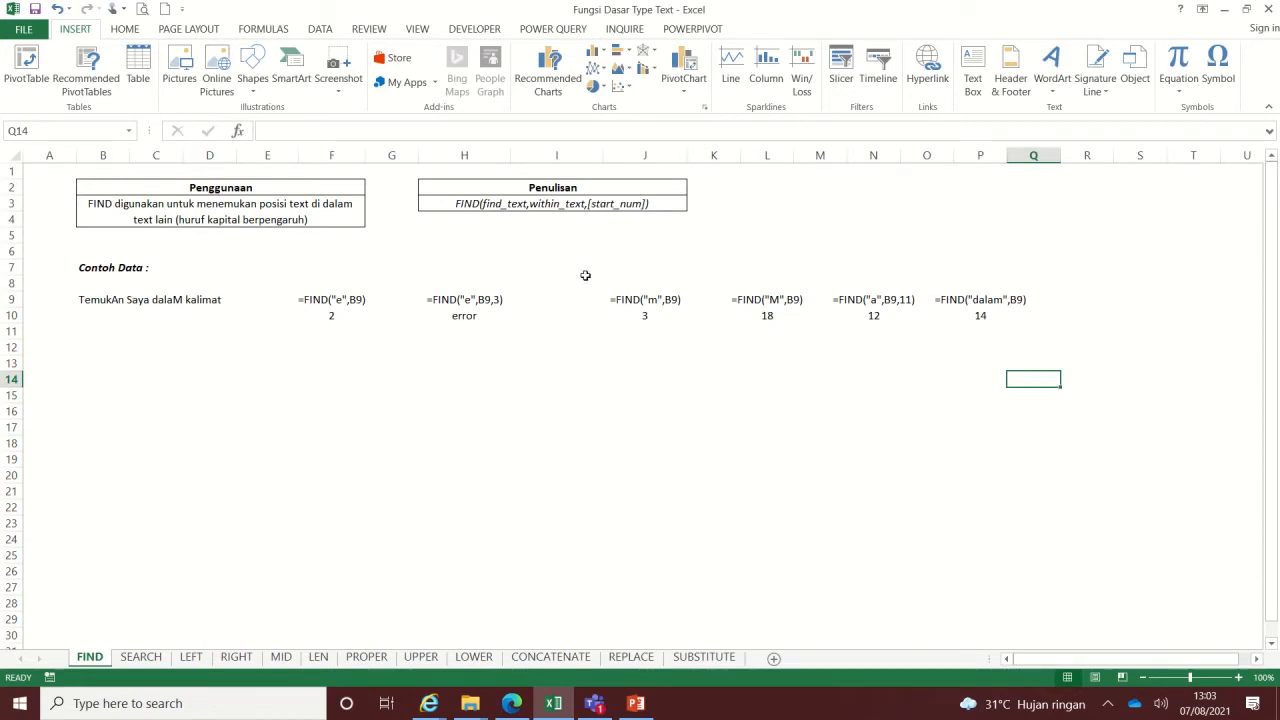
Enter the formula =FIND("e",B9) in cell F10, replacing the typed-in example result.
{"action": "left_click", "coordinate": [103, 301]}
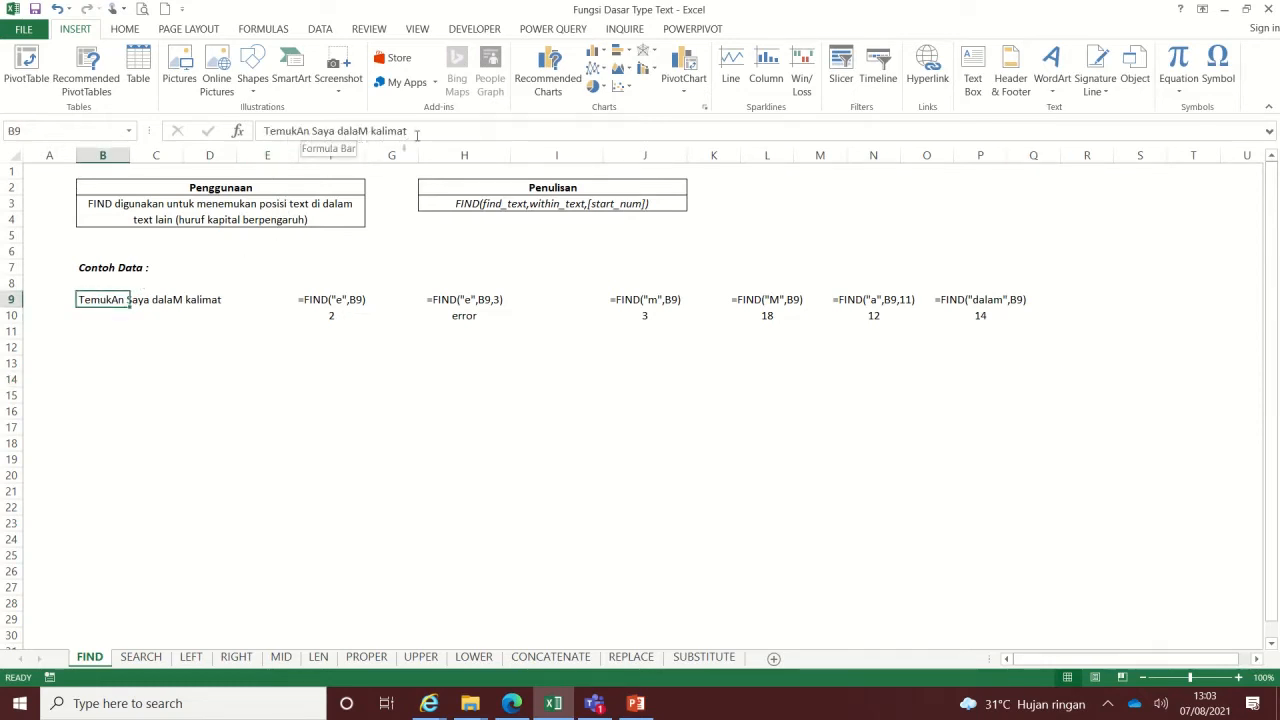
{"action": "left_click", "coordinate": [320, 300]}
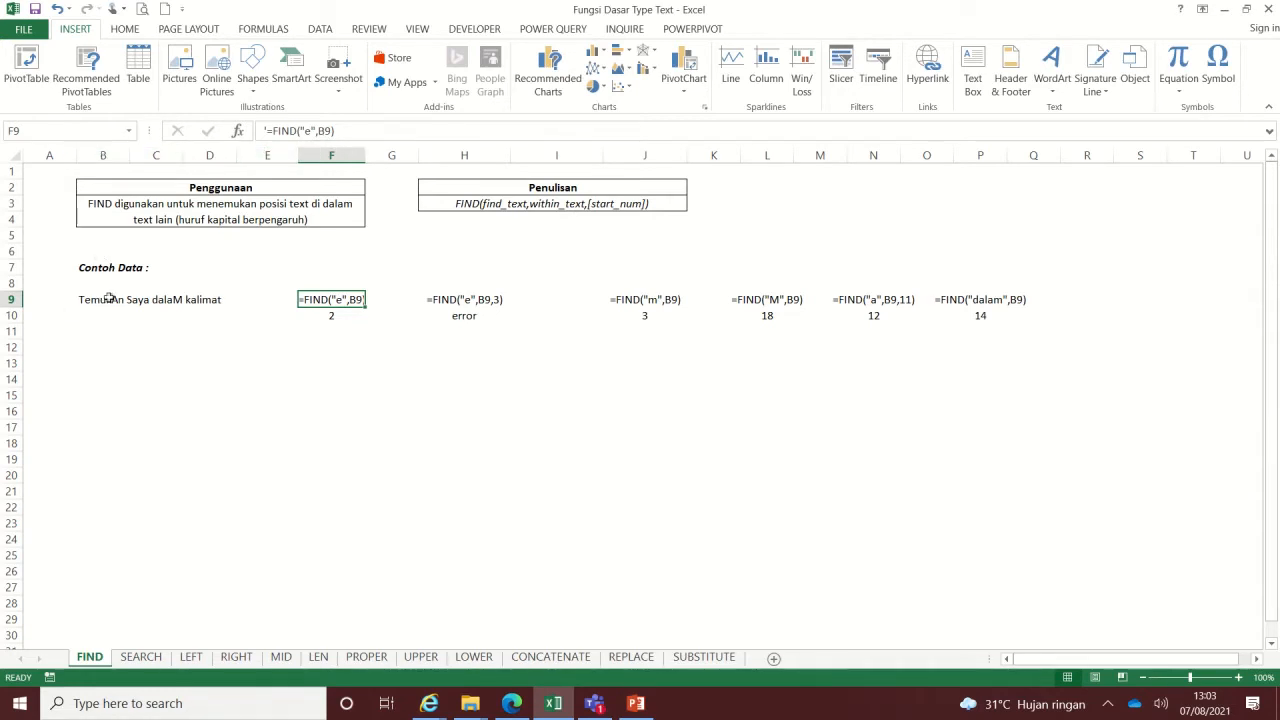
{"action": "left_click", "coordinate": [336, 316]}
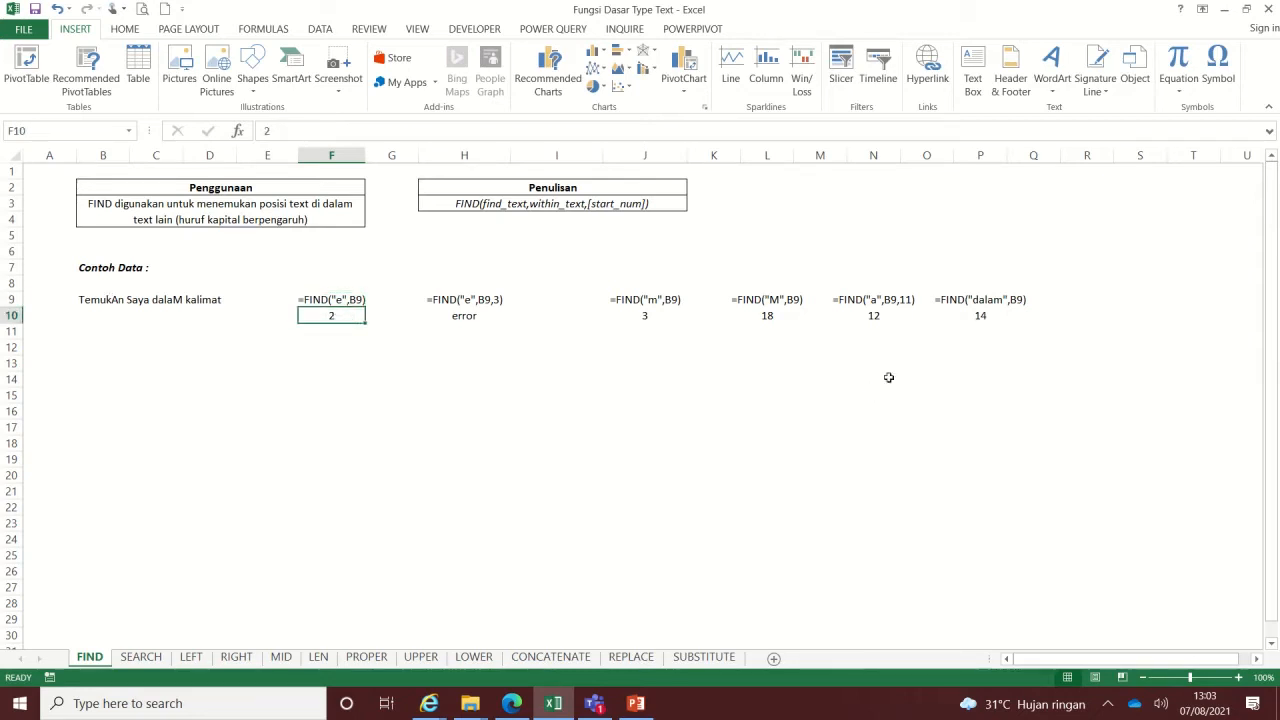
{"action": "type", "text": "=find"}
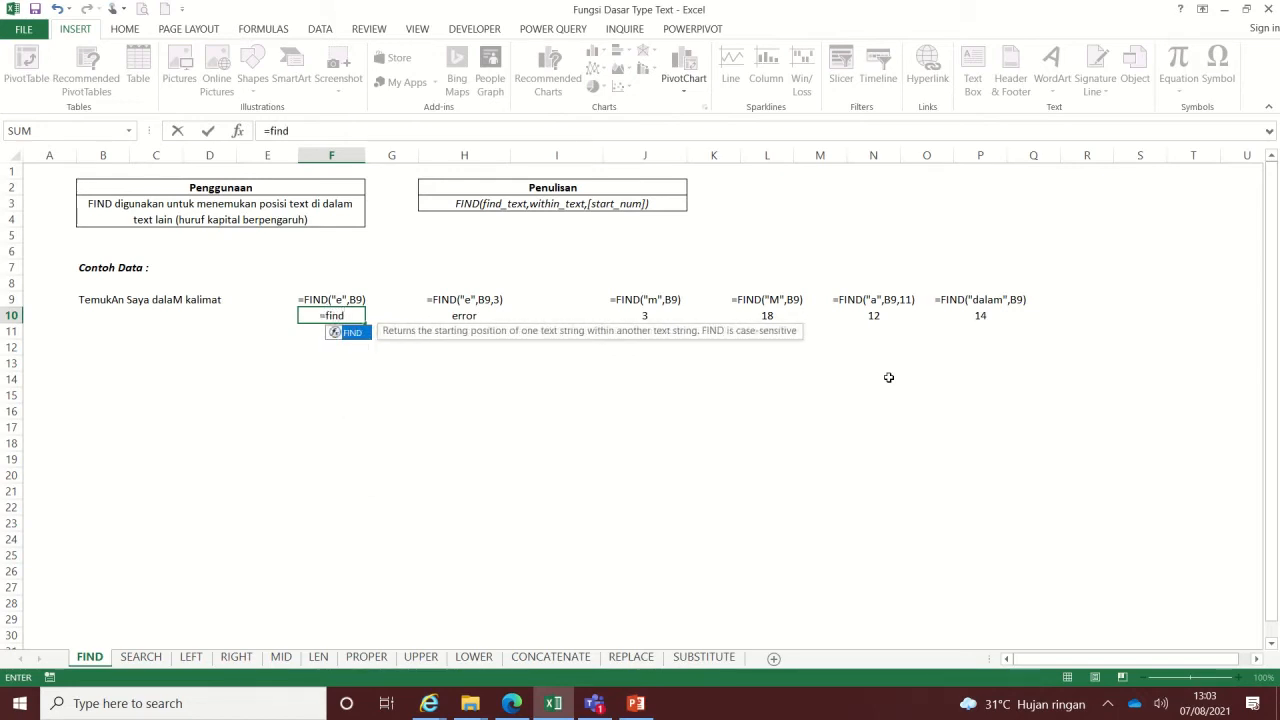
{"action": "type", "text": "("}
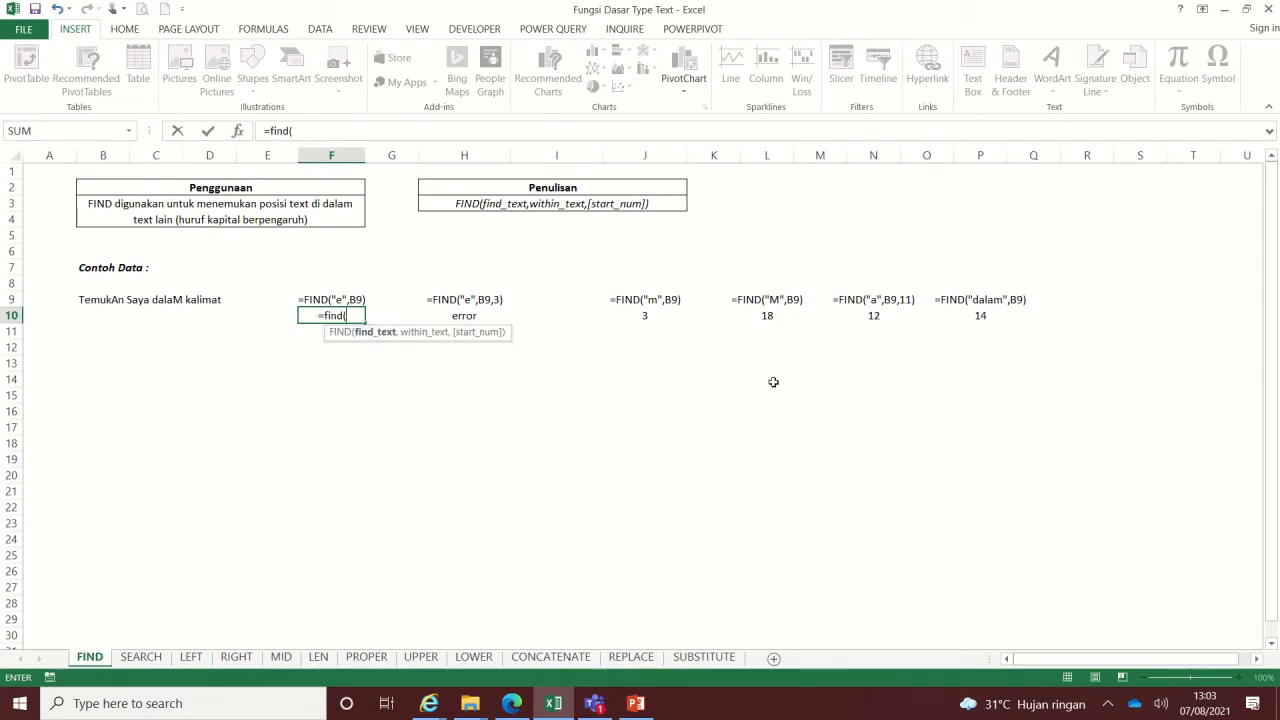
{"action": "type", "text": "\"e\","}
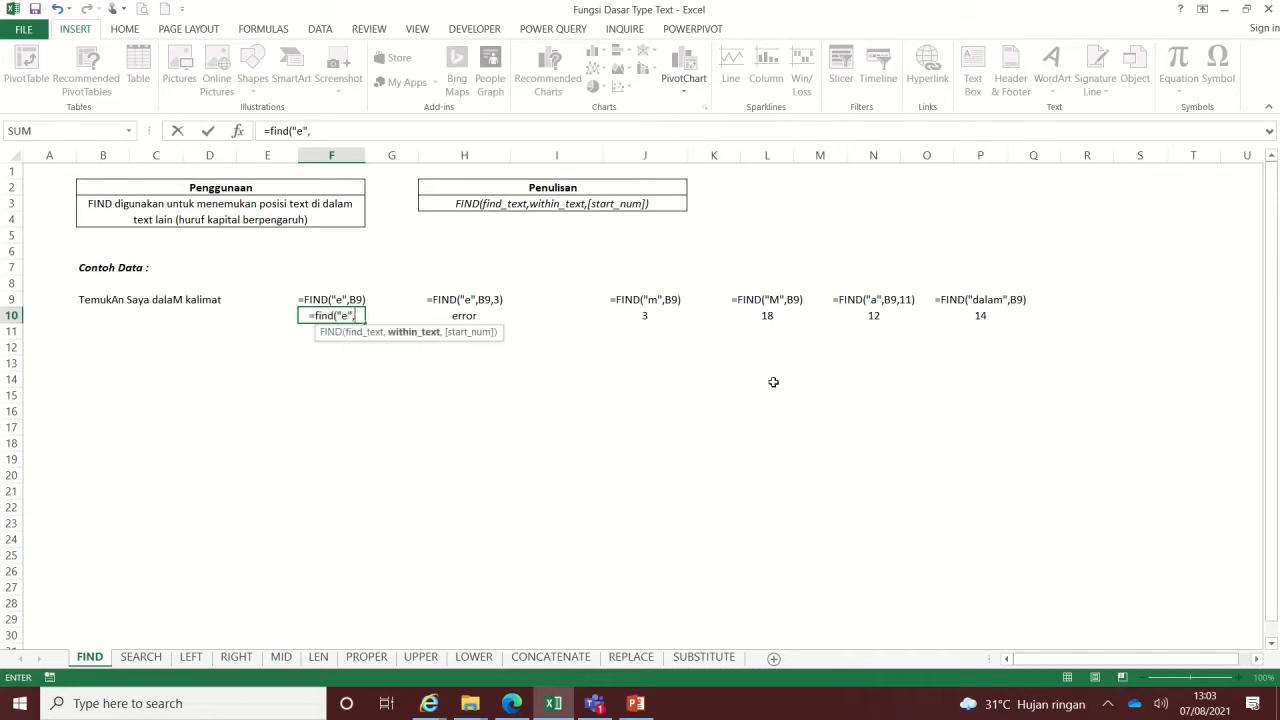
{"action": "left_click", "coordinate": [108, 306]}
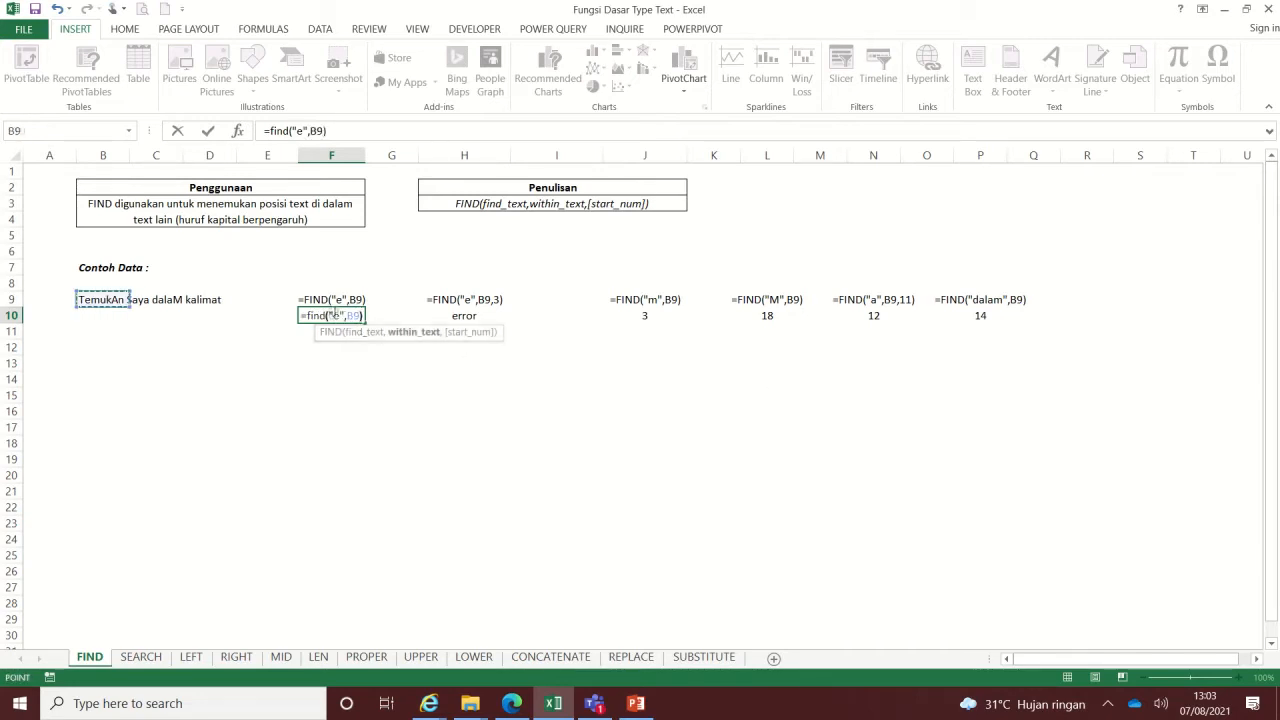
{"action": "key", "text": "Return"}
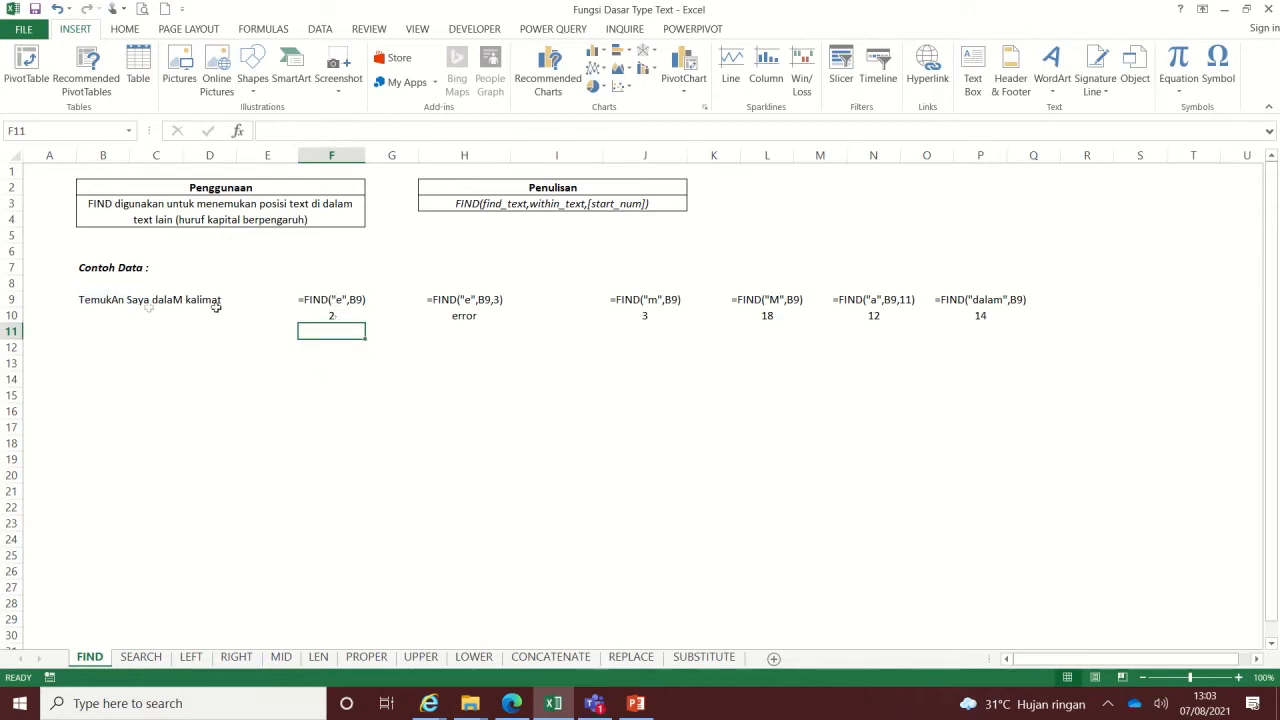
Examine the first two characters of the sample text in B9 to check the position of "e".
{"action": "left_click", "coordinate": [80, 302]}
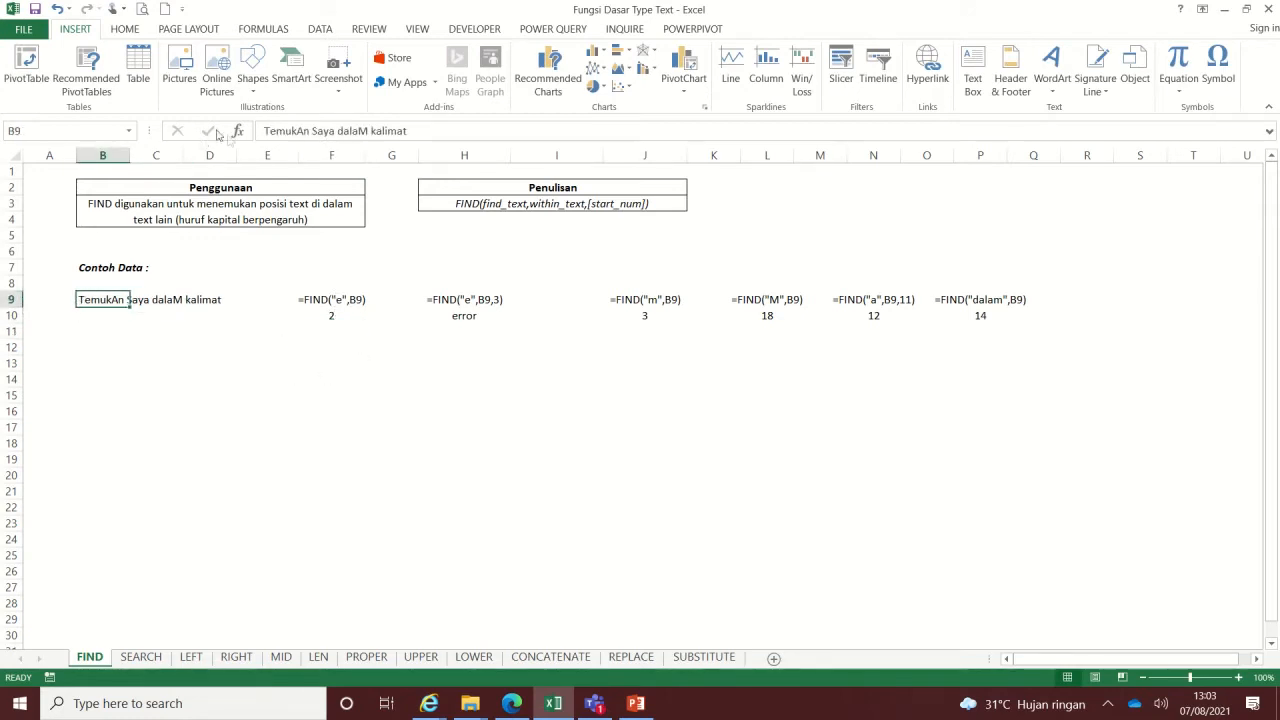
{"action": "left_click", "coordinate": [266, 131]}
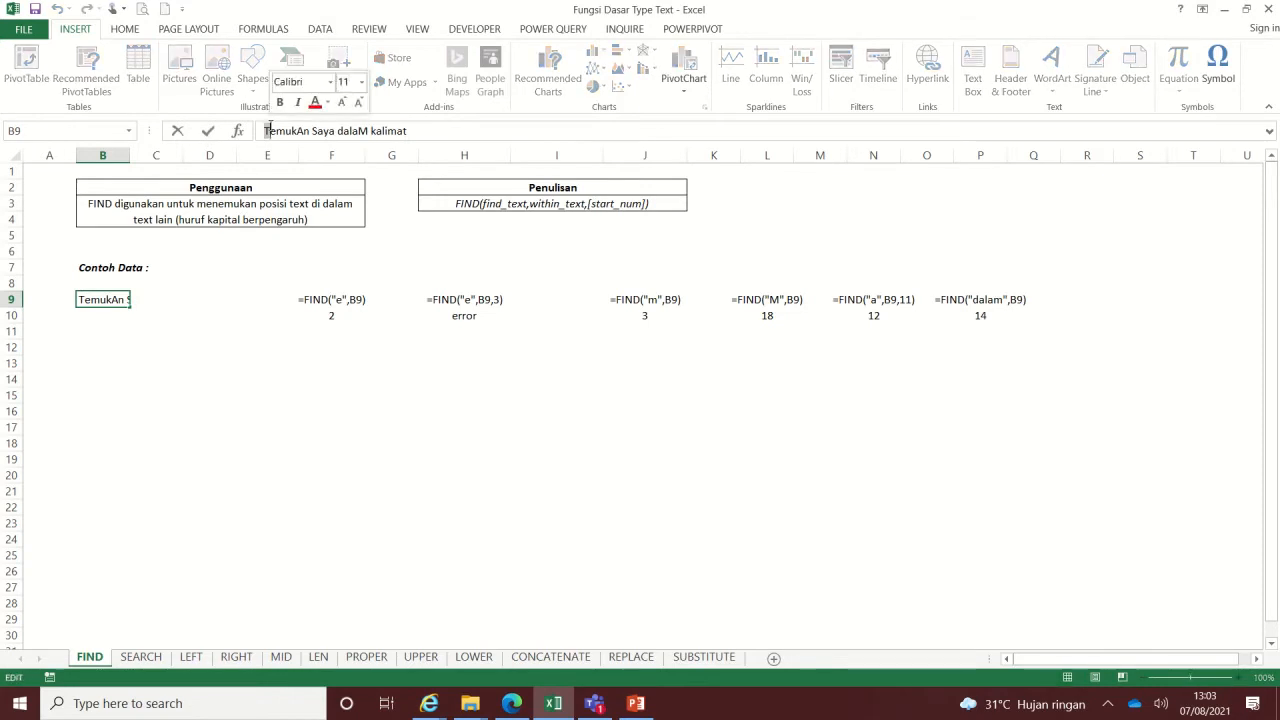
{"action": "left_click_drag", "start_coordinate": [270, 132], "coordinate": [275, 132]}
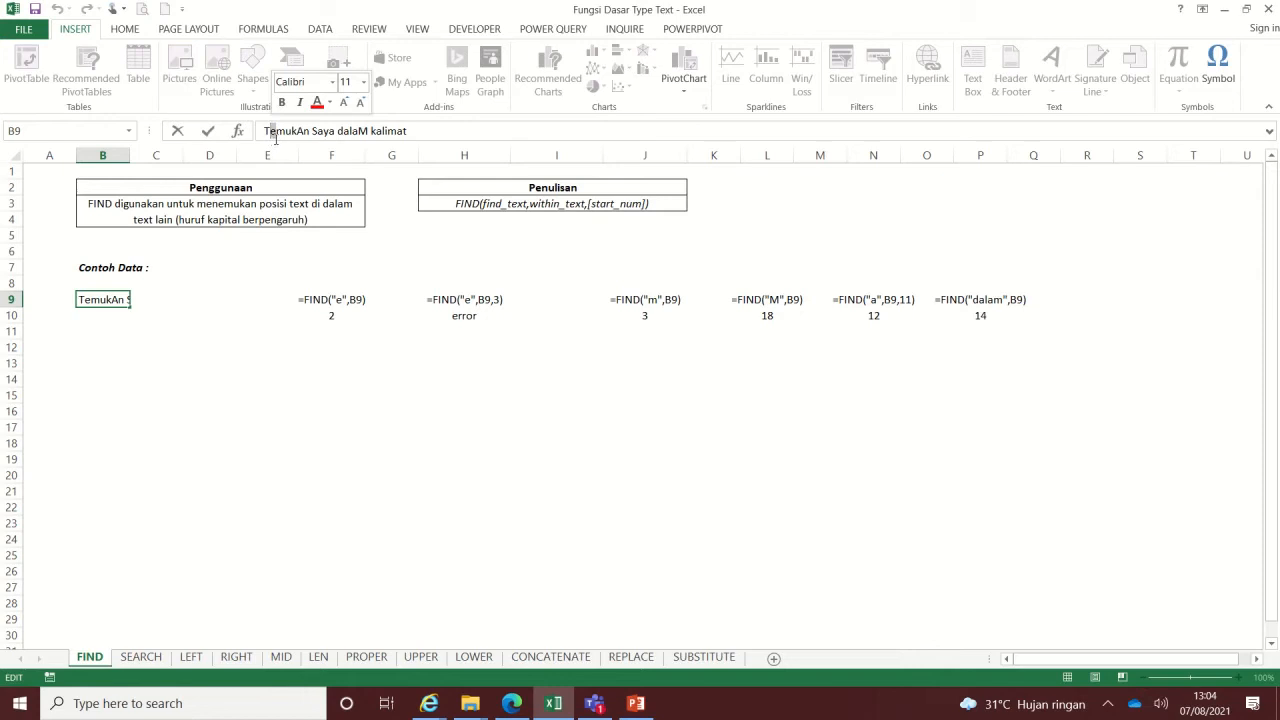
{"action": "key", "text": "Escape"}
Enter the formula =FIND("e",B9,3) in cell H10 so that the search starts at the third character.
{"action": "left_click", "coordinate": [469, 298]}
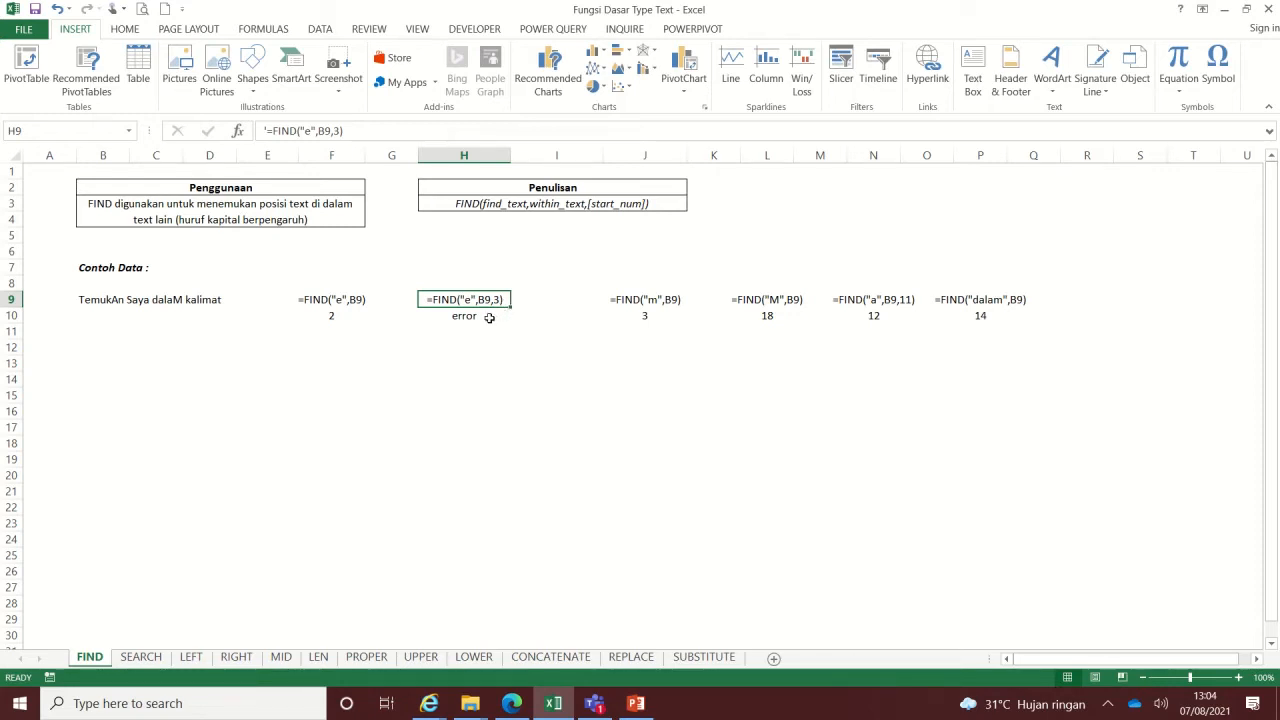
{"action": "left_click", "coordinate": [489, 317]}
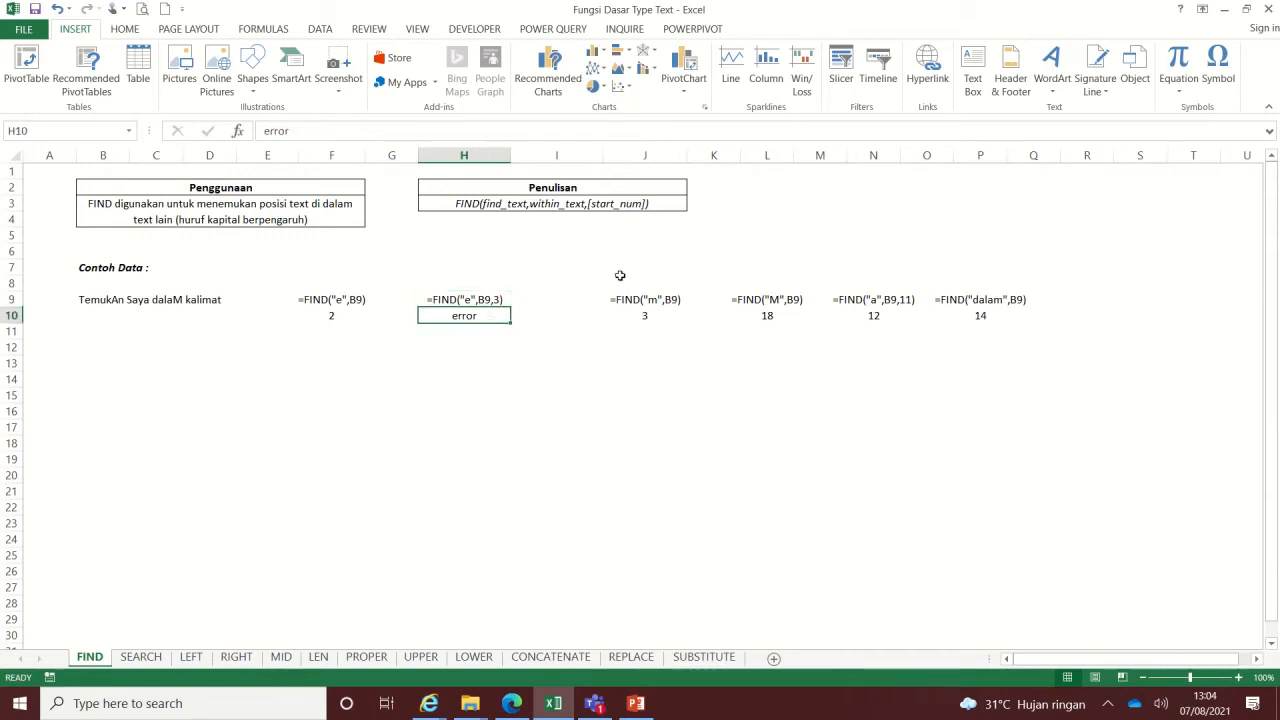
{"action": "type", "text": "=fid"}
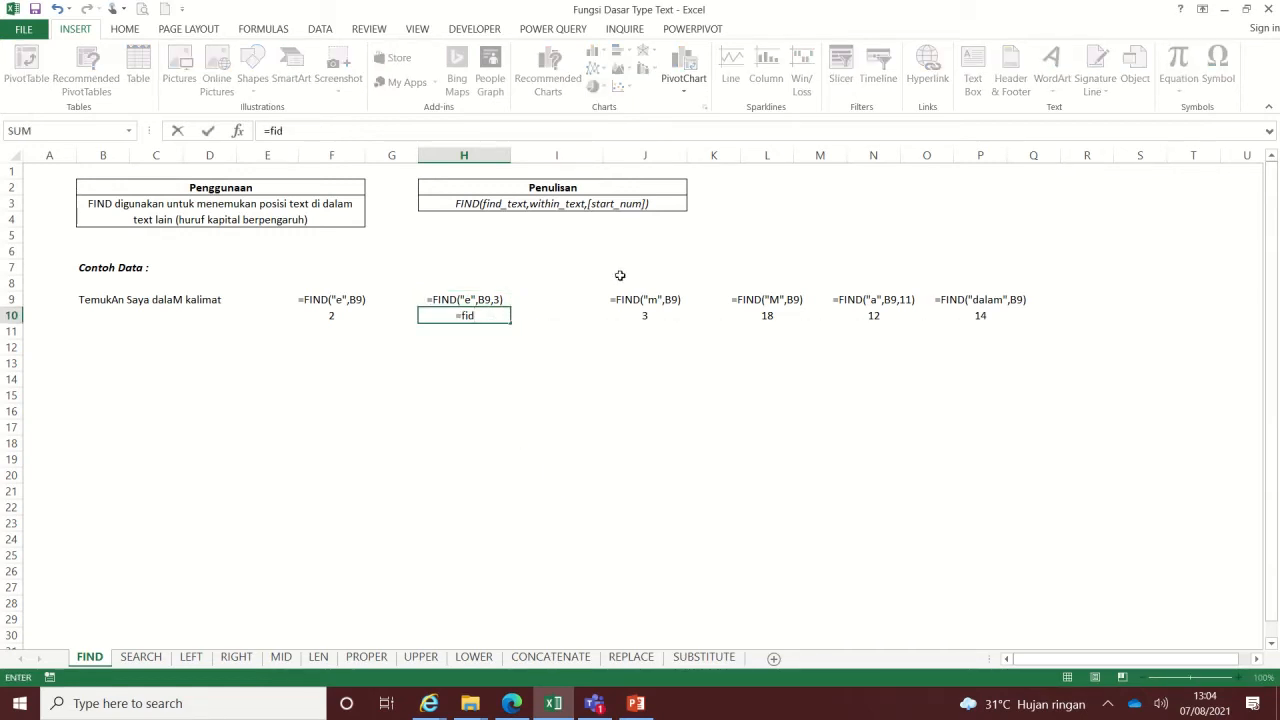
{"action": "key", "text": "BackSpace"}
{"action": "key", "text": "BackSpace"}
{"action": "type", "text": "nd"}
{"action": "key", "text": "BackSpace"}
{"action": "key", "text": "BackSpace"}
{"action": "type", "text": "ind("}
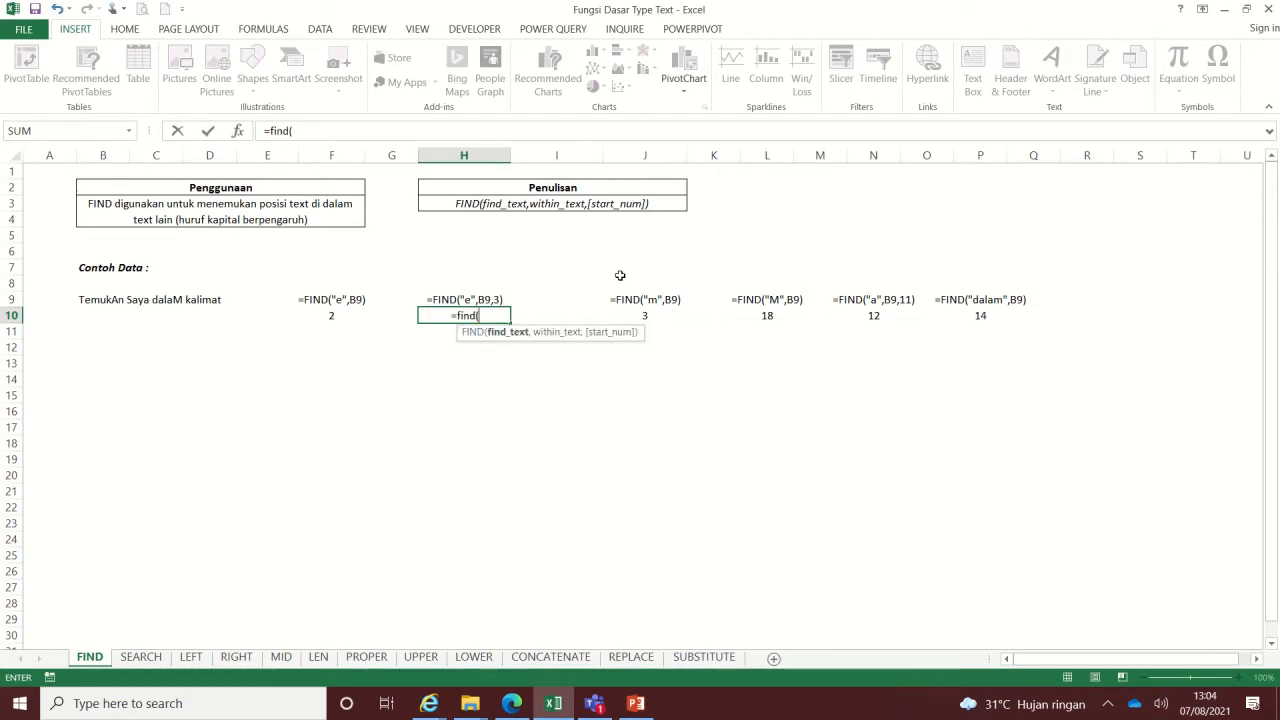
{"action": "type", "text": "\"e"}
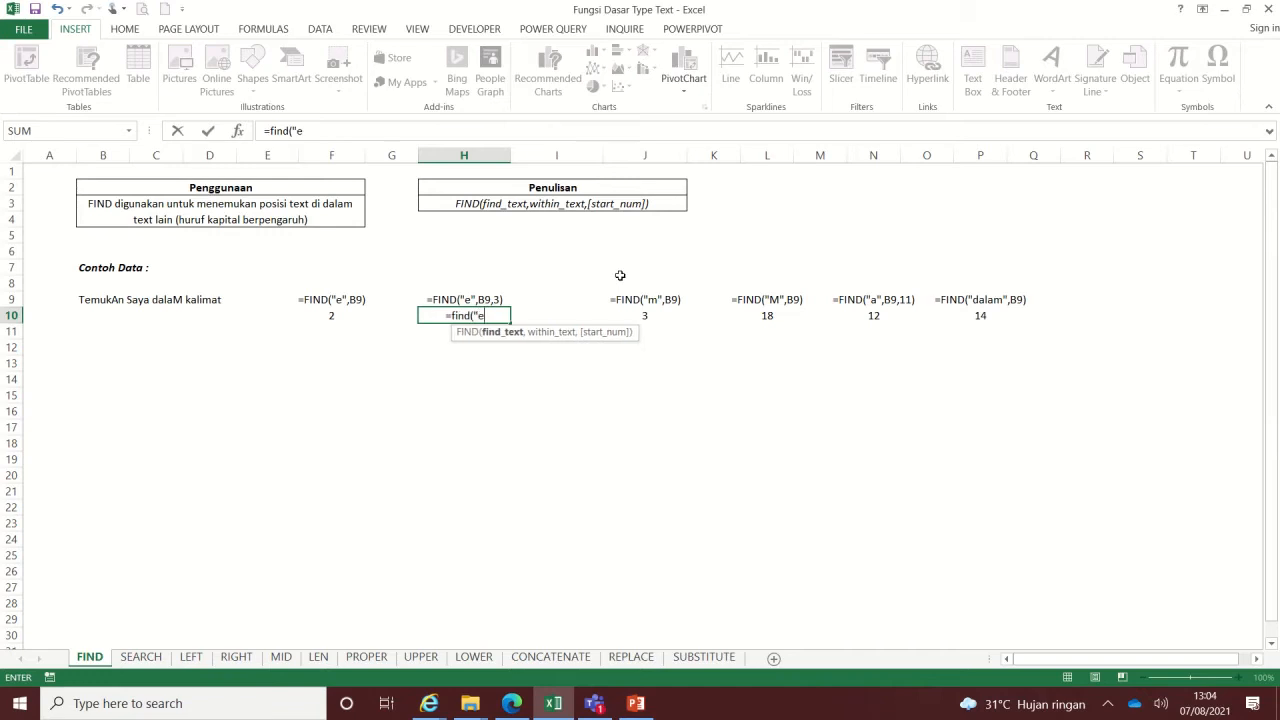
{"action": "type", "text": "\","}
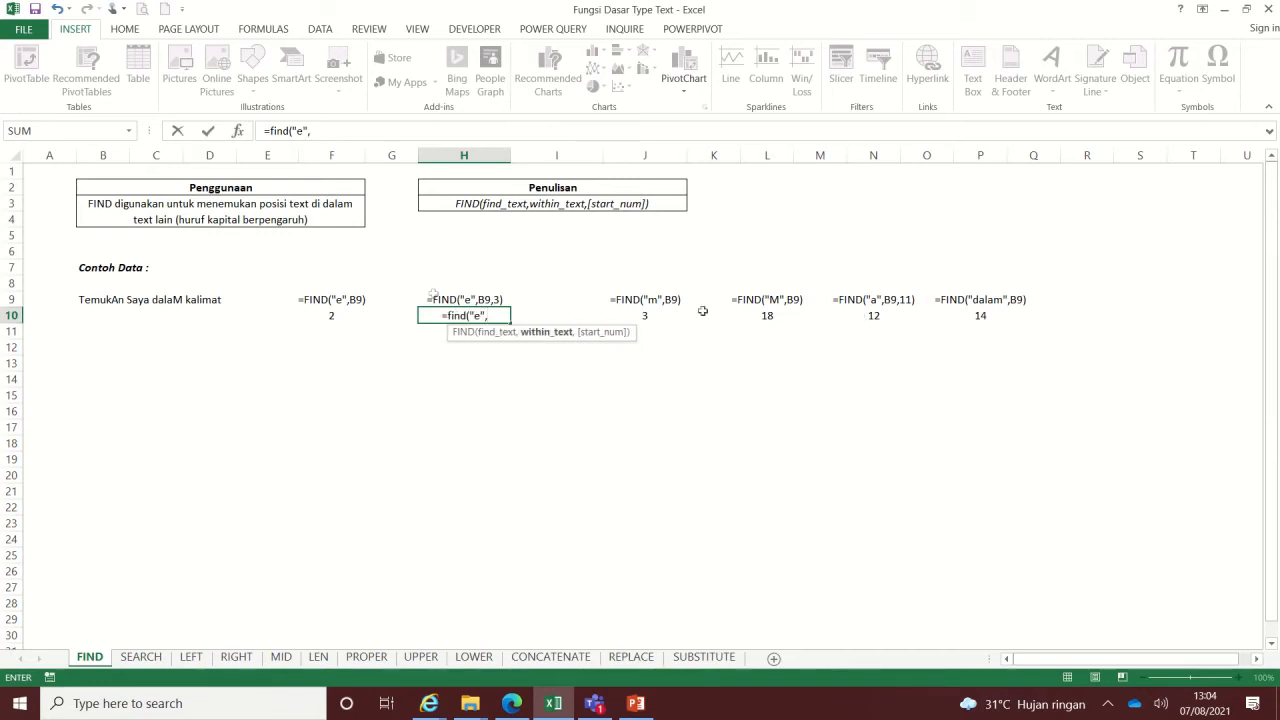
{"action": "left_click", "coordinate": [107, 292]}
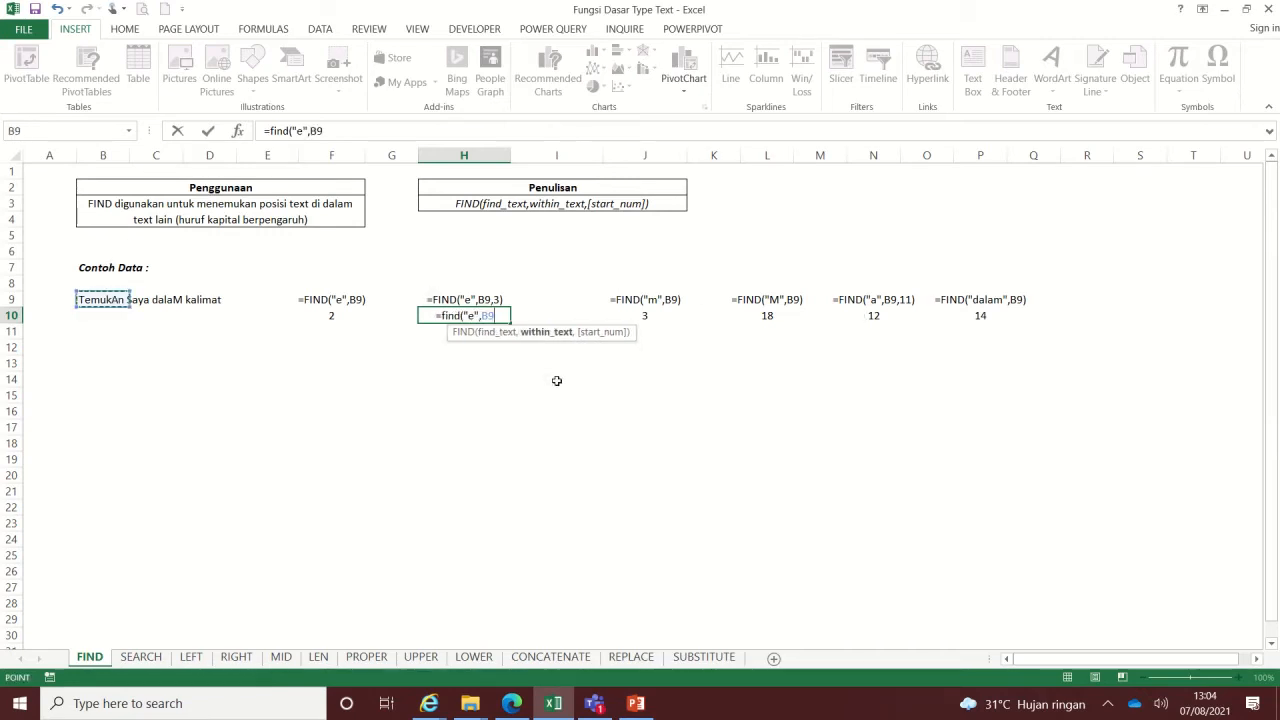
{"action": "type", "text": ","}
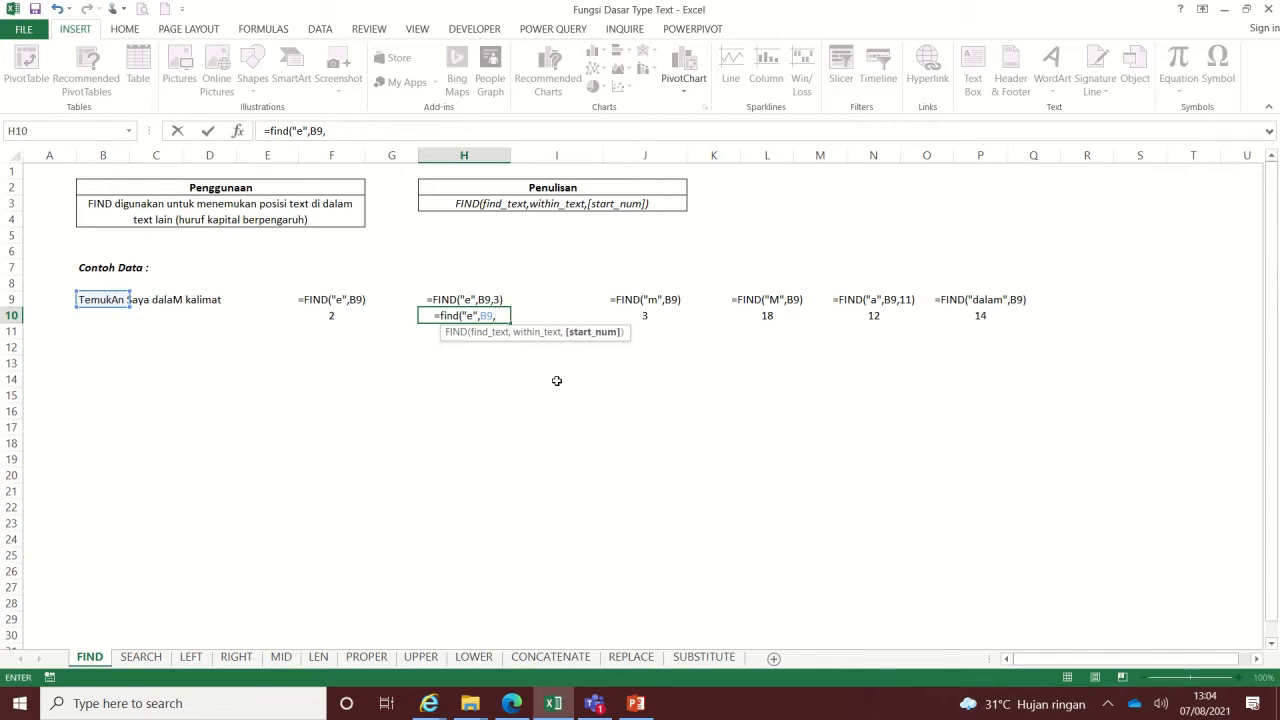
{"action": "type", "text": "3"}
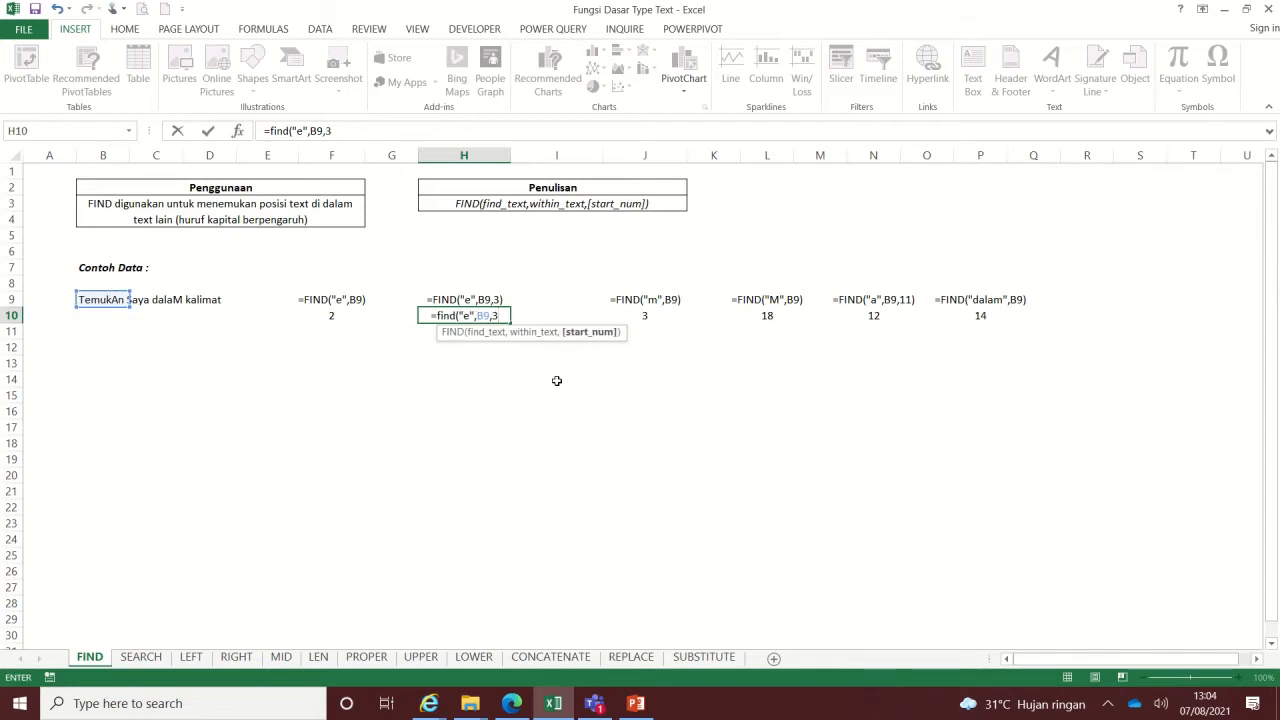
{"action": "type", "text": ")"}
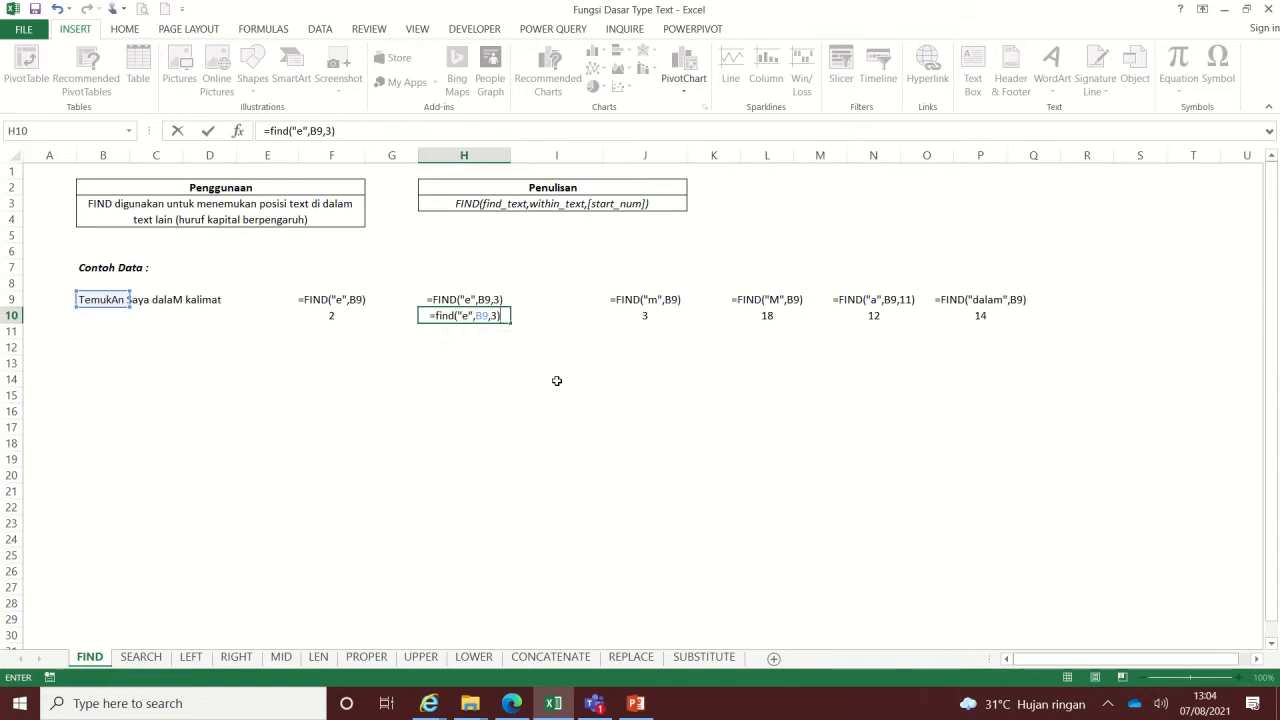
{"action": "key", "text": "Return"}
Compare the formula in H10 with the sample text in B9 from its third character to the end.
{"action": "left_click", "coordinate": [469, 316]}
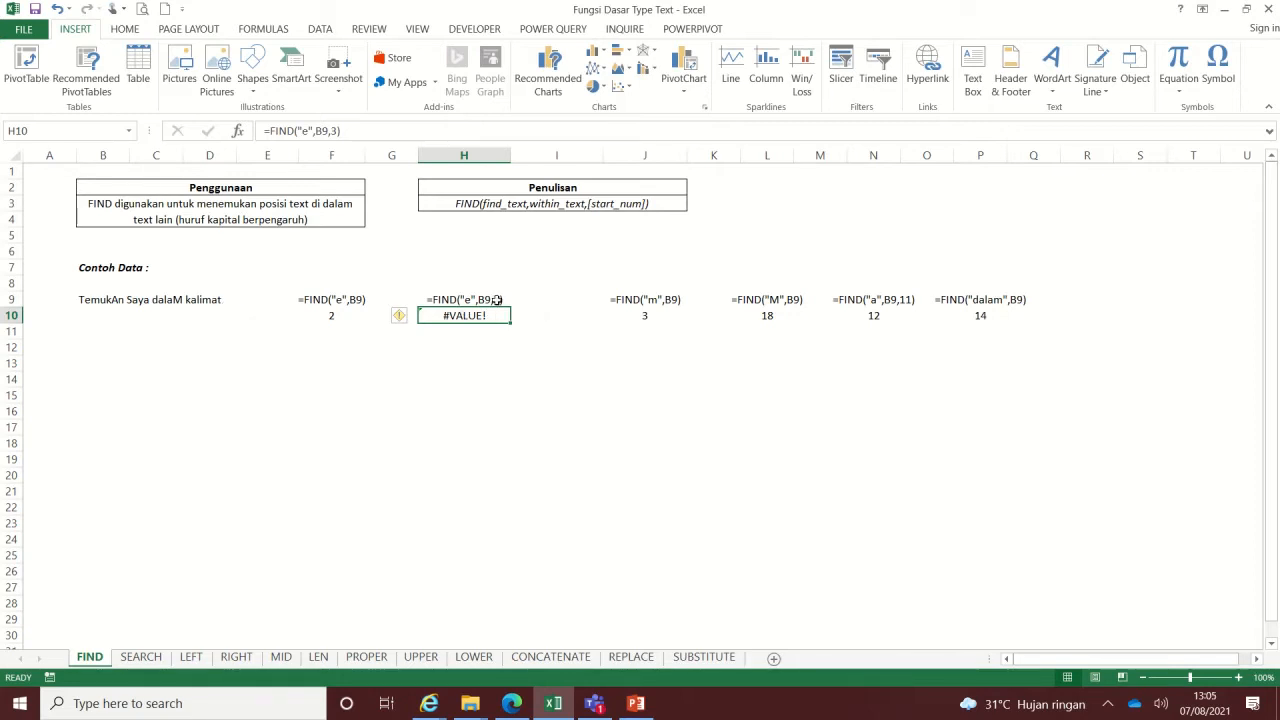
{"action": "left_click", "coordinate": [86, 299]}
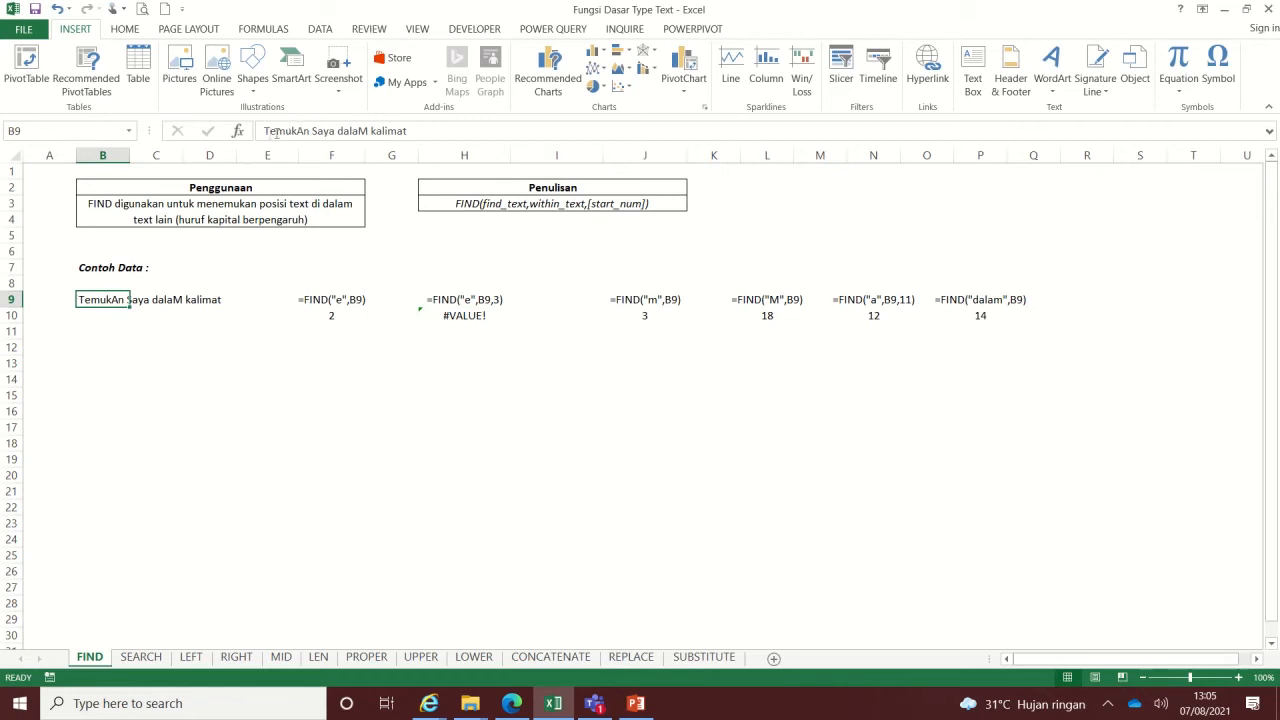
{"action": "left_click", "coordinate": [271, 131]}
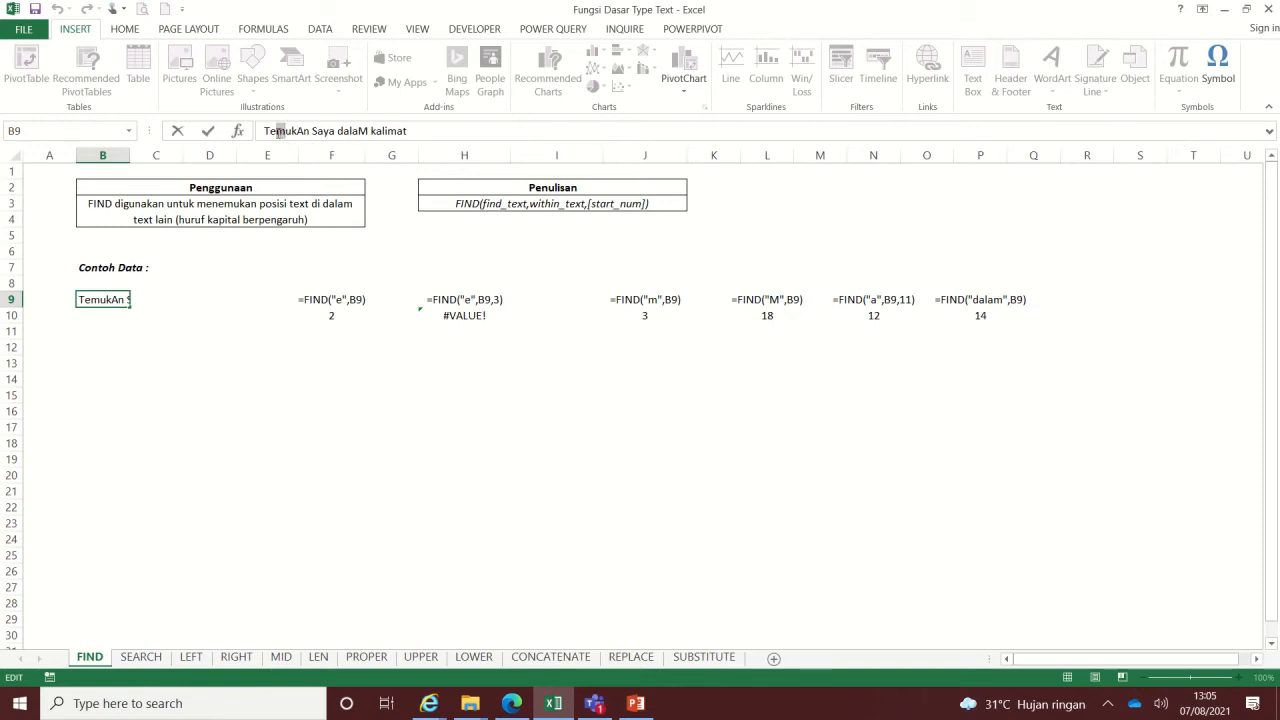
{"action": "left_click_drag", "start_coordinate": [278, 131], "coordinate": [410, 131]}
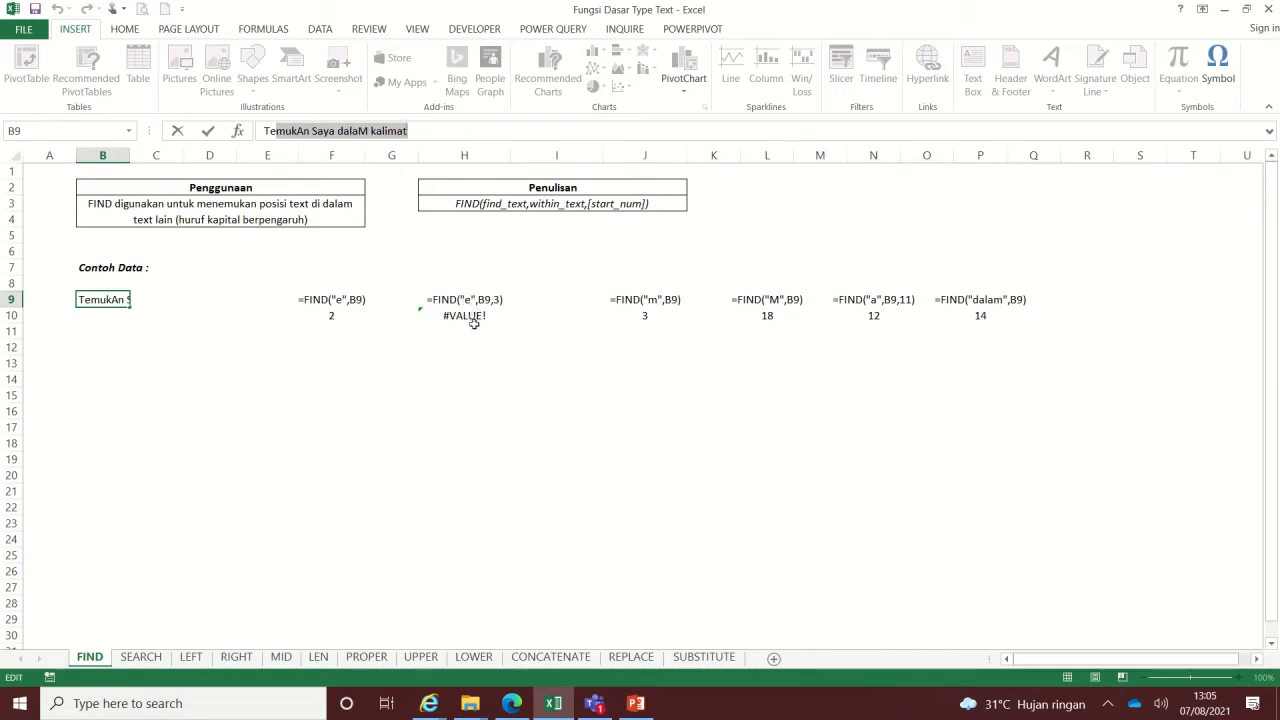
{"action": "key", "text": "Escape"}
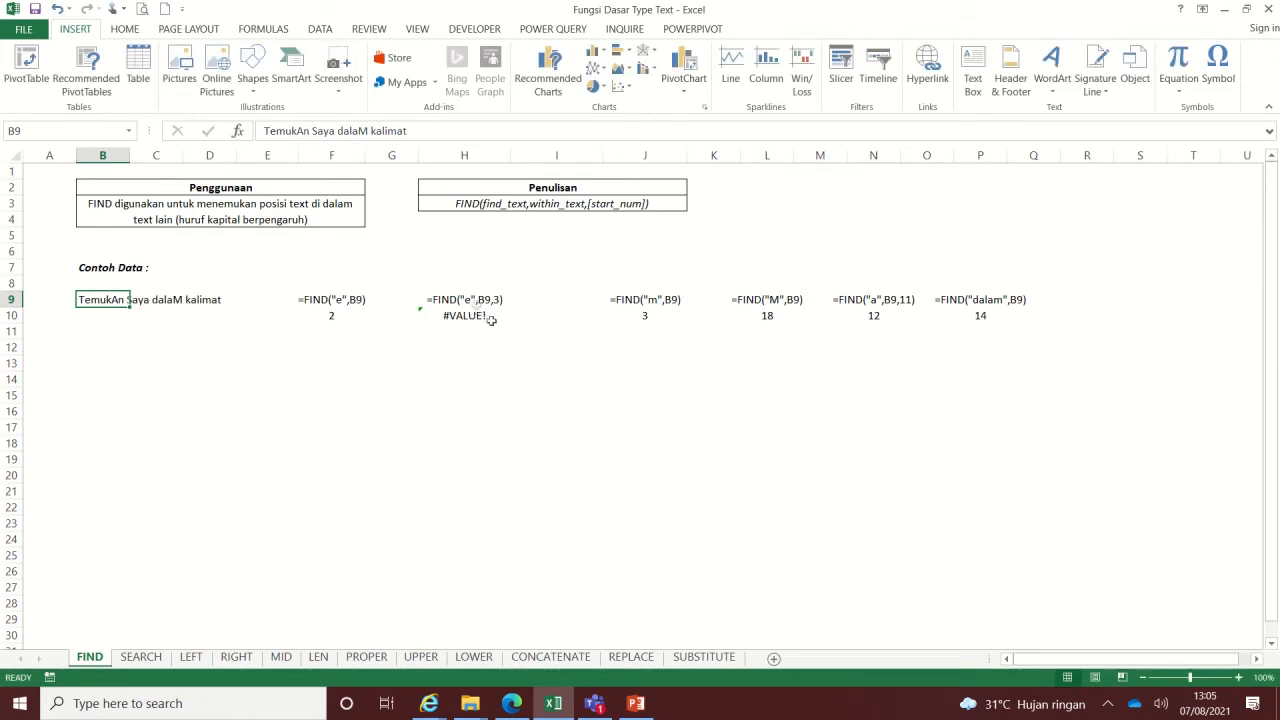
Review the "m" and "M" FIND examples in J9 and L9 against the capital M of "dalaM" in B9.
{"action": "left_click", "coordinate": [645, 305]}
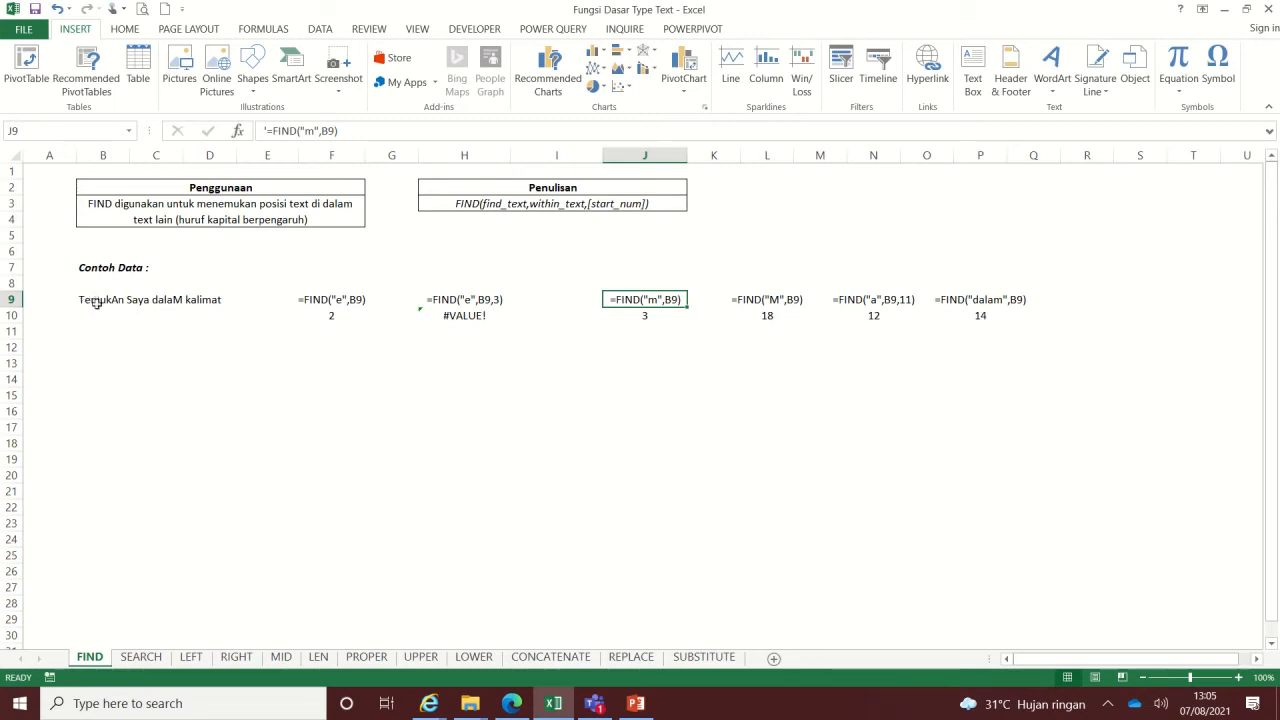
{"action": "left_click", "coordinate": [777, 303]}
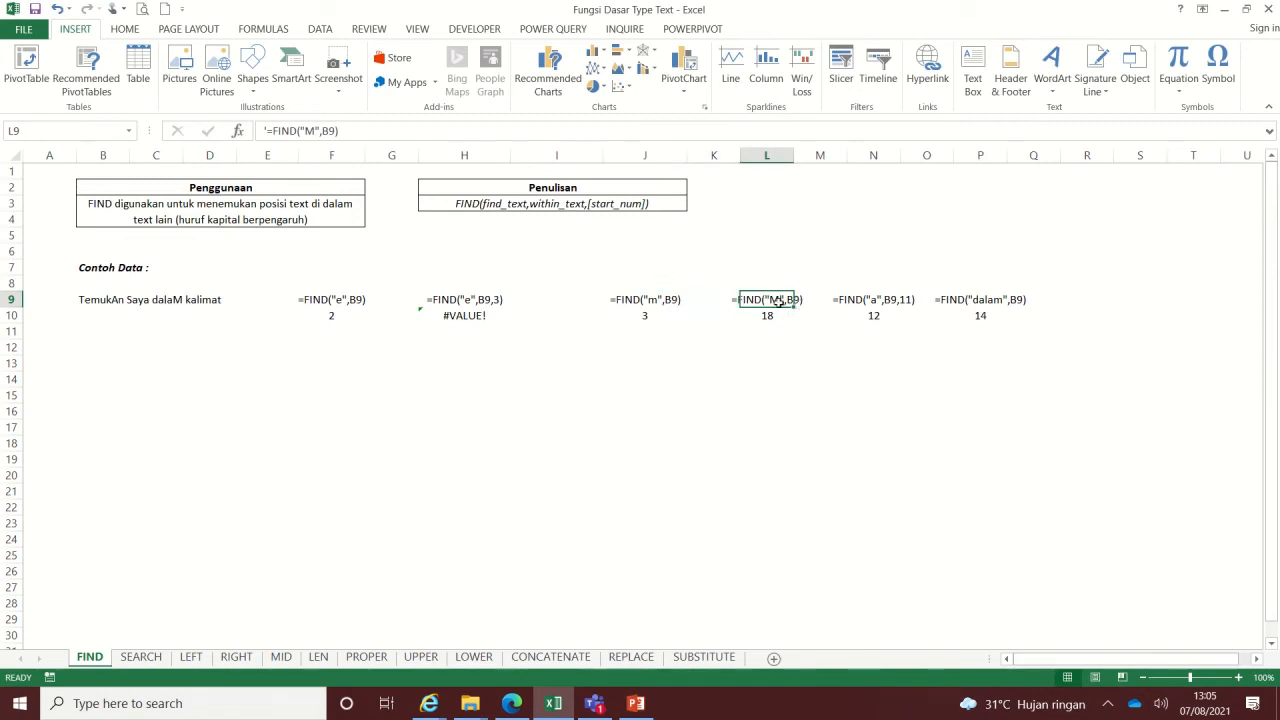
{"action": "left_click", "coordinate": [98, 300]}
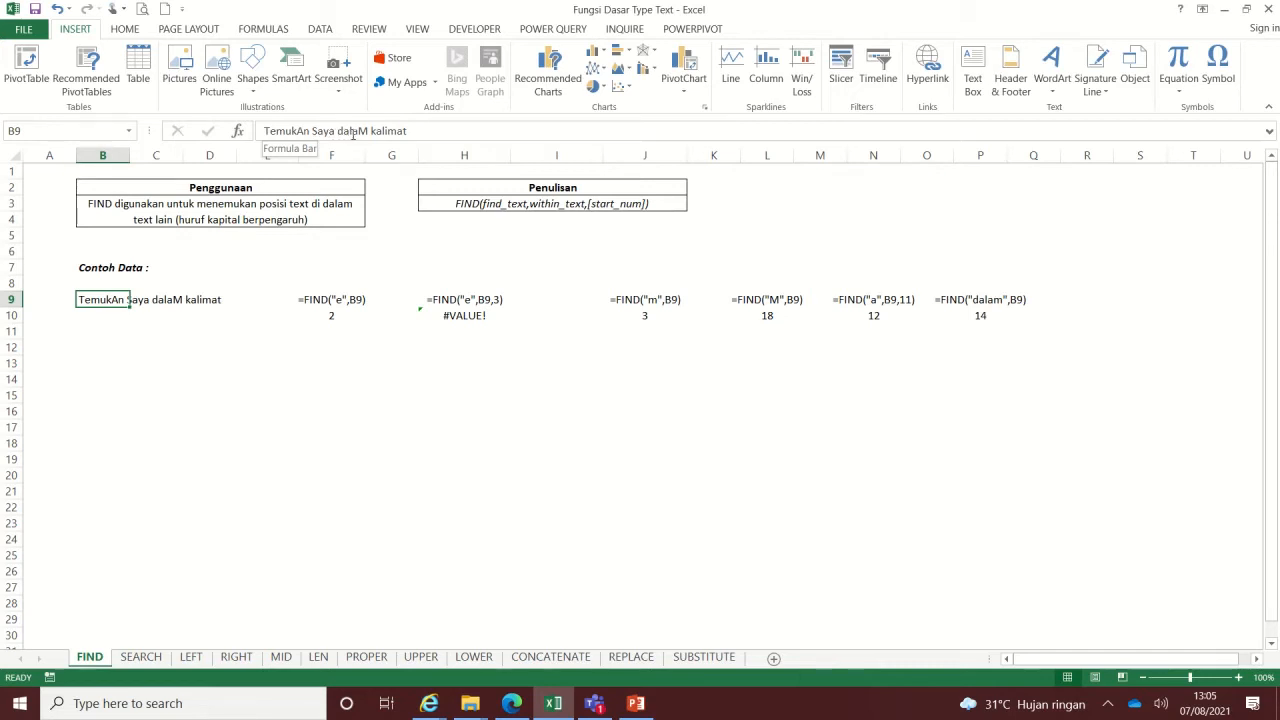
{"action": "left_click_drag", "start_coordinate": [358, 132], "coordinate": [367, 133]}
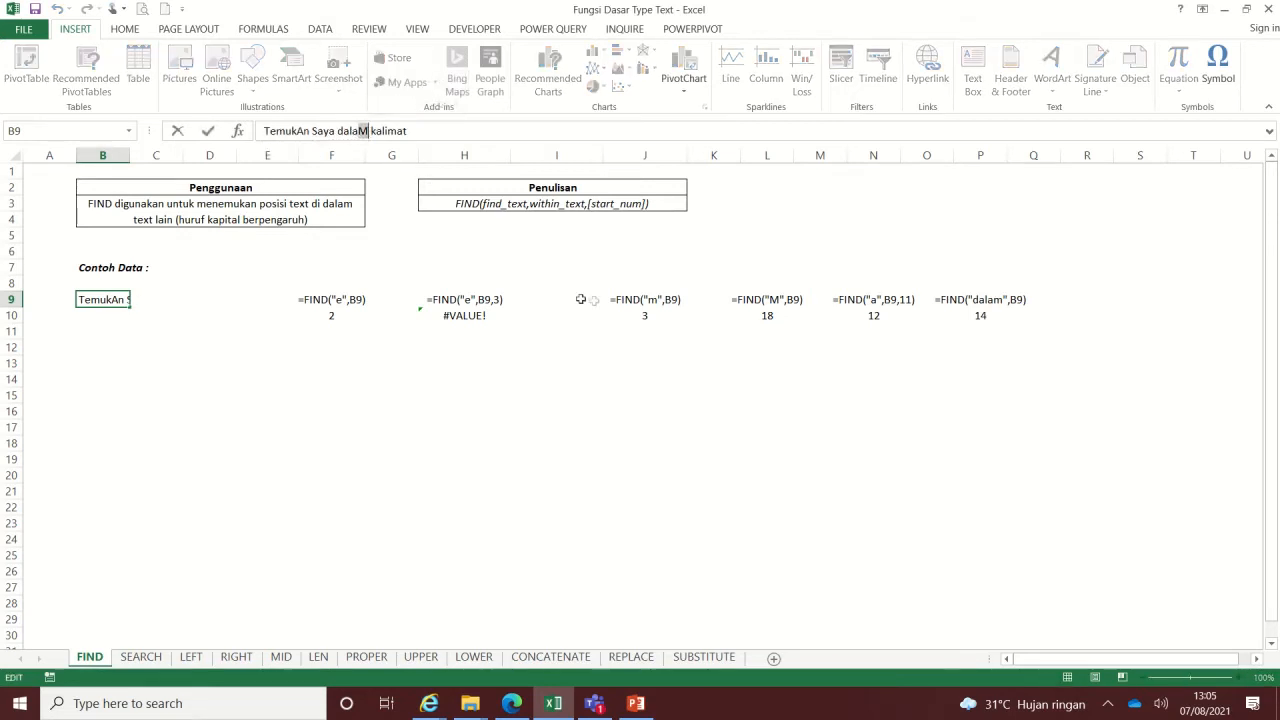
{"action": "key", "text": "Escape"}
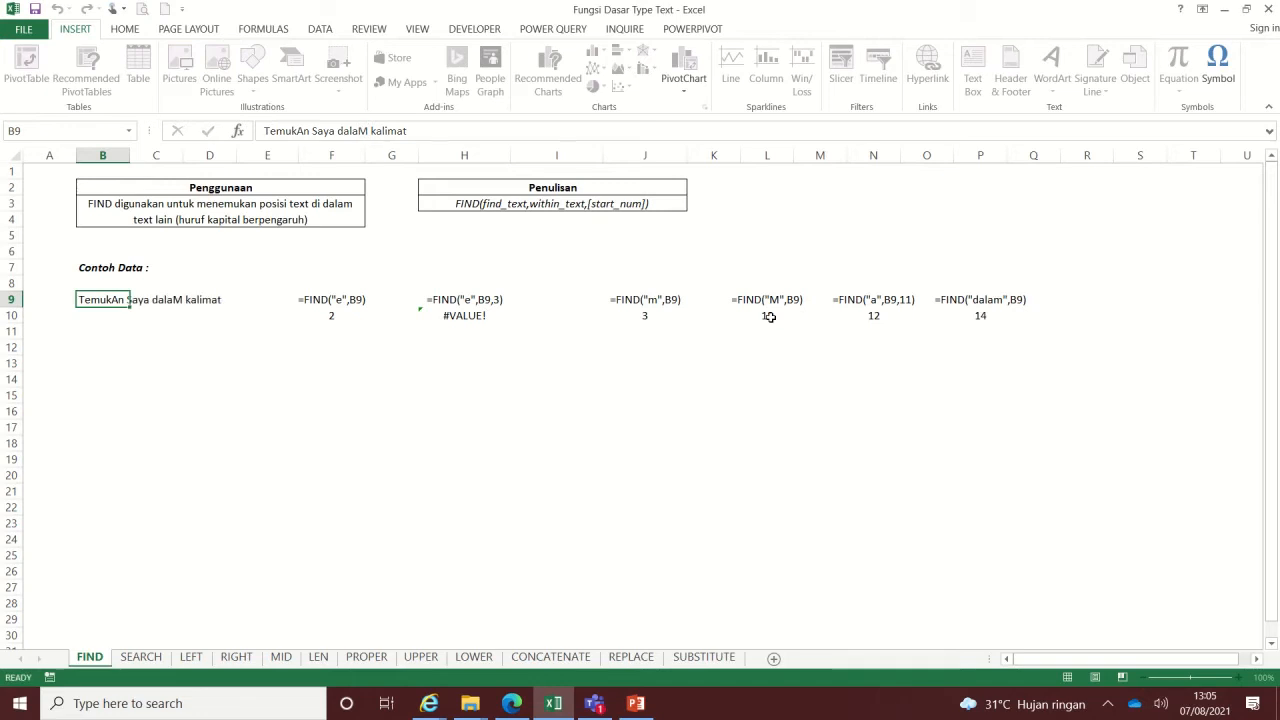
Compare the "a" FIND example with start position 11 in N9 with the characters of the sample text in B9.
{"action": "left_click_drag", "start_coordinate": [870, 301], "coordinate": [875, 314]}
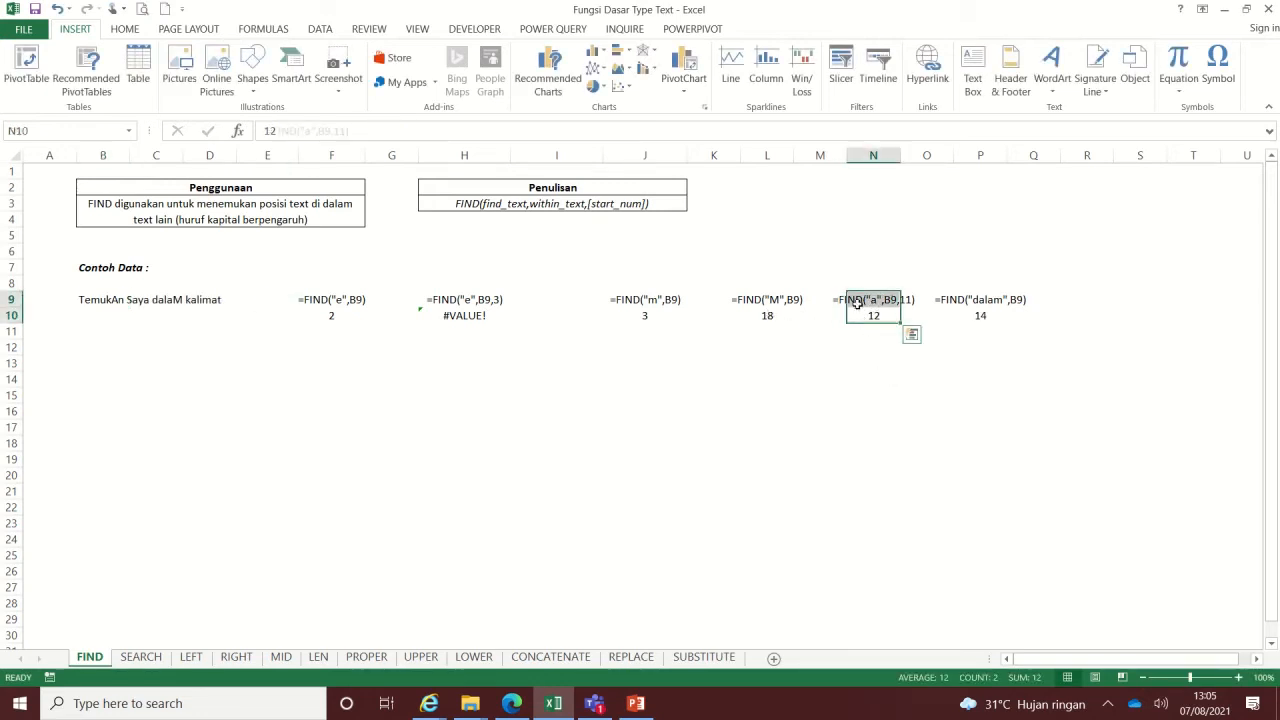
{"action": "left_click", "coordinate": [857, 306]}
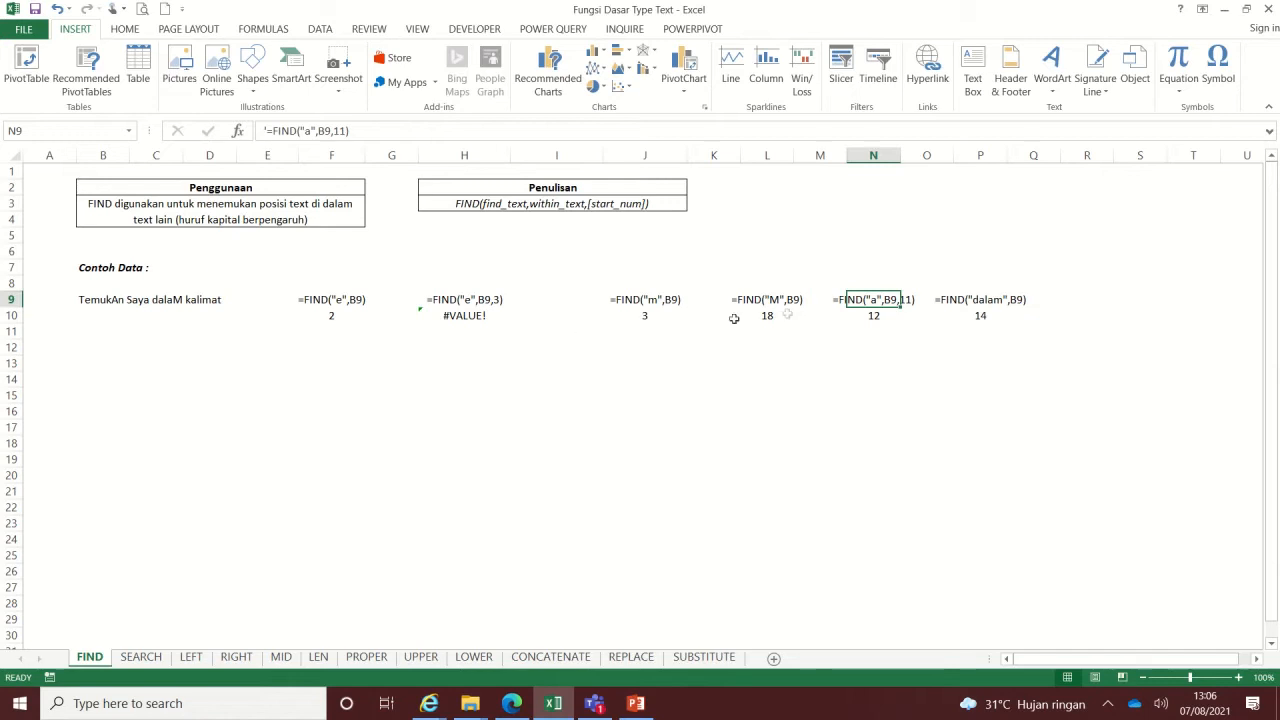
{"action": "left_click", "coordinate": [90, 301]}
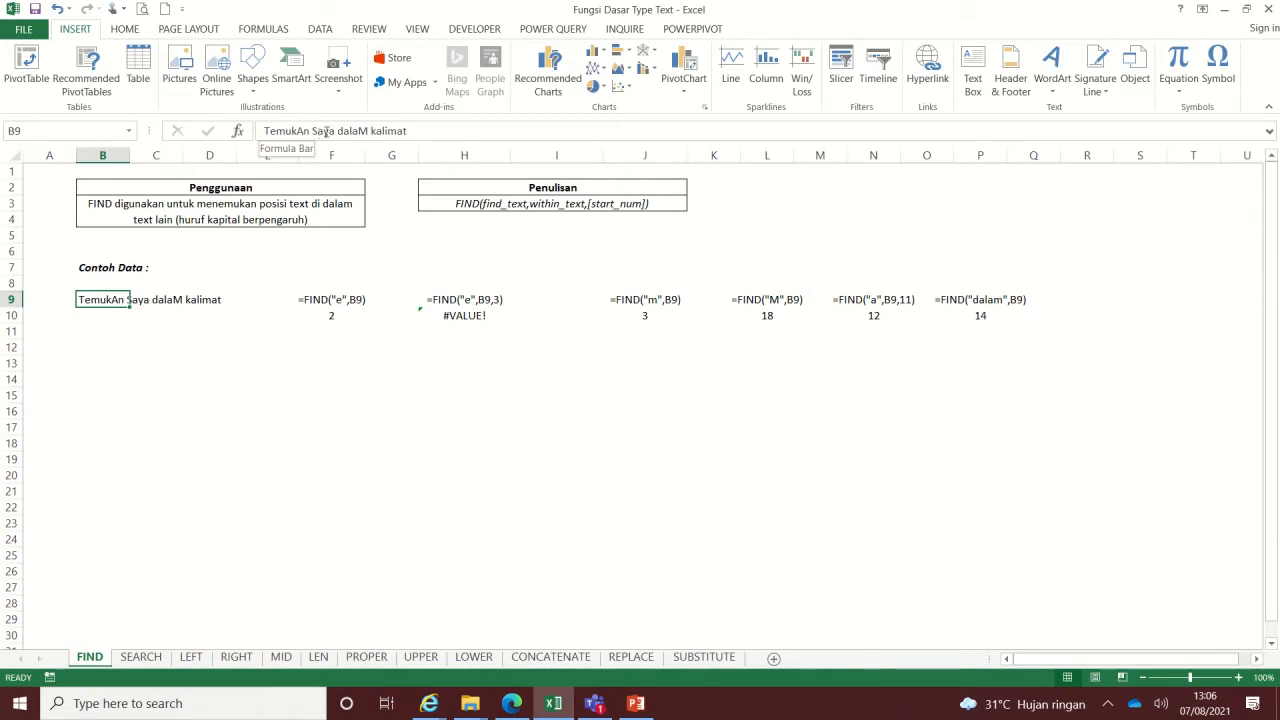
{"action": "left_click_drag", "start_coordinate": [325, 131], "coordinate": [450, 142]}
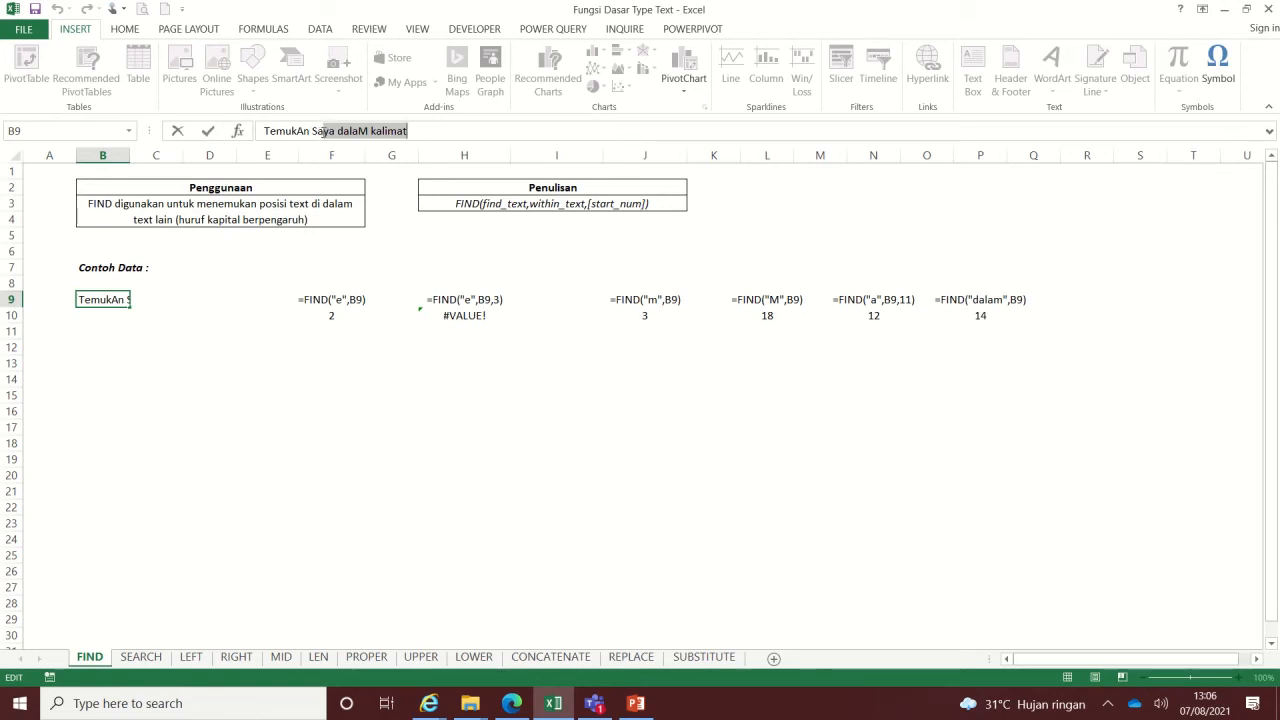
{"action": "left_click", "coordinate": [332, 131]}
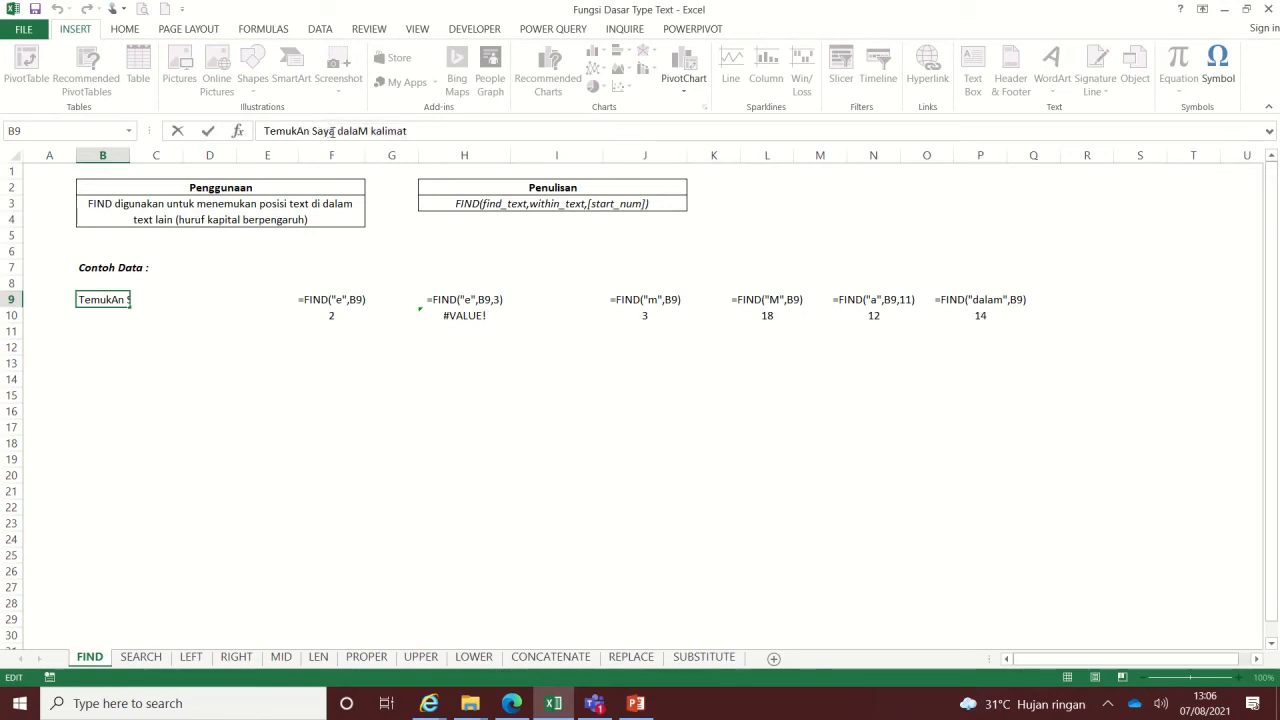
{"action": "left_click_drag", "start_coordinate": [333, 131], "coordinate": [334, 131]}
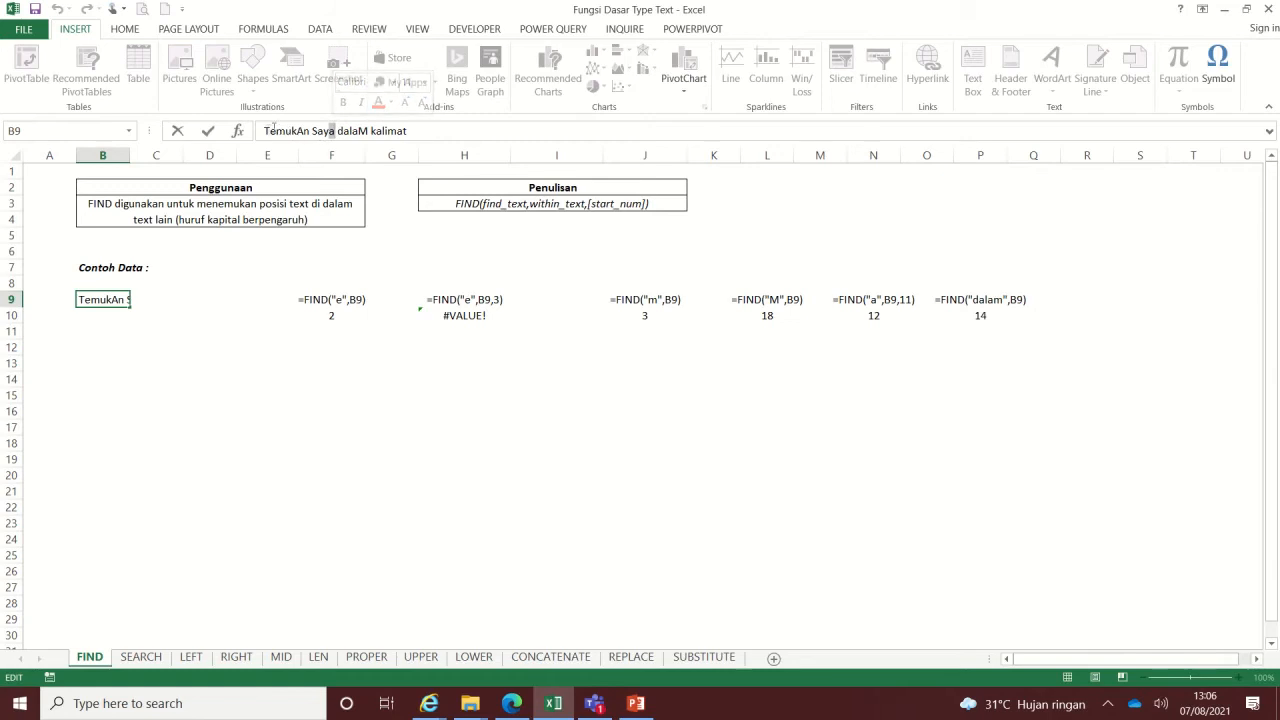
{"action": "left_click", "coordinate": [265, 131]}
{"action": "key", "text": "Escape"}
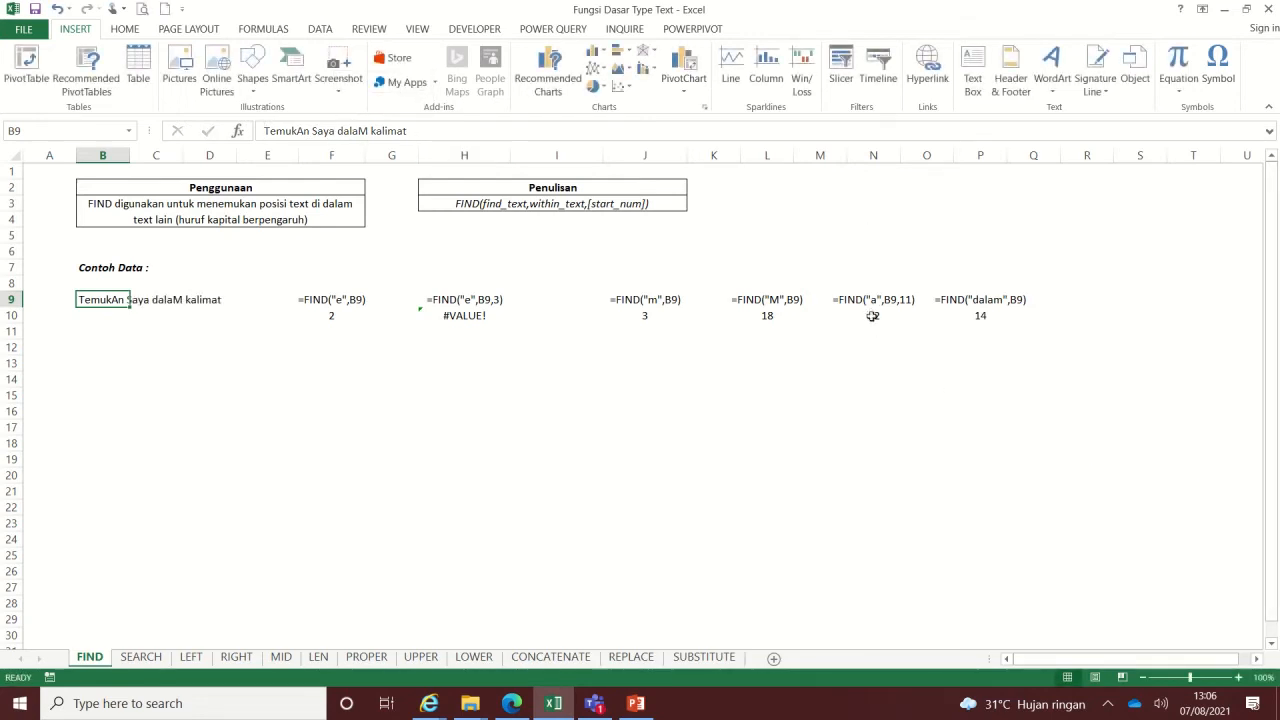
Enter the formula =FIND("a",B9,11) in cell N10 so that the search starts at the eleventh character.
{"action": "left_click", "coordinate": [872, 314]}
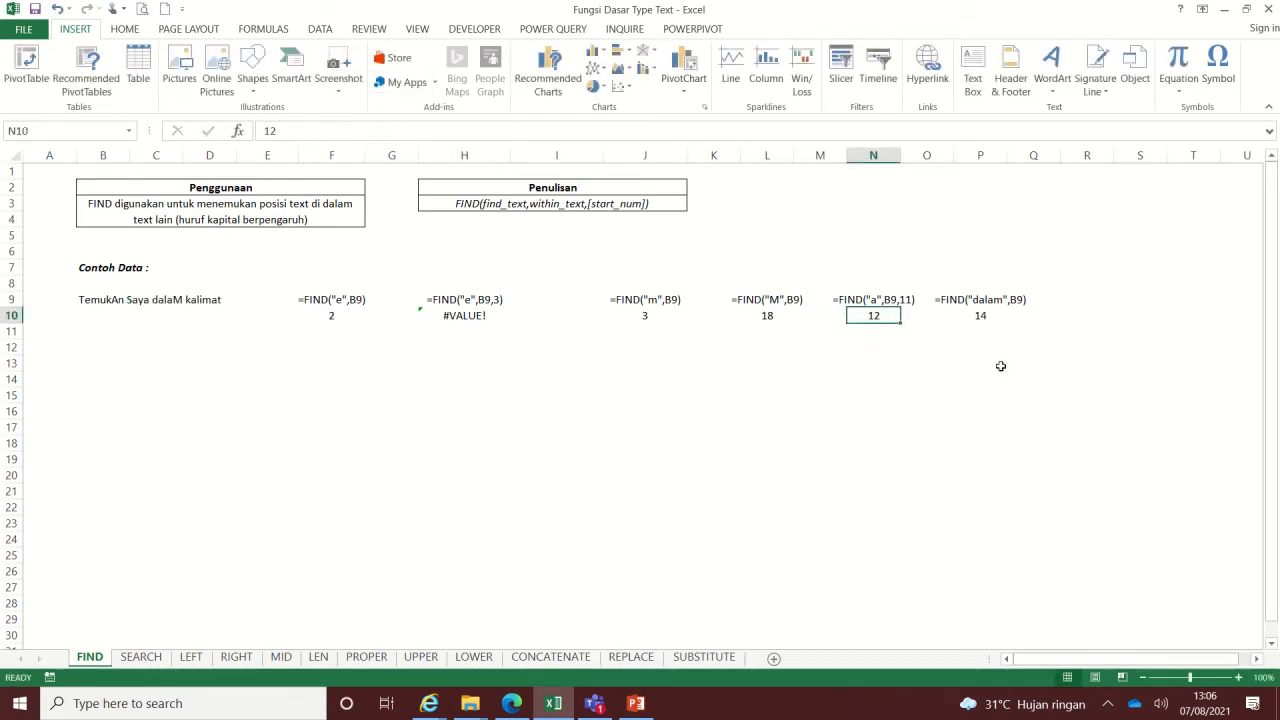
{"action": "type", "text": "=fin"}
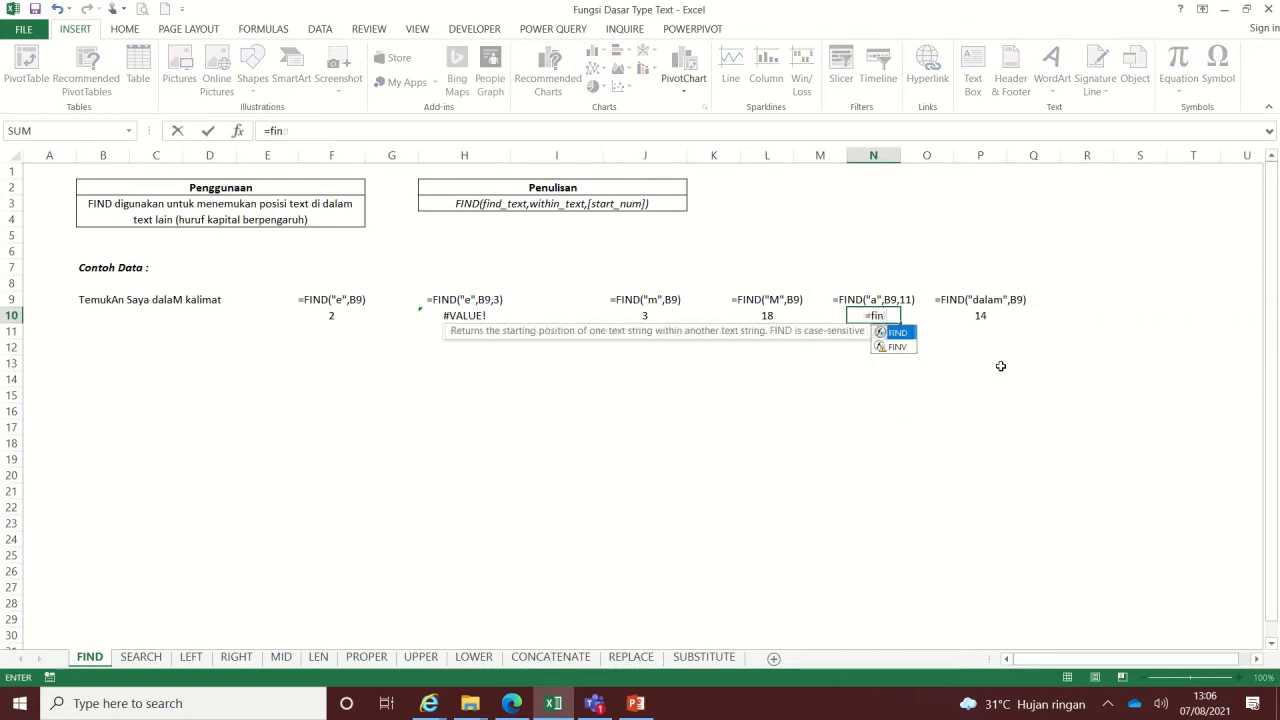
{"action": "type", "text": "d(\"a"}
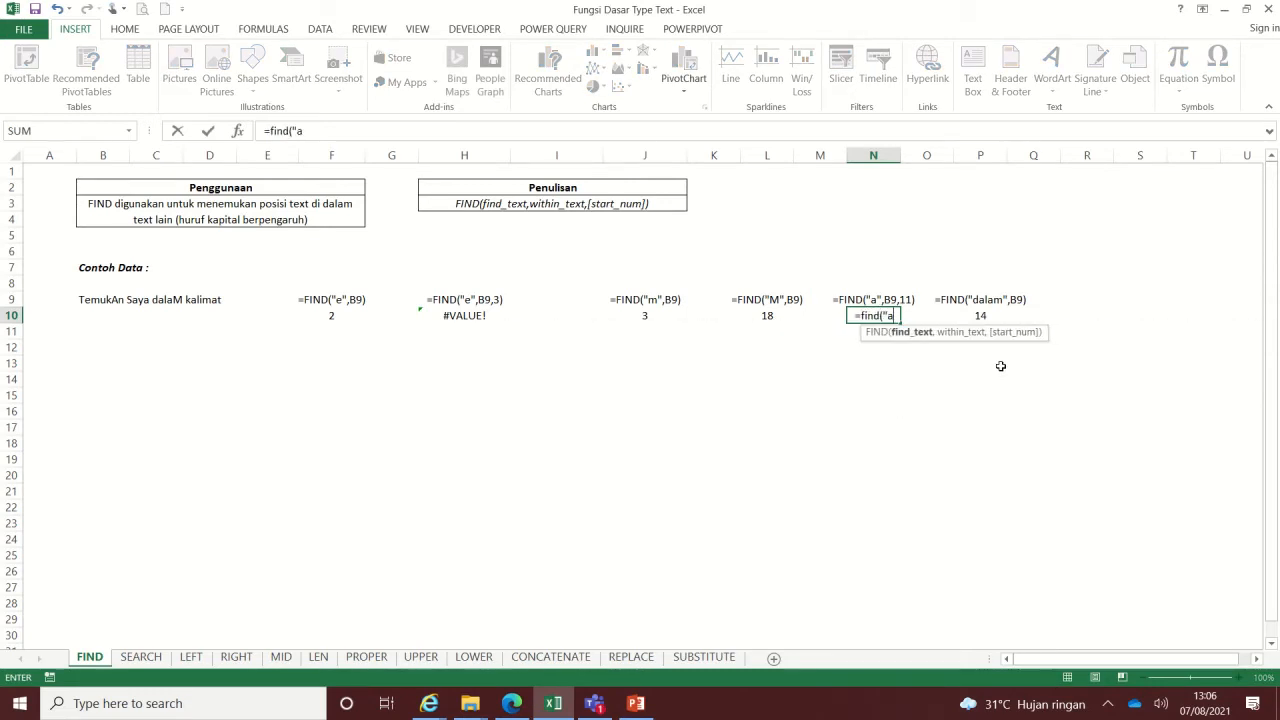
{"action": "type", "text": "\","}
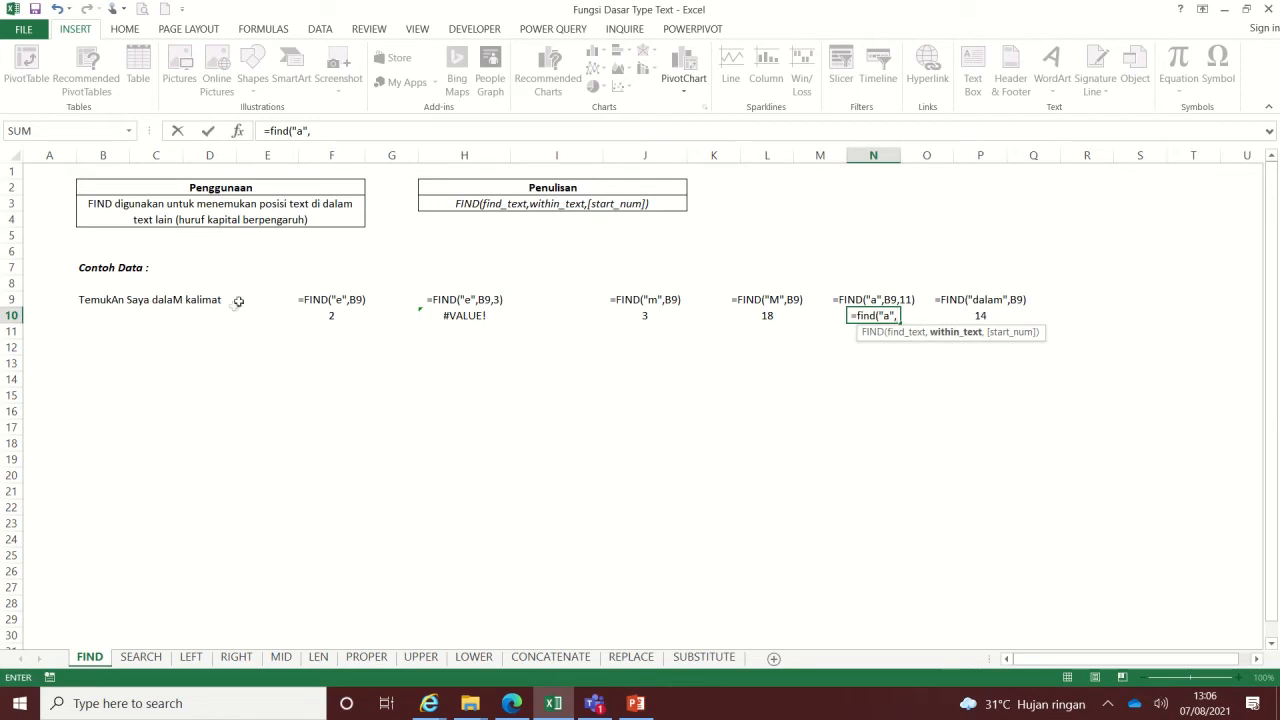
{"action": "left_click", "coordinate": [106, 299]}
{"action": "type", "text": ","}
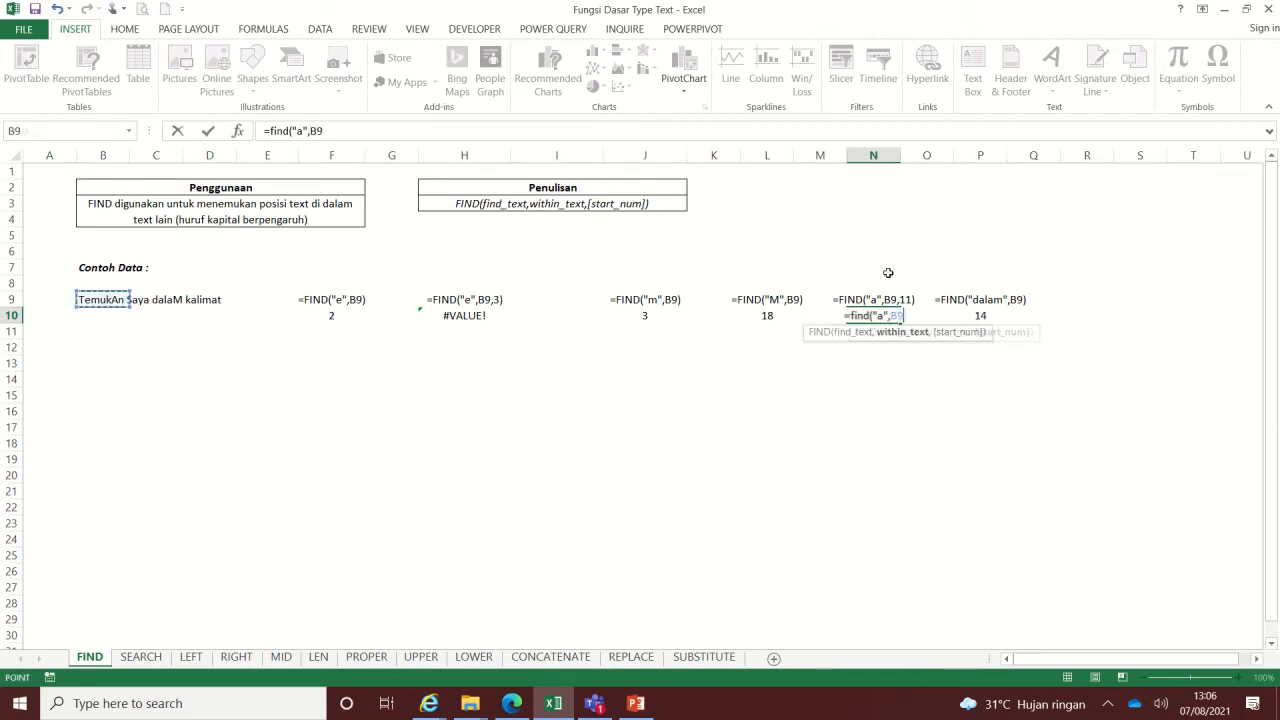
{"action": "type", "text": "12"}
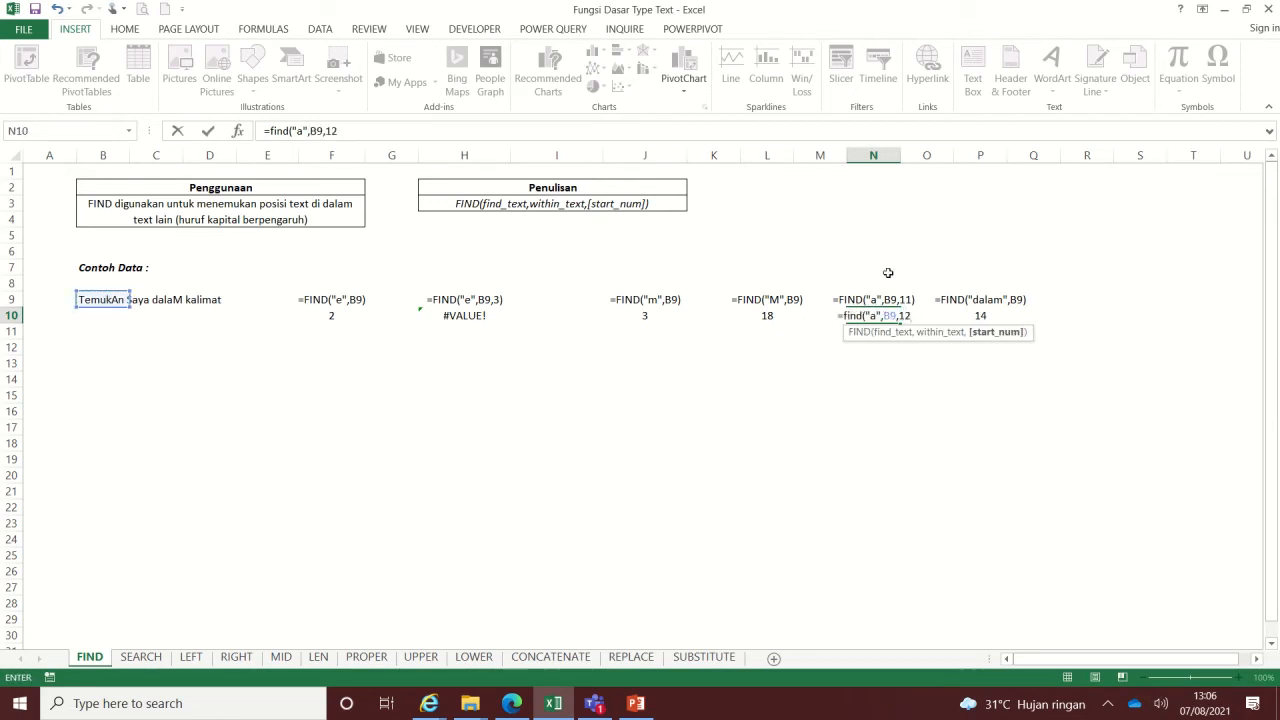
{"action": "key", "text": "BackSpace"}
{"action": "type", "text": "1)"}
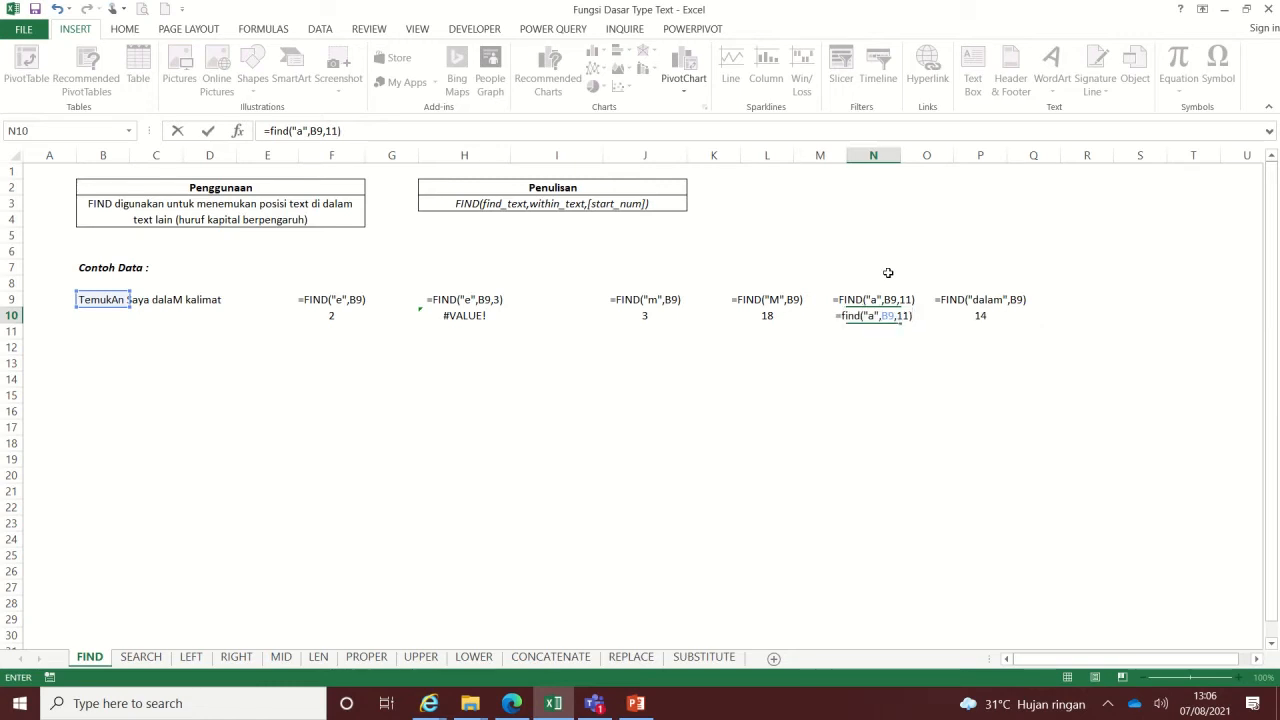
{"action": "key", "text": "Return"}
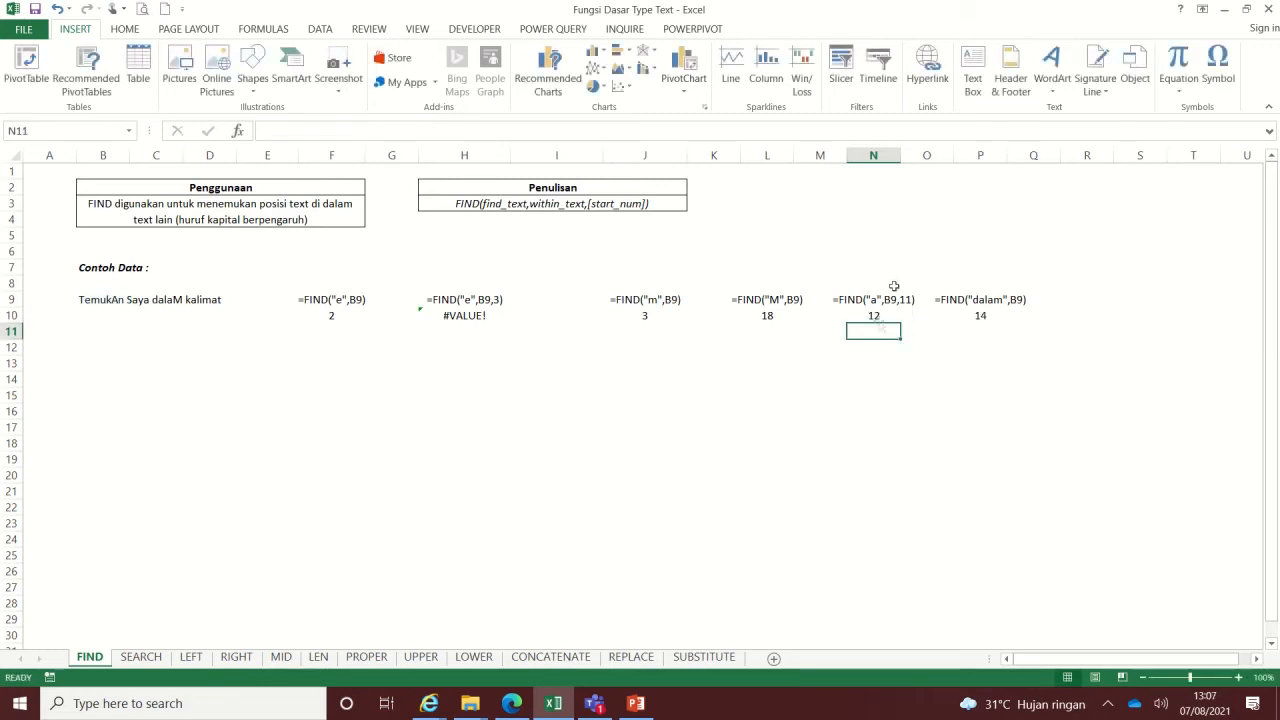
{"action": "left_click", "coordinate": [876, 318]}
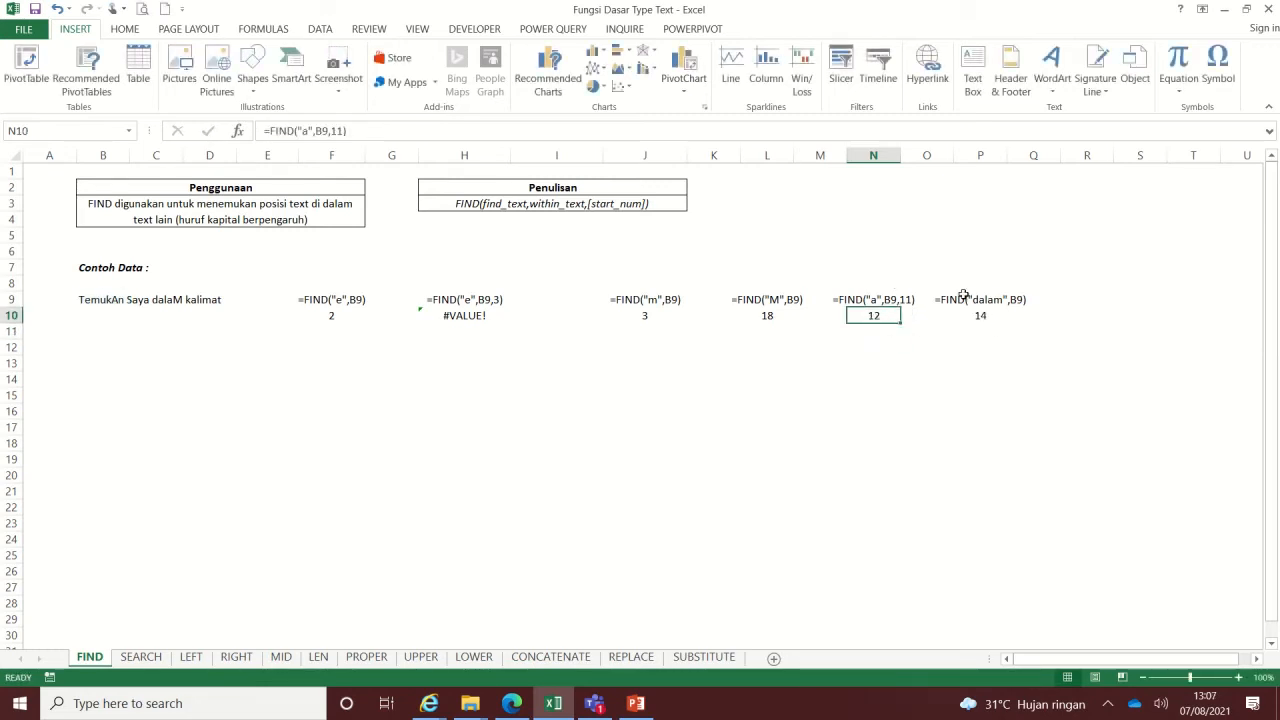
Review the "dalam" FIND example in P9 and P10 against the word "dalaM" in the sample text in B9.
{"action": "left_click", "coordinate": [960, 298]}
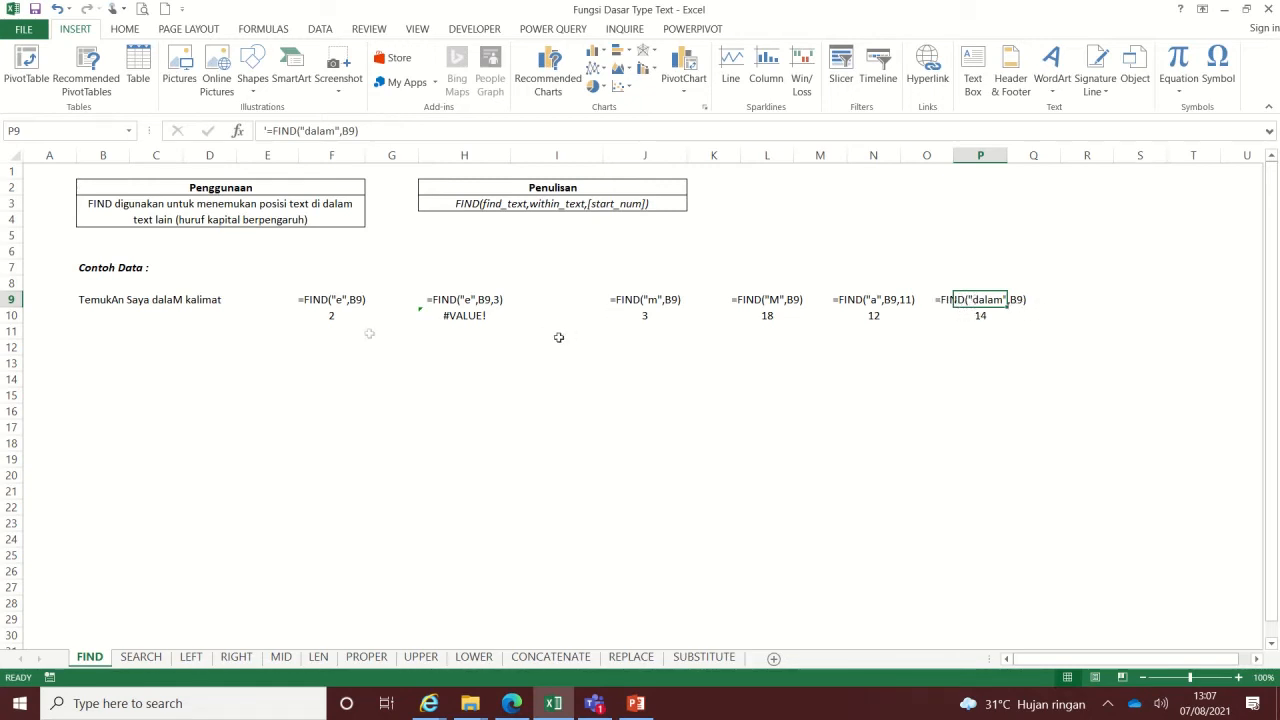
{"action": "left_click", "coordinate": [982, 318]}
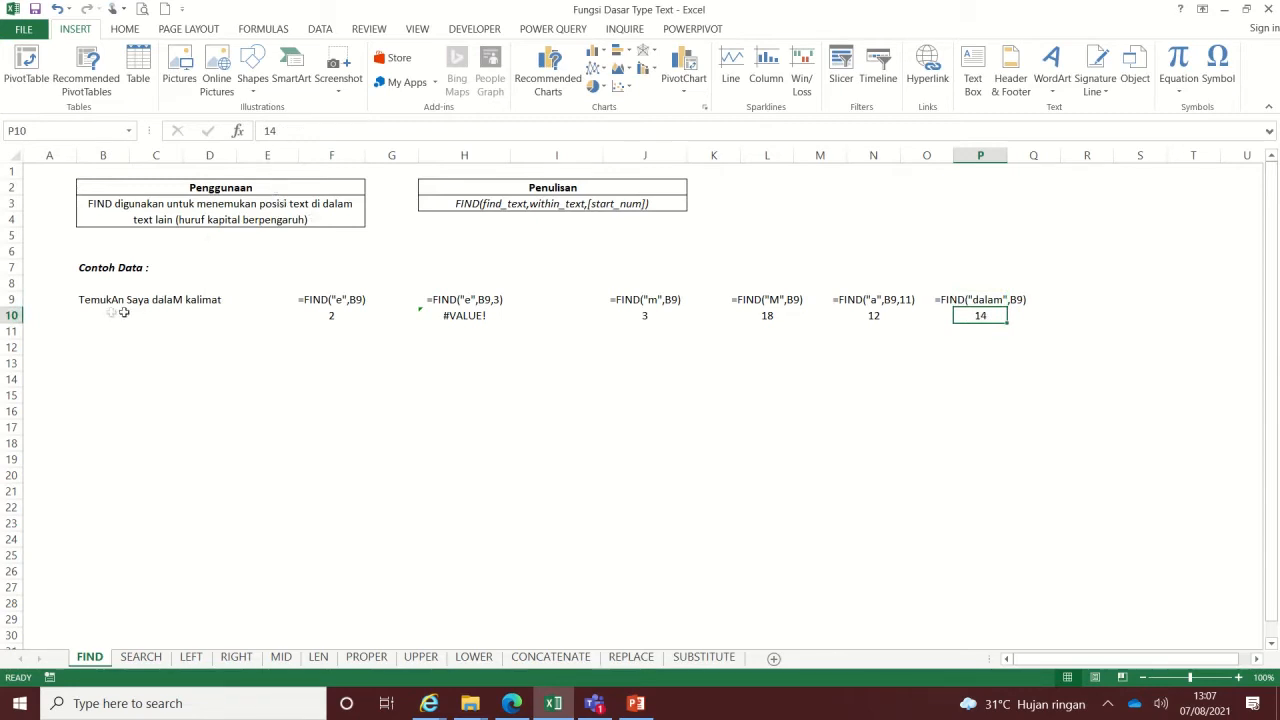
{"action": "left_click", "coordinate": [88, 299]}
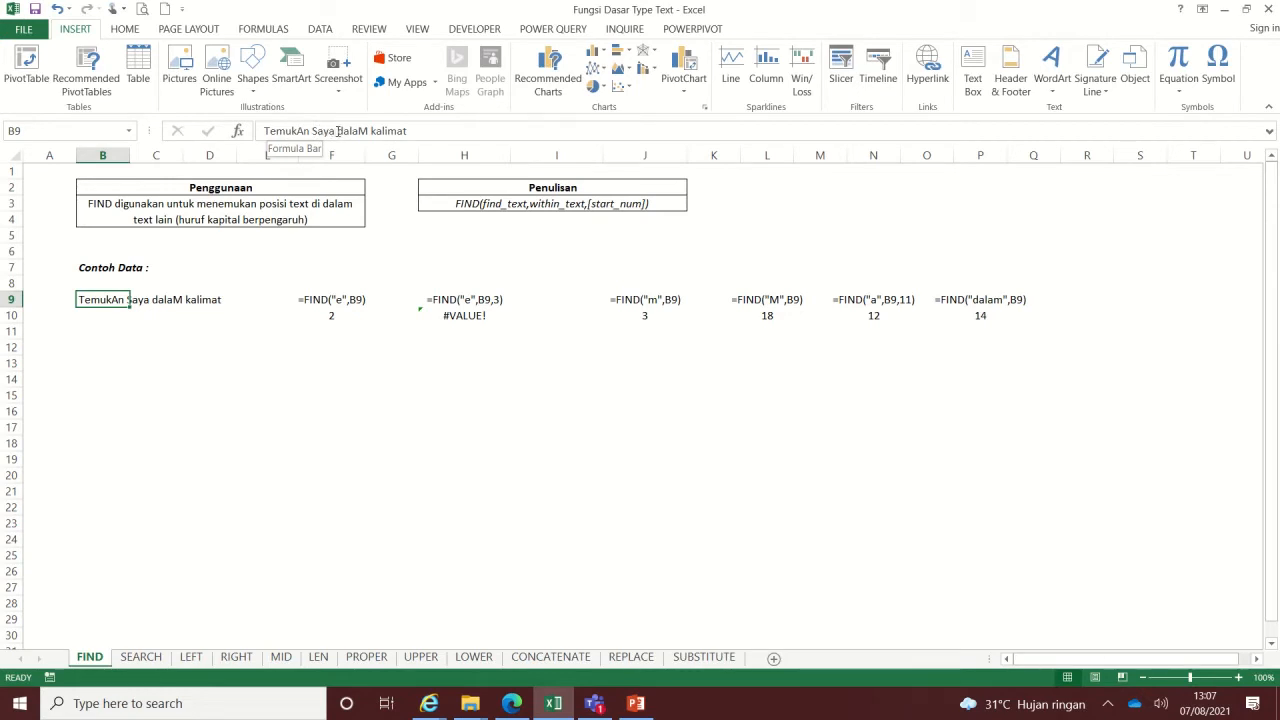
{"action": "left_click_drag", "start_coordinate": [338, 131], "coordinate": [369, 131]}
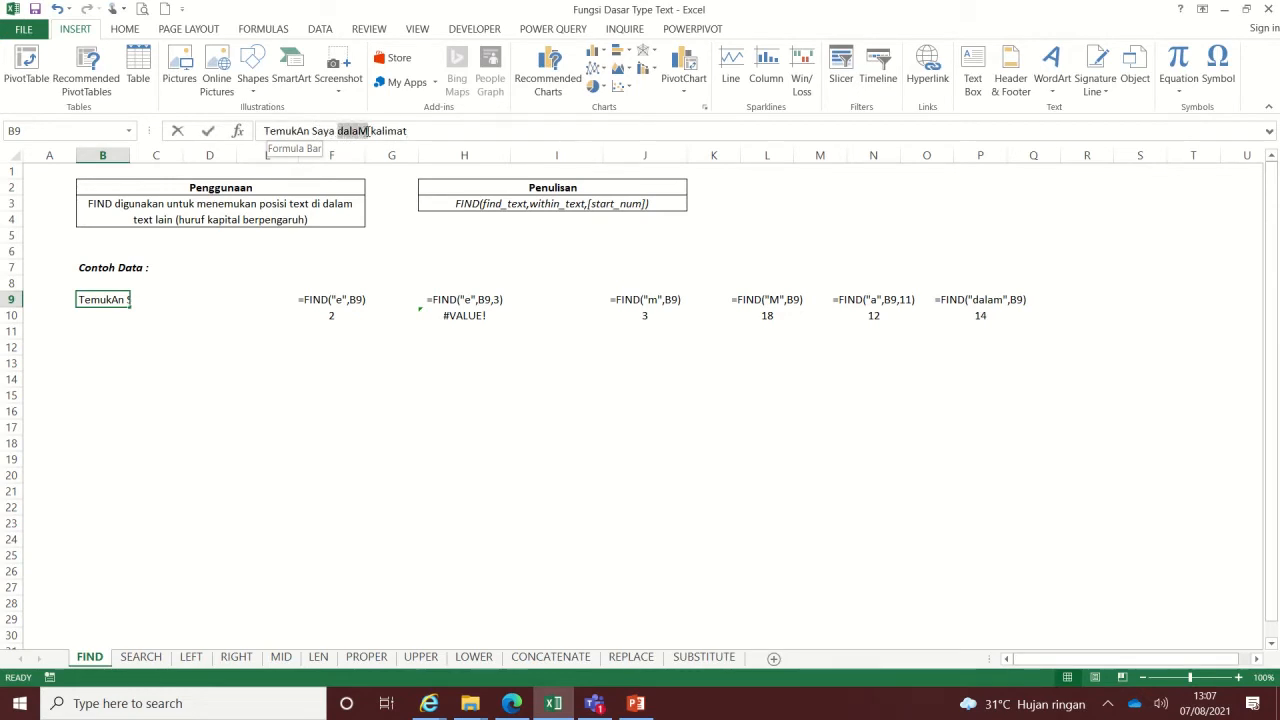
{"action": "left_click", "coordinate": [340, 131]}
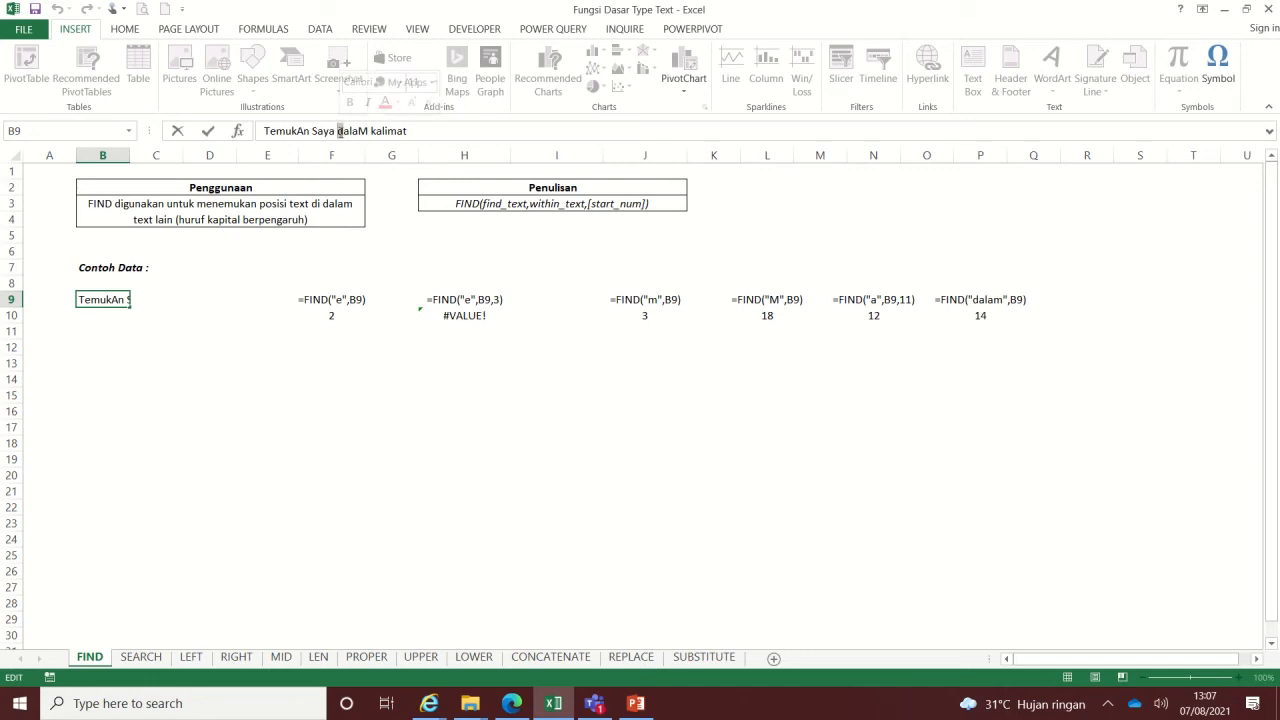
{"action": "key", "text": "Escape"}
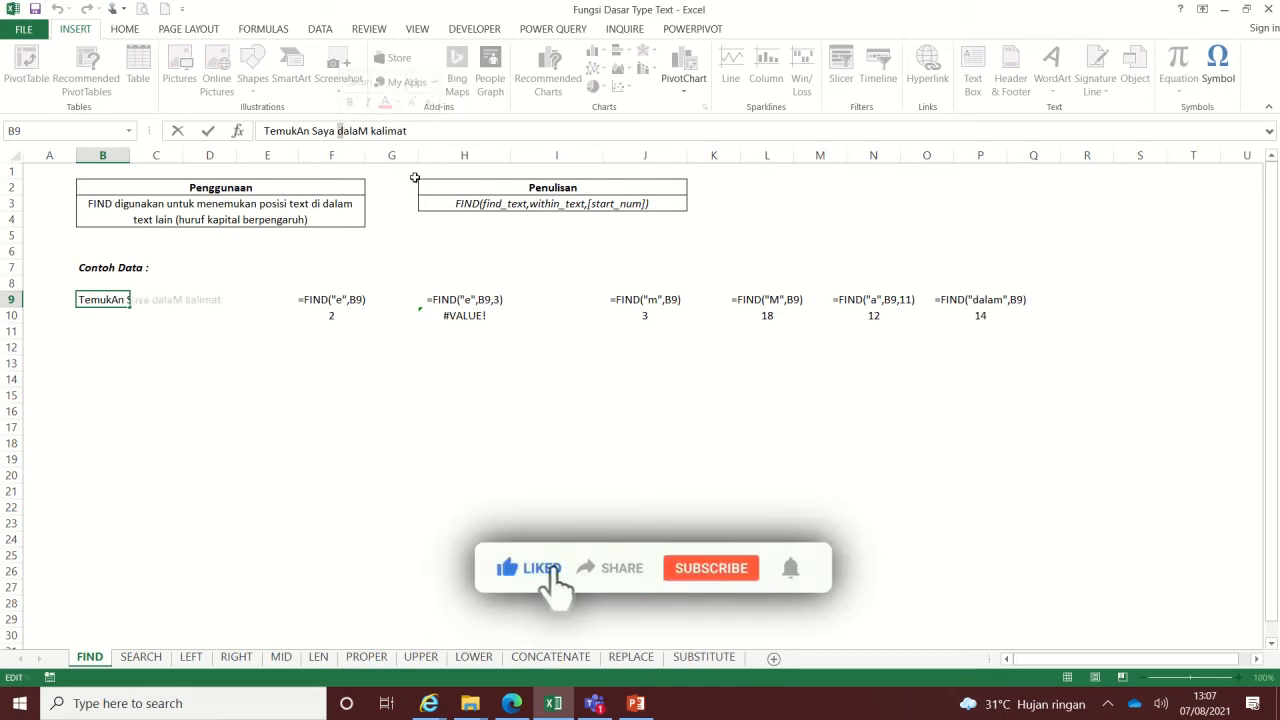
On the SEARCH sheet, enter the formula =SEARCH("muka",B9,1) in cell F10.
{"action": "left_click", "coordinate": [147, 662]}
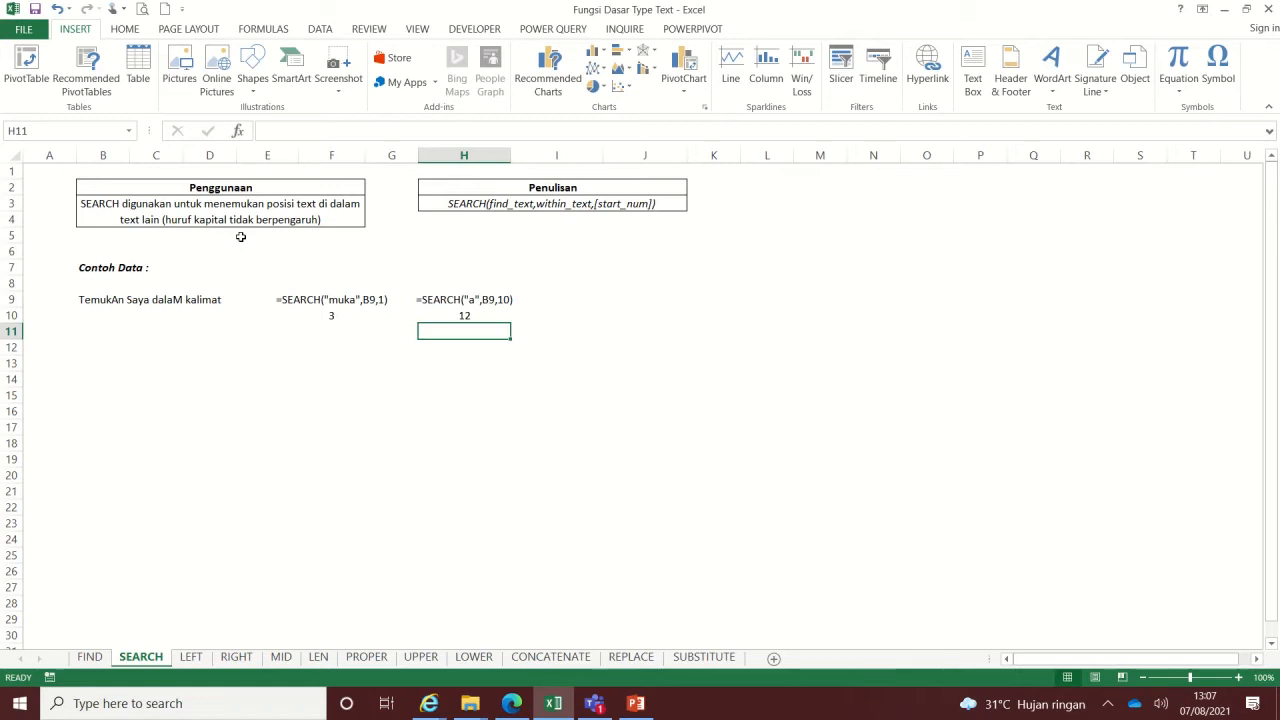
{"action": "left_click", "coordinate": [287, 298]}
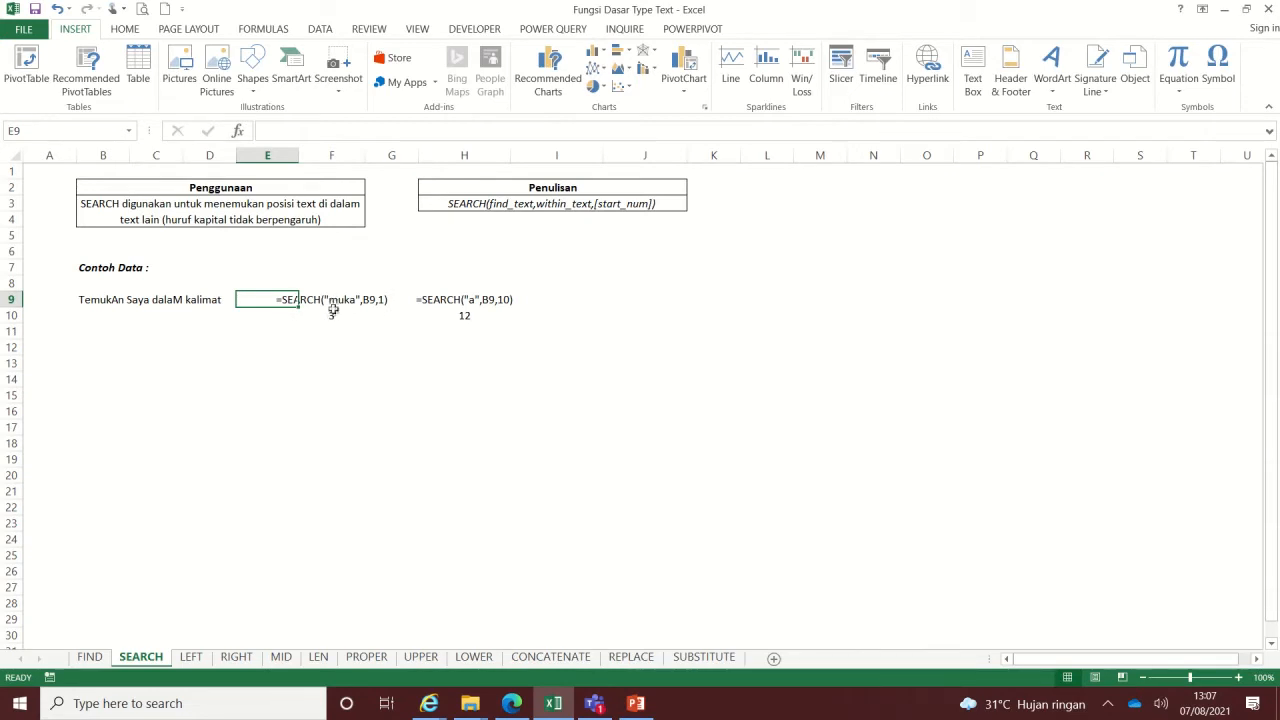
{"action": "left_click", "coordinate": [333, 311]}
{"action": "type", "text": "=sea"}
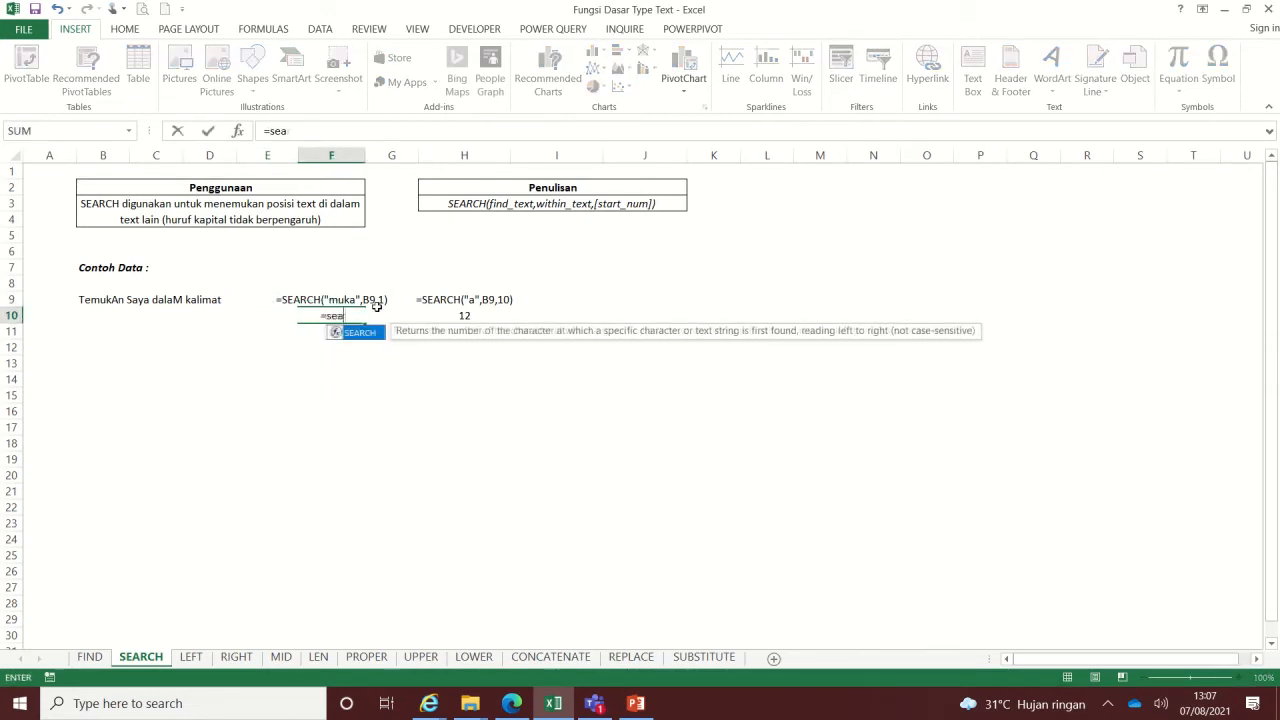
{"action": "type", "text": "rch(\"muka"}
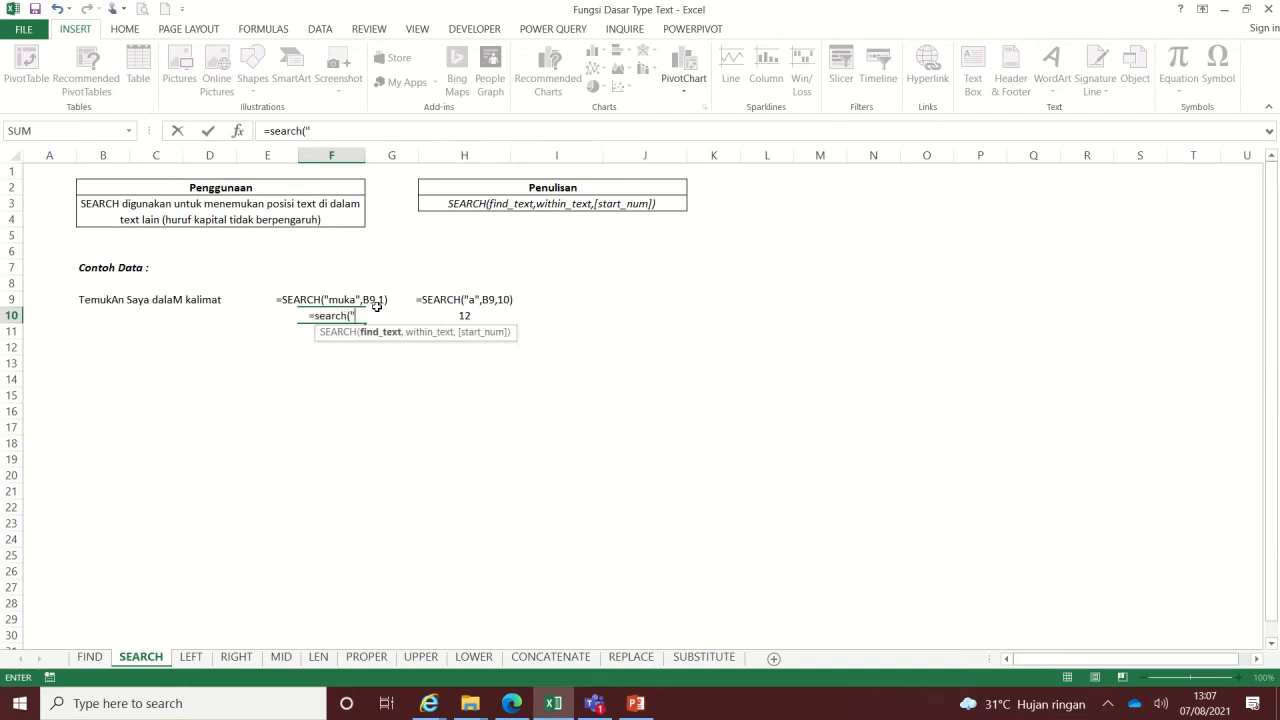
{"action": "type", "text": "\","}
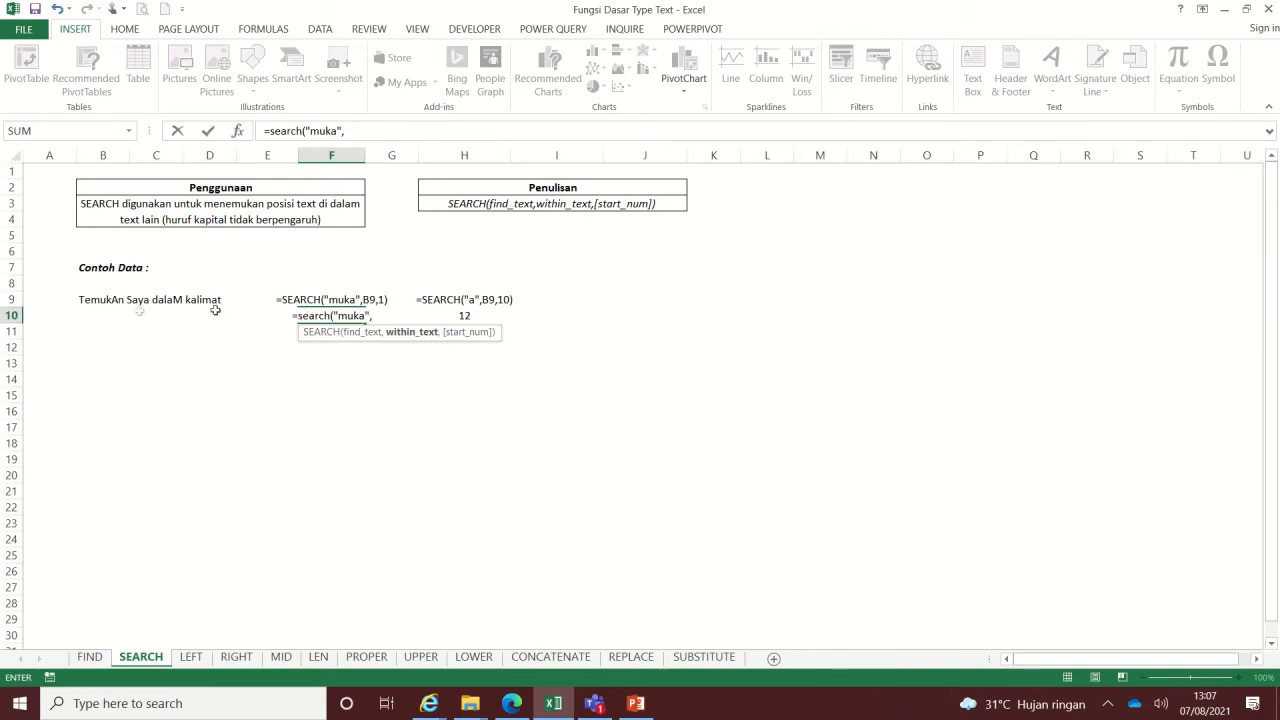
{"action": "left_click", "coordinate": [94, 300]}
{"action": "type", "text": ","}
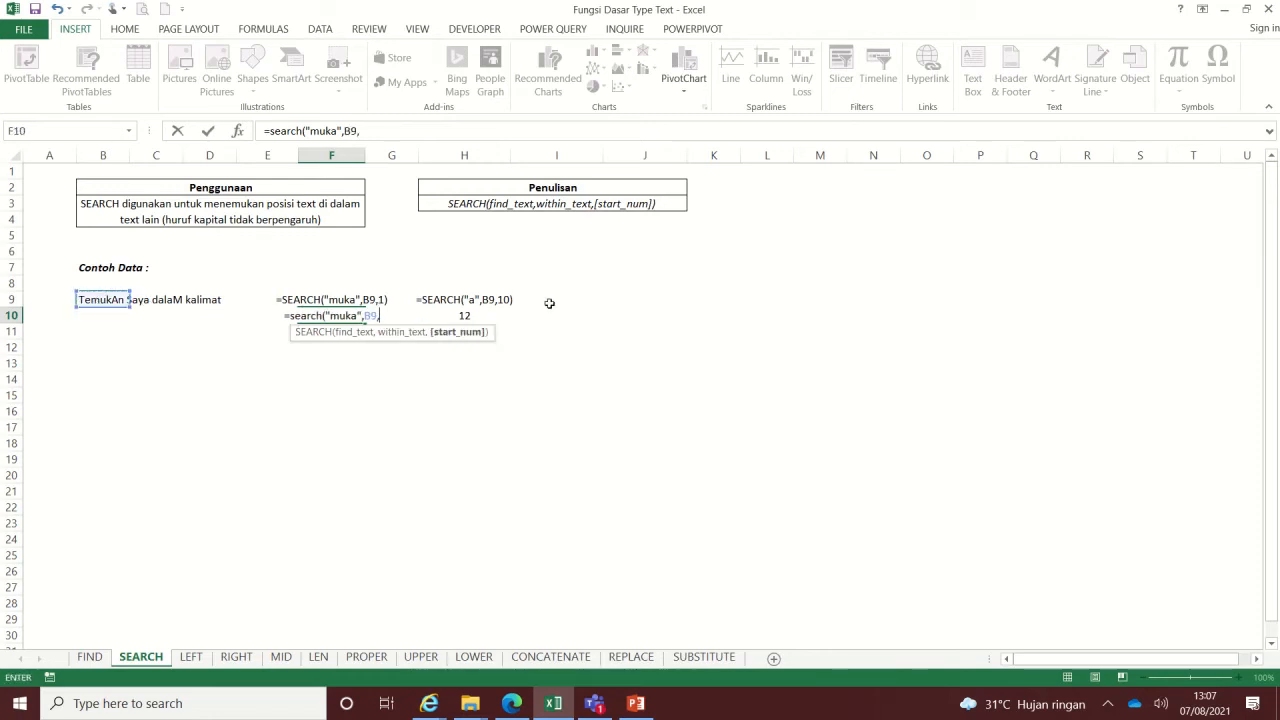
{"action": "type", "text": "1"}
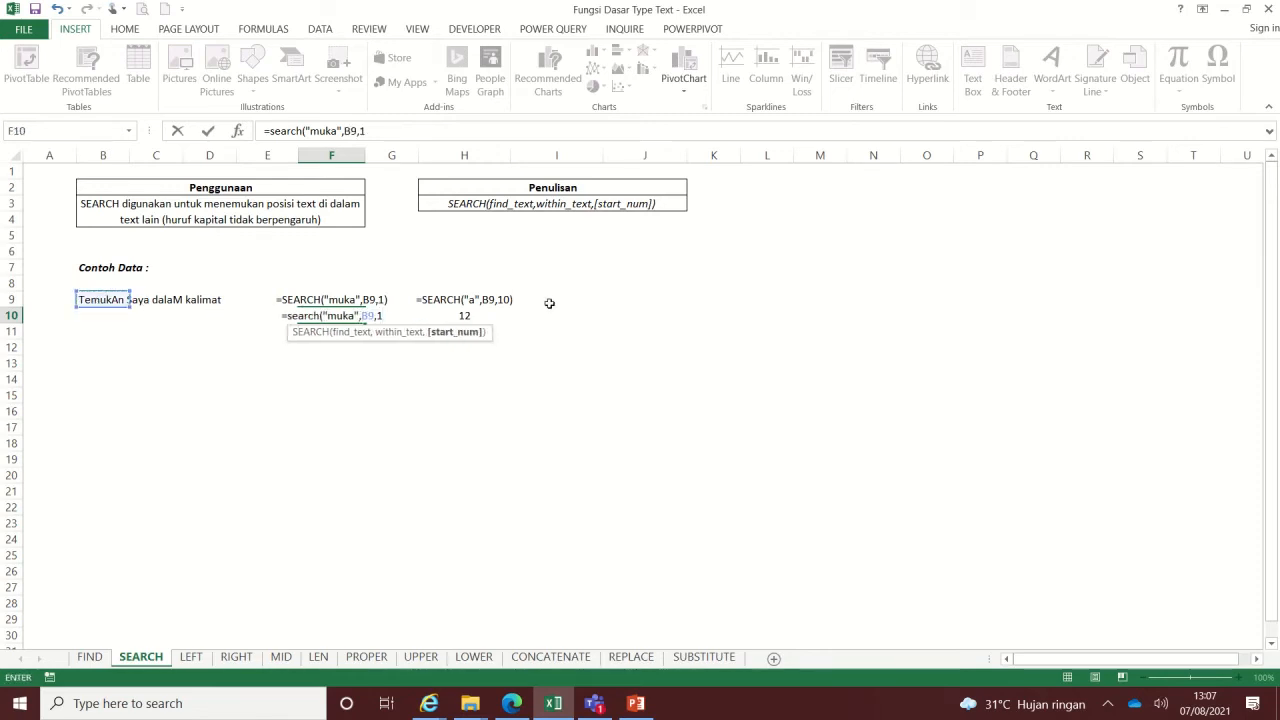
{"action": "type", "text": ")"}
{"action": "key", "text": "Return"}
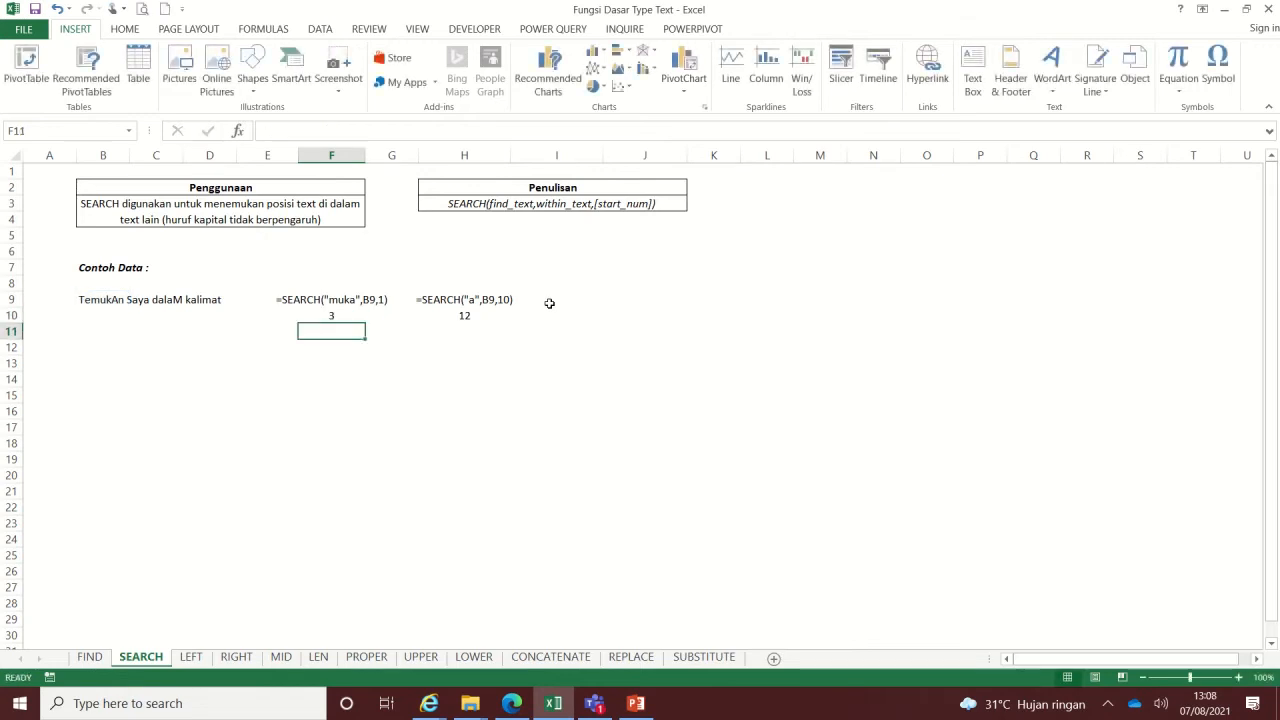
Examine the letters "mukA" in the sample text in B9, counting from its first character, against the formula in F10.
{"action": "left_click", "coordinate": [327, 317]}
{"action": "left_click", "coordinate": [91, 299]}
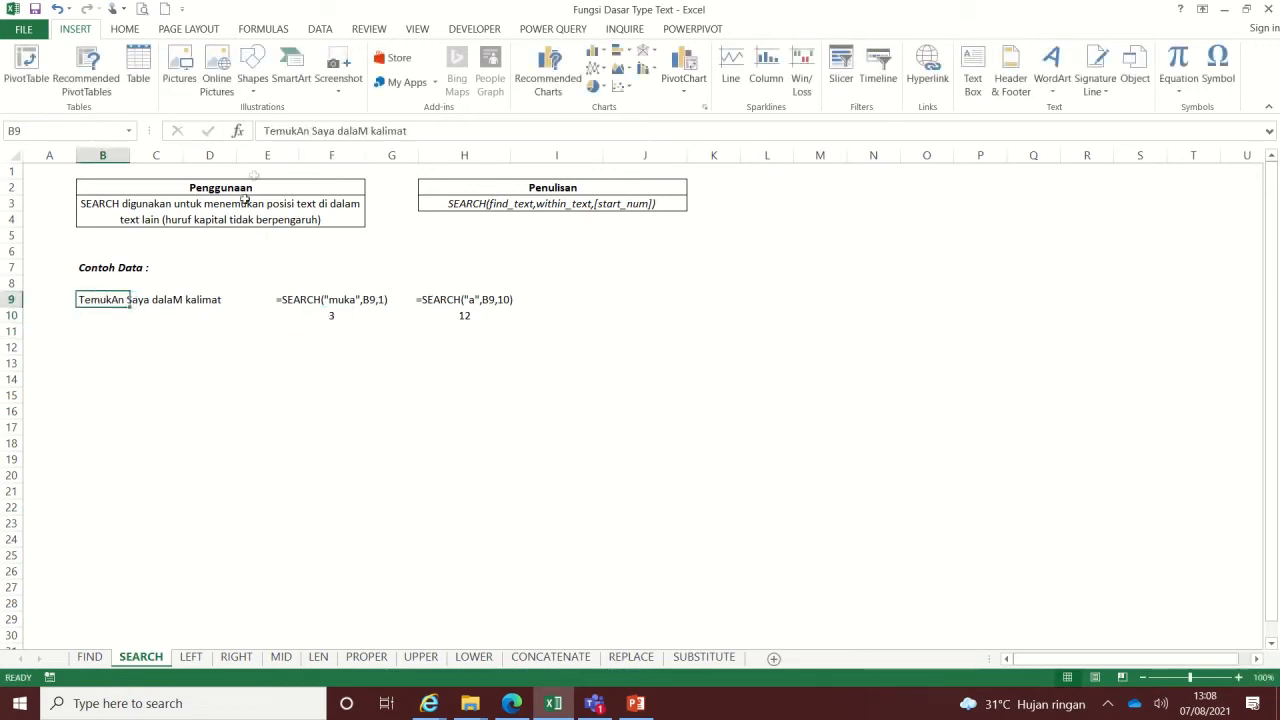
{"action": "left_click_drag", "start_coordinate": [276, 130], "coordinate": [305, 128]}
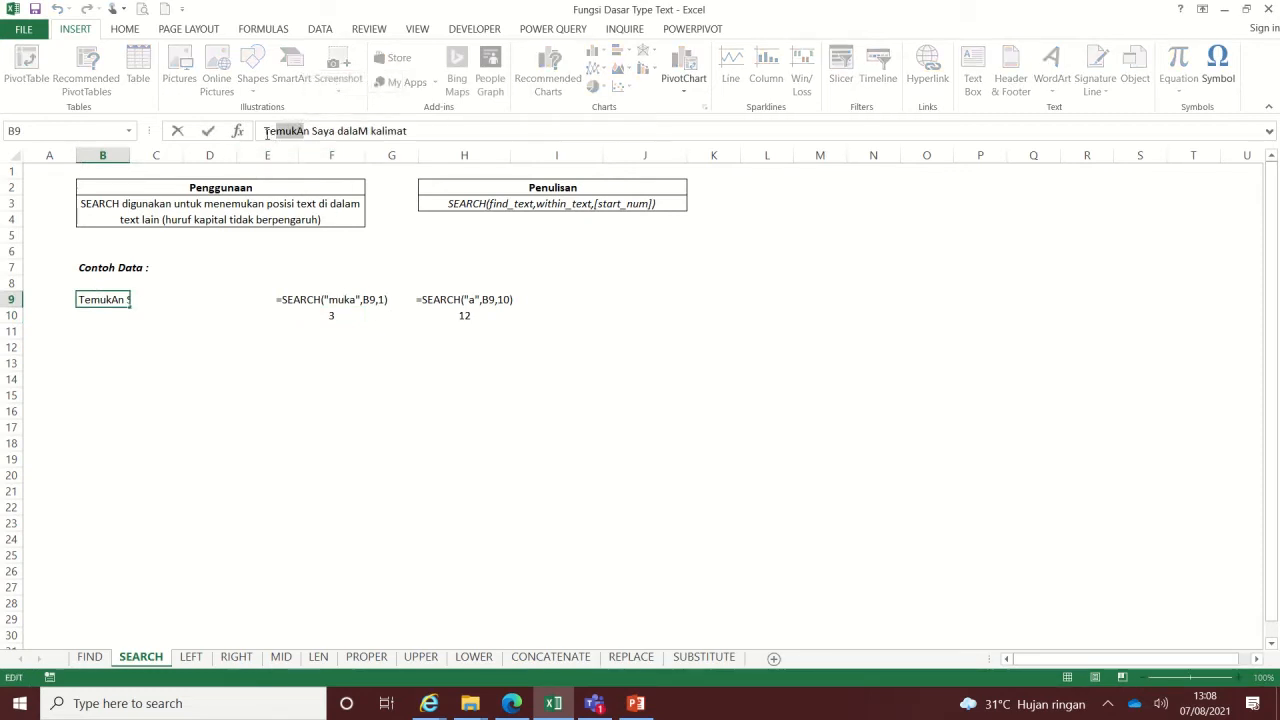
{"action": "left_click", "coordinate": [266, 131]}
{"action": "left_click_drag", "start_coordinate": [282, 132], "coordinate": [306, 134]}
{"action": "key", "text": "Escape"}
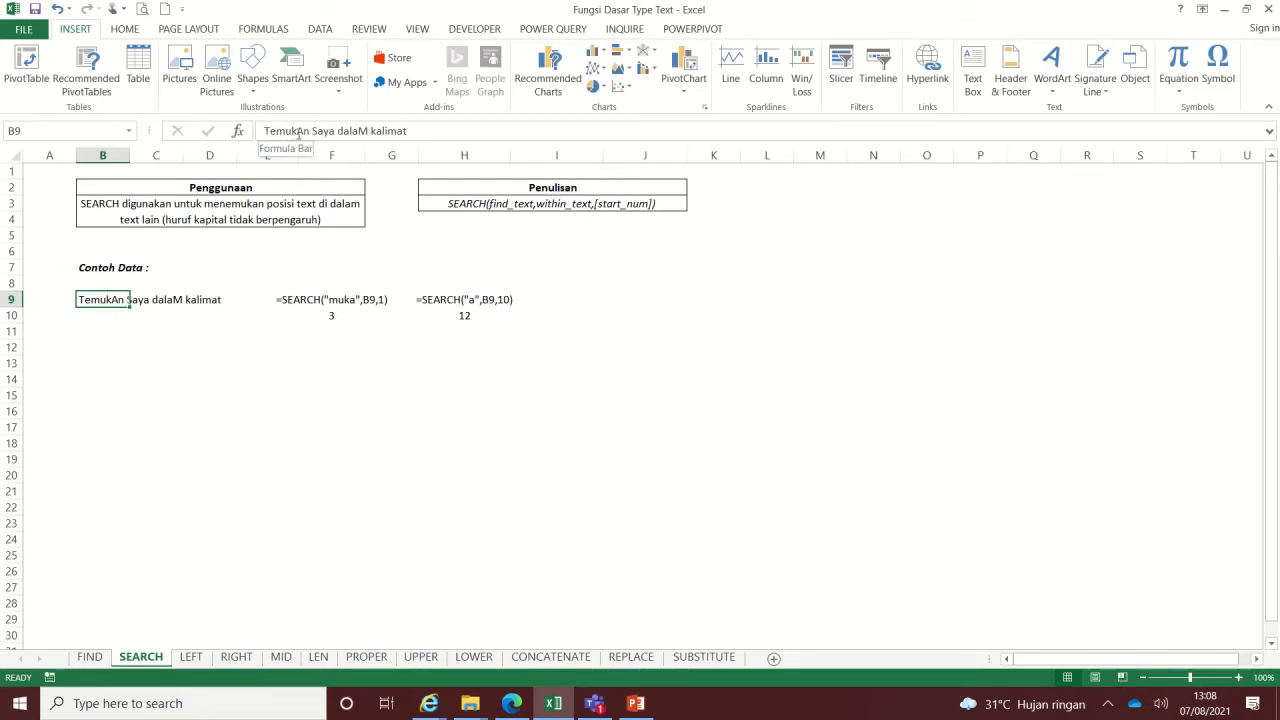
Examine the sample text in B9 from its tenth character to the end for the "a" SEARCH example in H9.
{"action": "left_click_drag", "start_coordinate": [318, 131], "coordinate": [440, 139]}
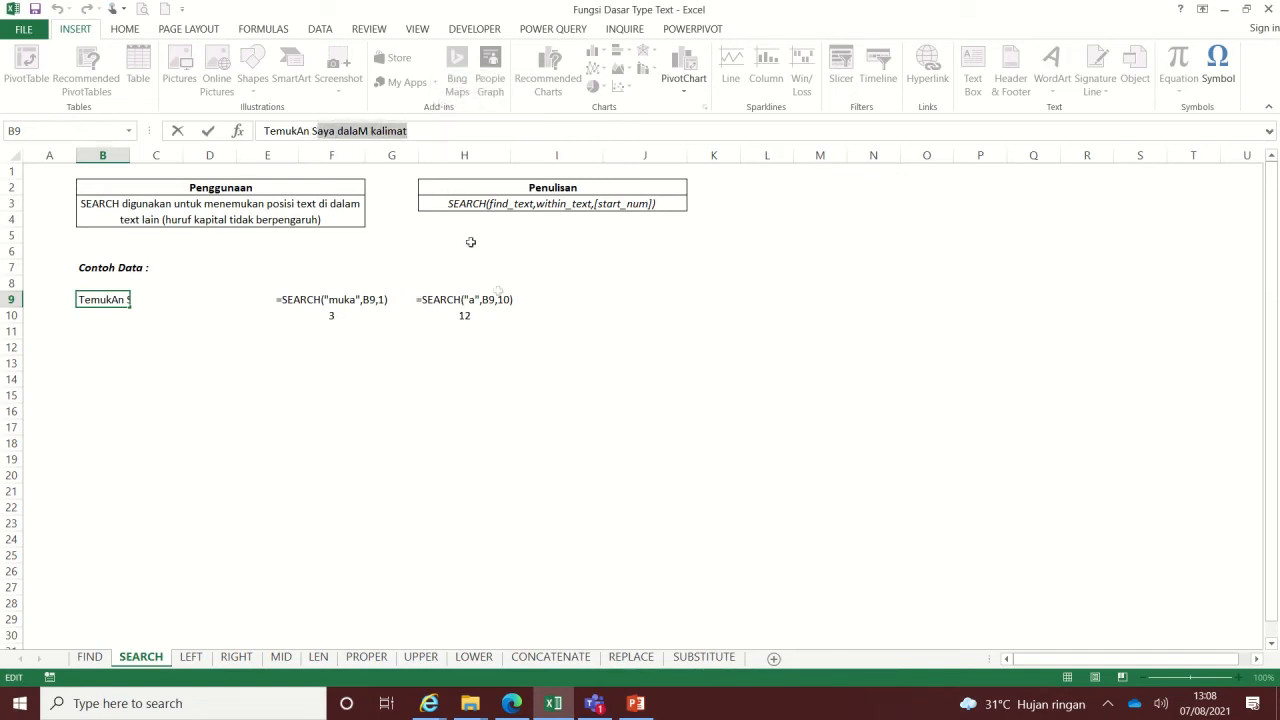
{"action": "left_click", "coordinate": [465, 329]}
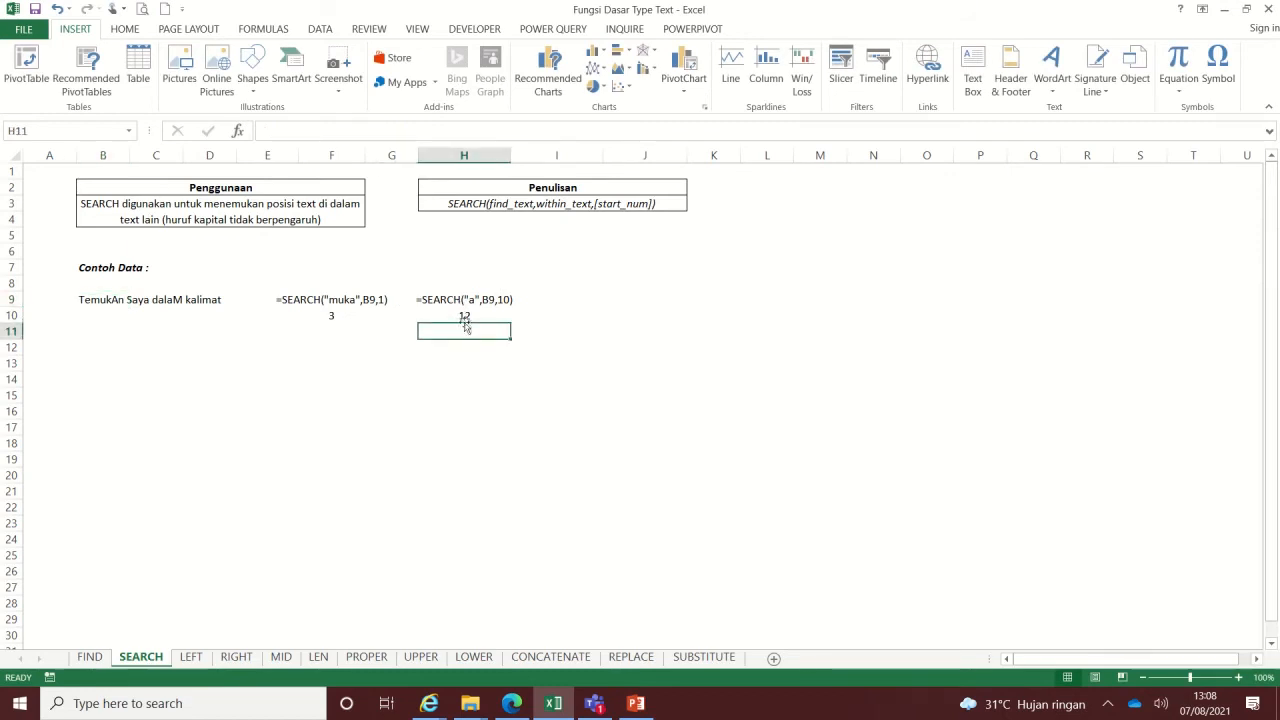
Change the start position in the SEARCH formula in H10 to 10, making it =SEARCH("a",B9,10).
{"action": "left_click", "coordinate": [465, 316]}
{"action": "left_click", "coordinate": [353, 131]}
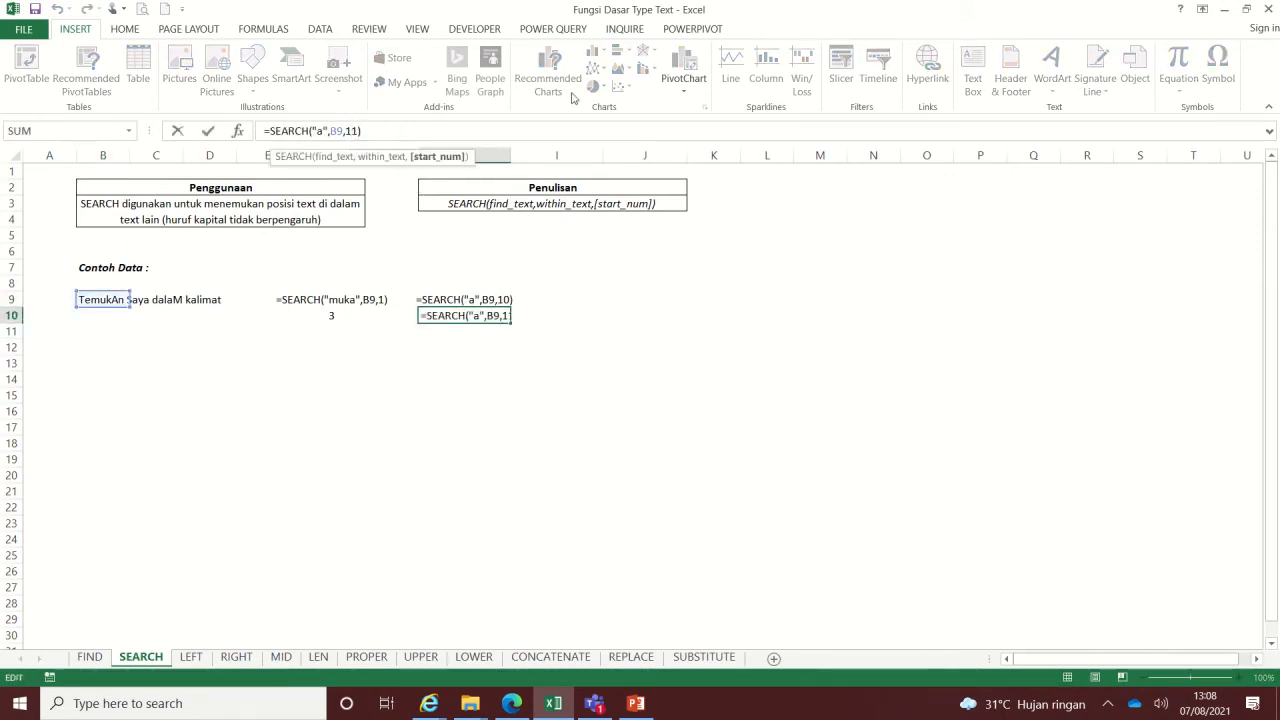
{"action": "type", "text": "0"}
{"action": "key", "text": "Return"}
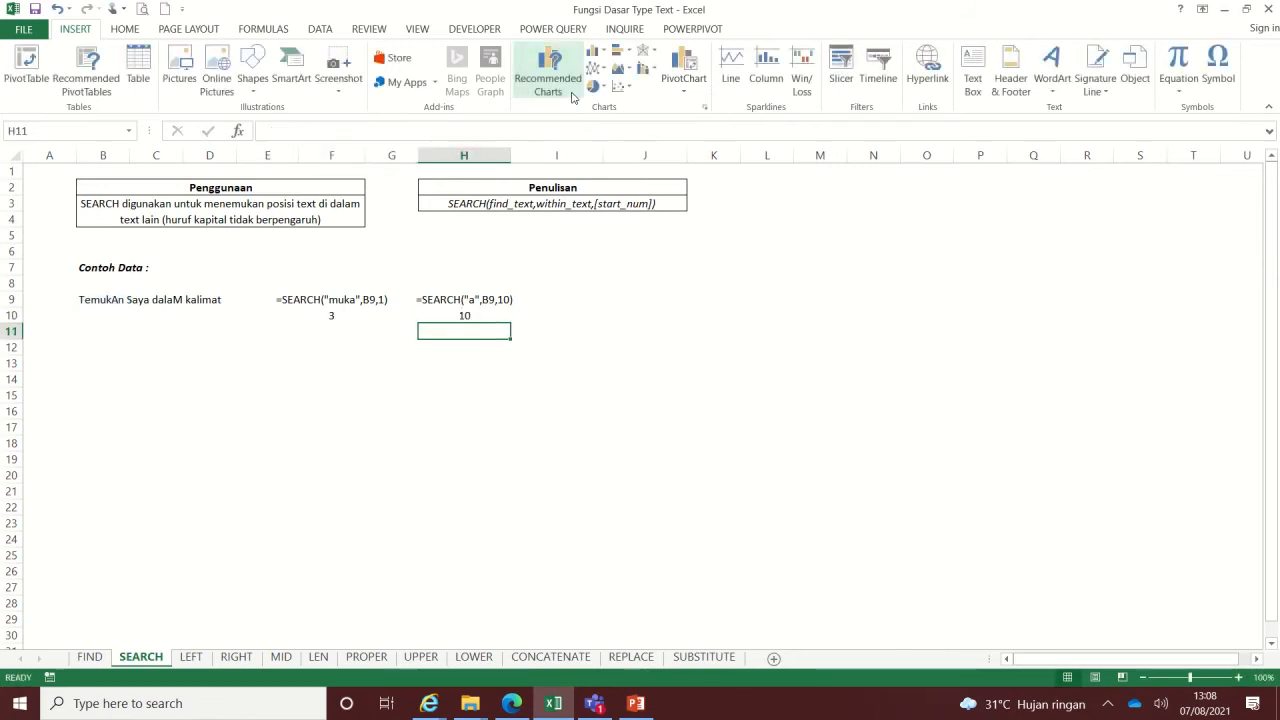
{"action": "left_click", "coordinate": [465, 312]}
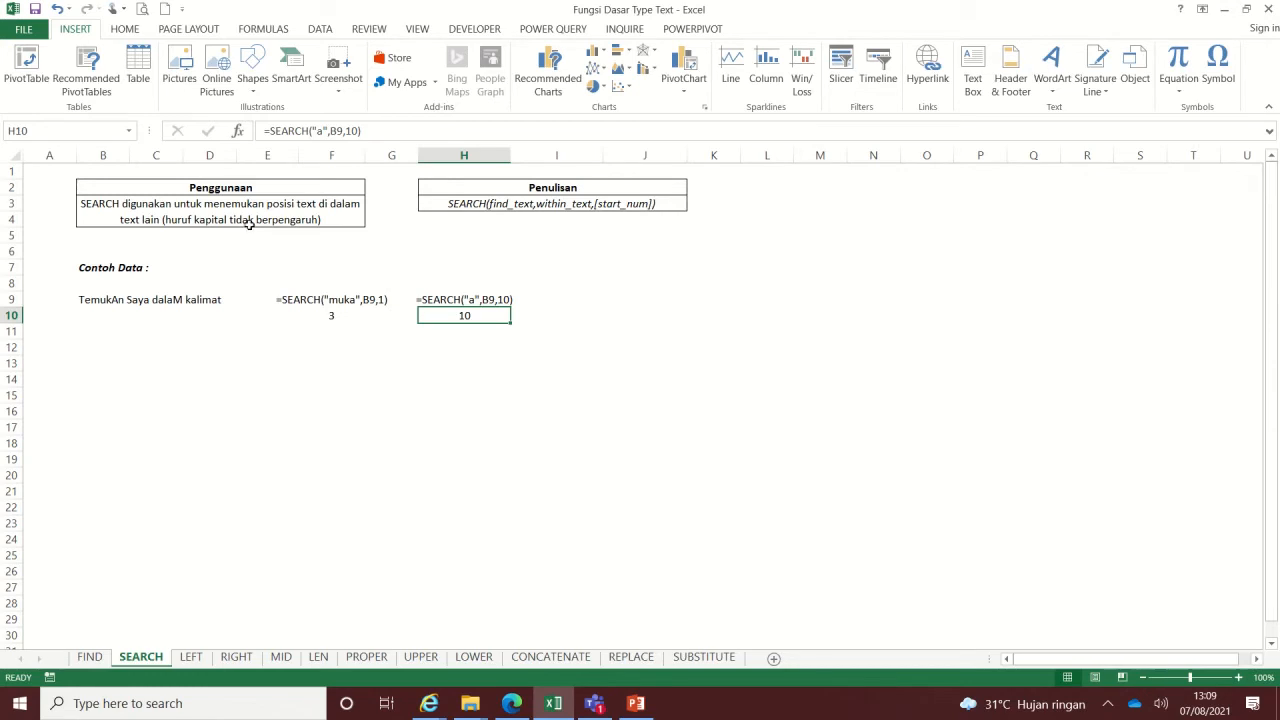
On the LEFT sheet, examine the first three characters of the sample text in B9 against the example in F9 and F10.
{"action": "left_click", "coordinate": [192, 657]}
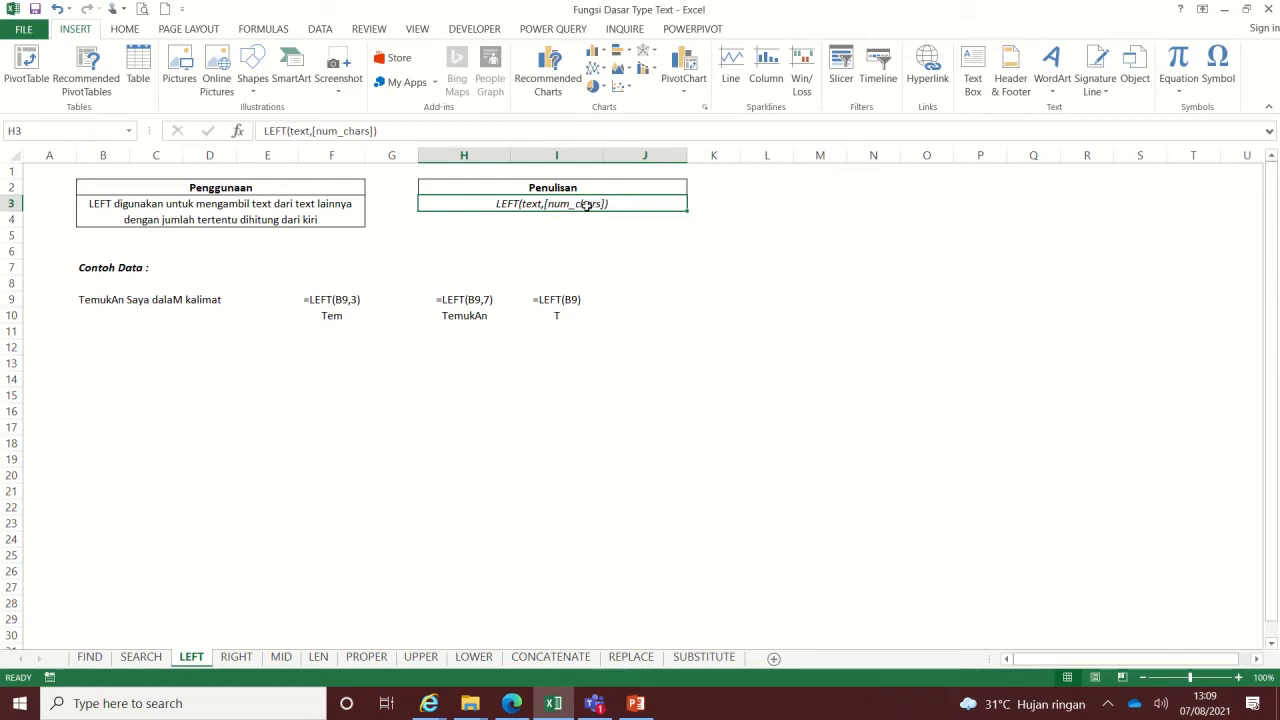
{"action": "left_click", "coordinate": [107, 303]}
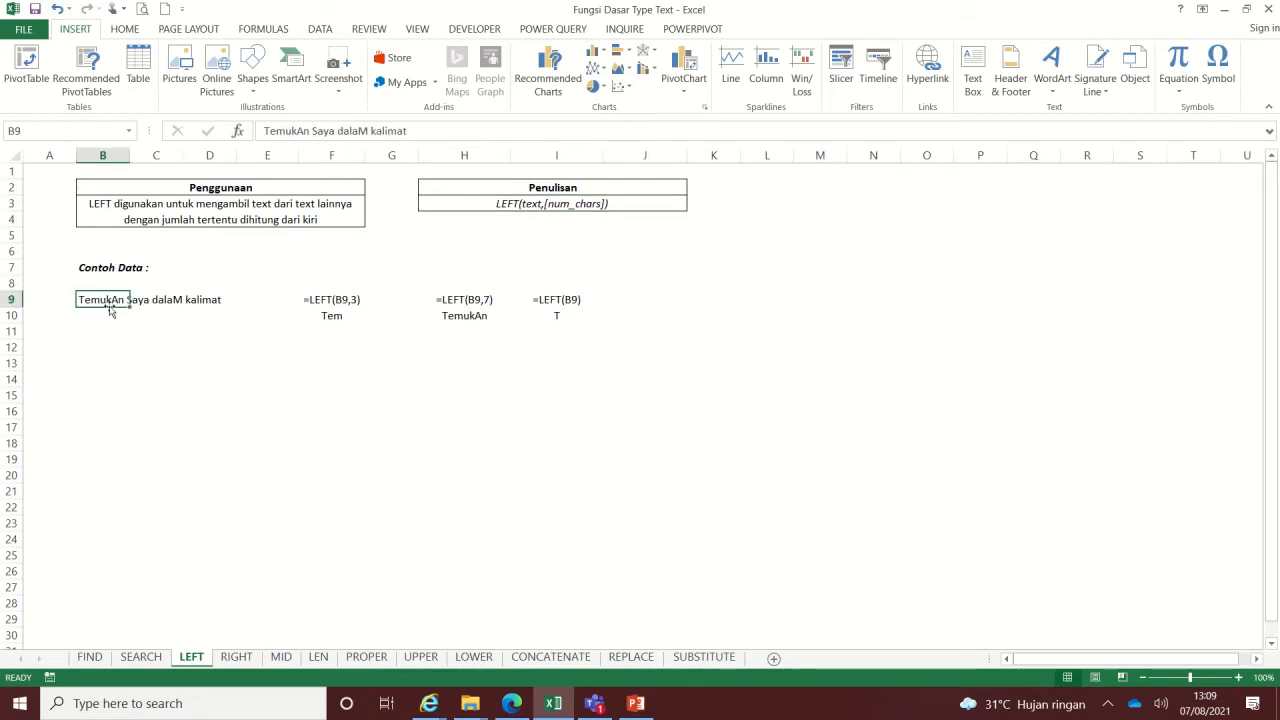
{"action": "left_click", "coordinate": [325, 308]}
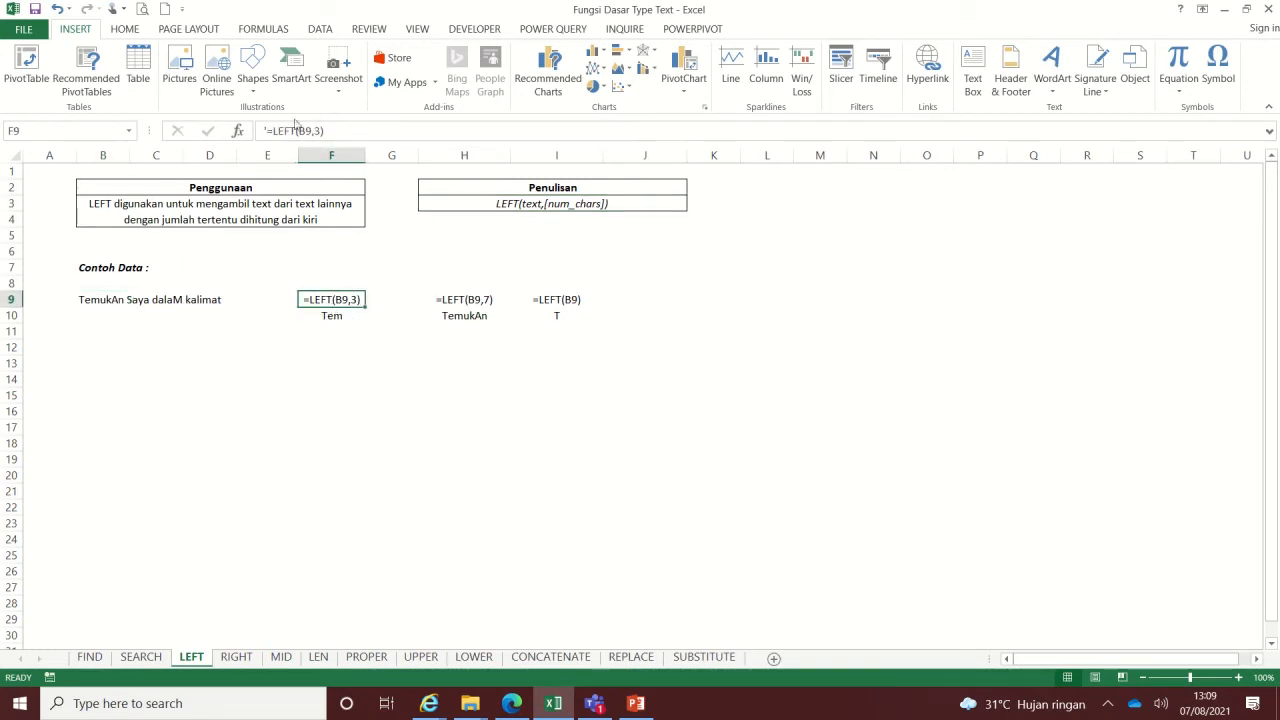
{"action": "left_click", "coordinate": [92, 297]}
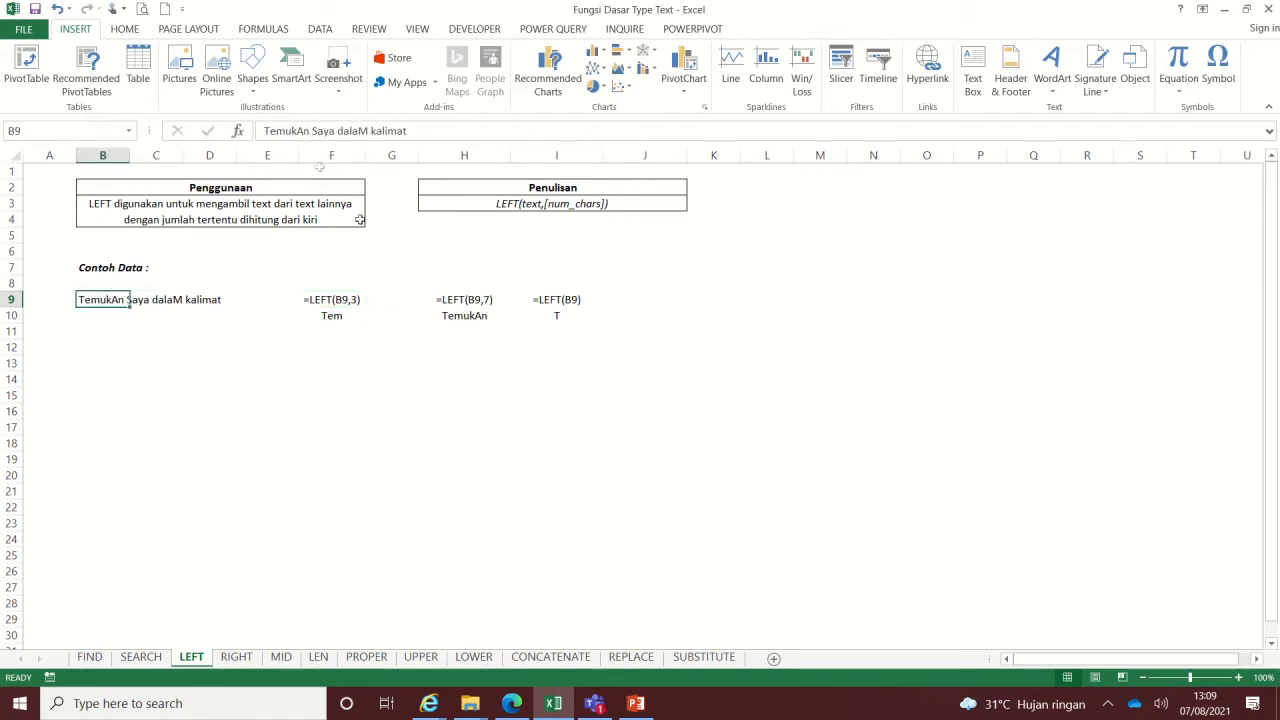
{"action": "left_click", "coordinate": [268, 131]}
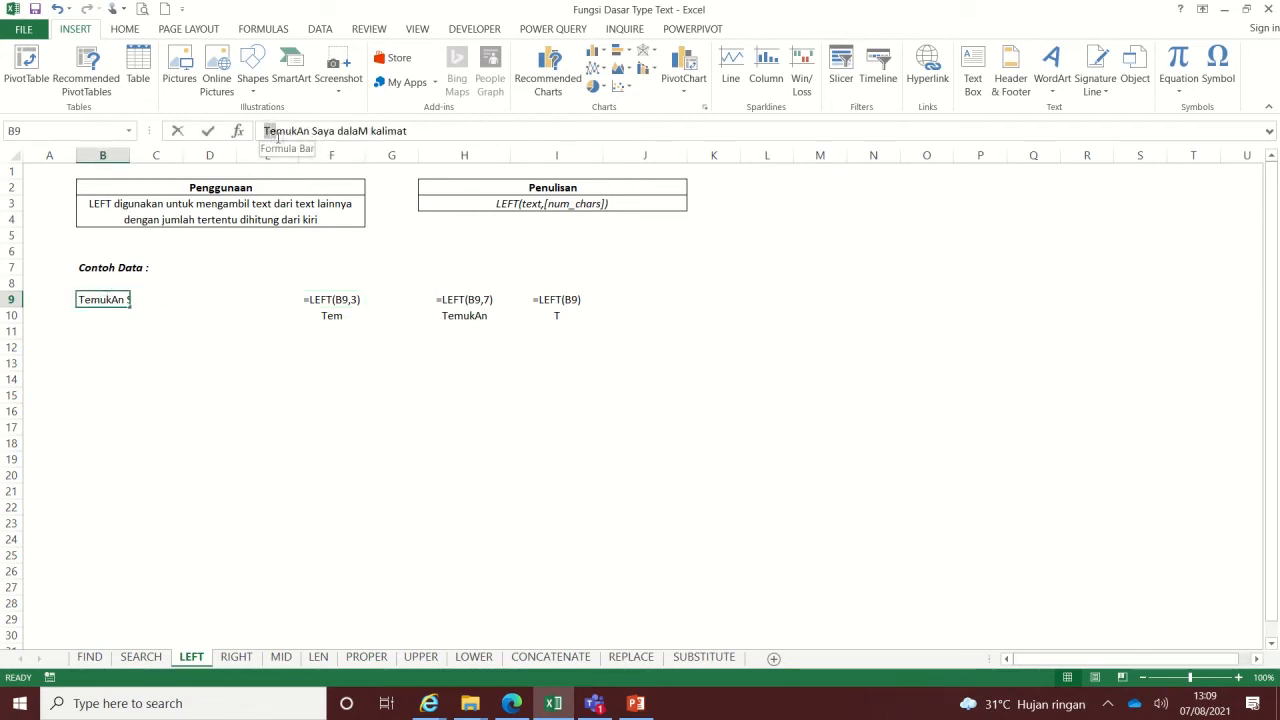
{"action": "left_click_drag", "start_coordinate": [277, 137], "coordinate": [287, 134]}
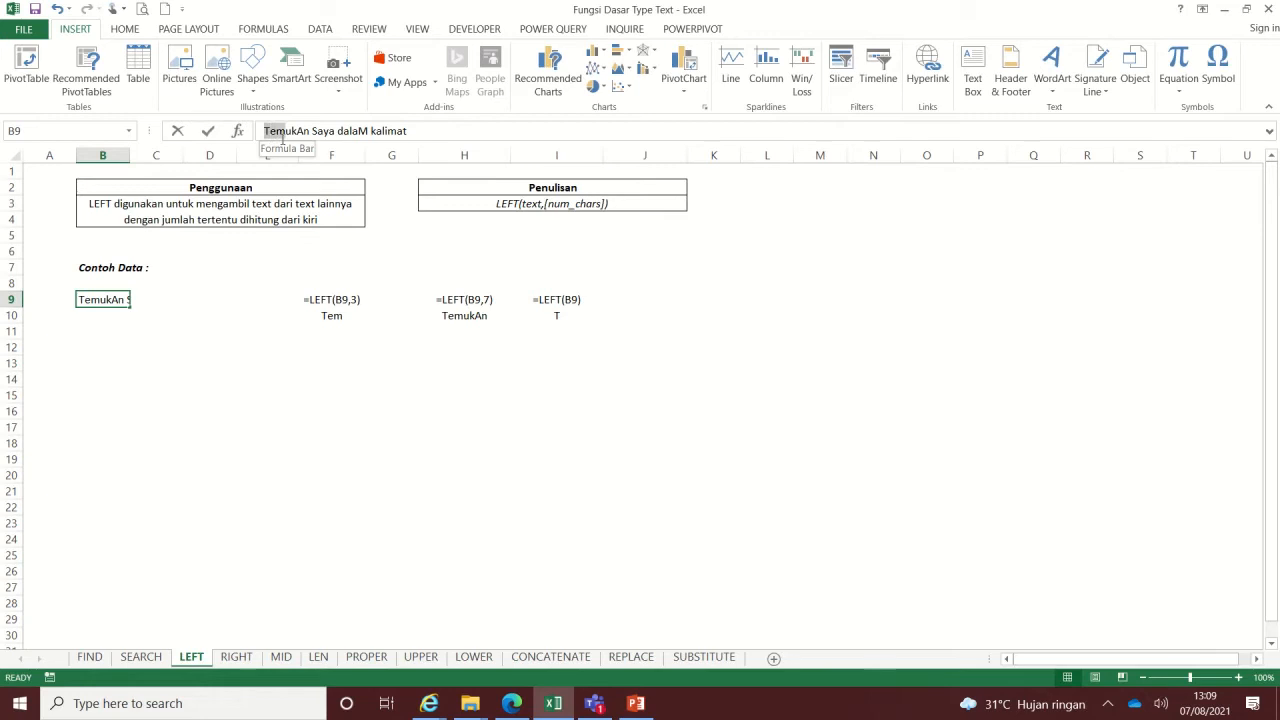
{"action": "key", "text": "Escape"}
{"action": "left_click", "coordinate": [340, 317]}
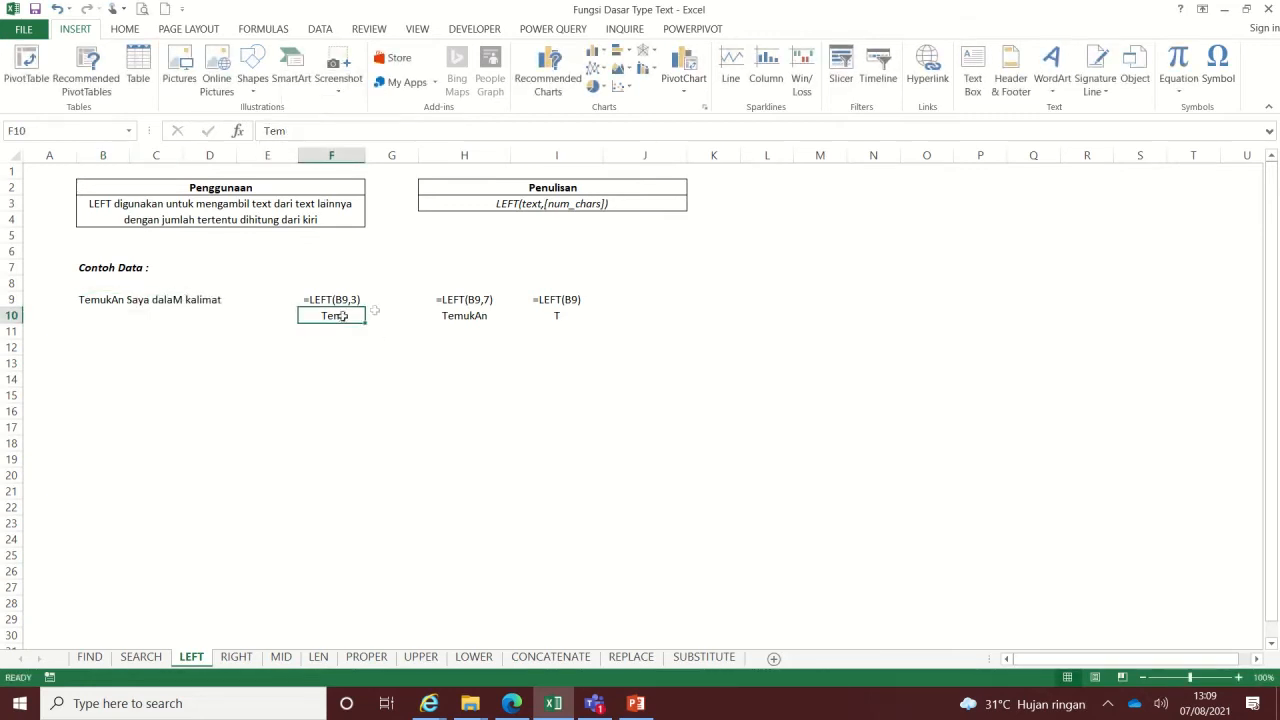
Examine the first seven characters of B9 for the LEFT example in H9, and view the example without a character count in I9.
{"action": "left_click", "coordinate": [449, 300]}
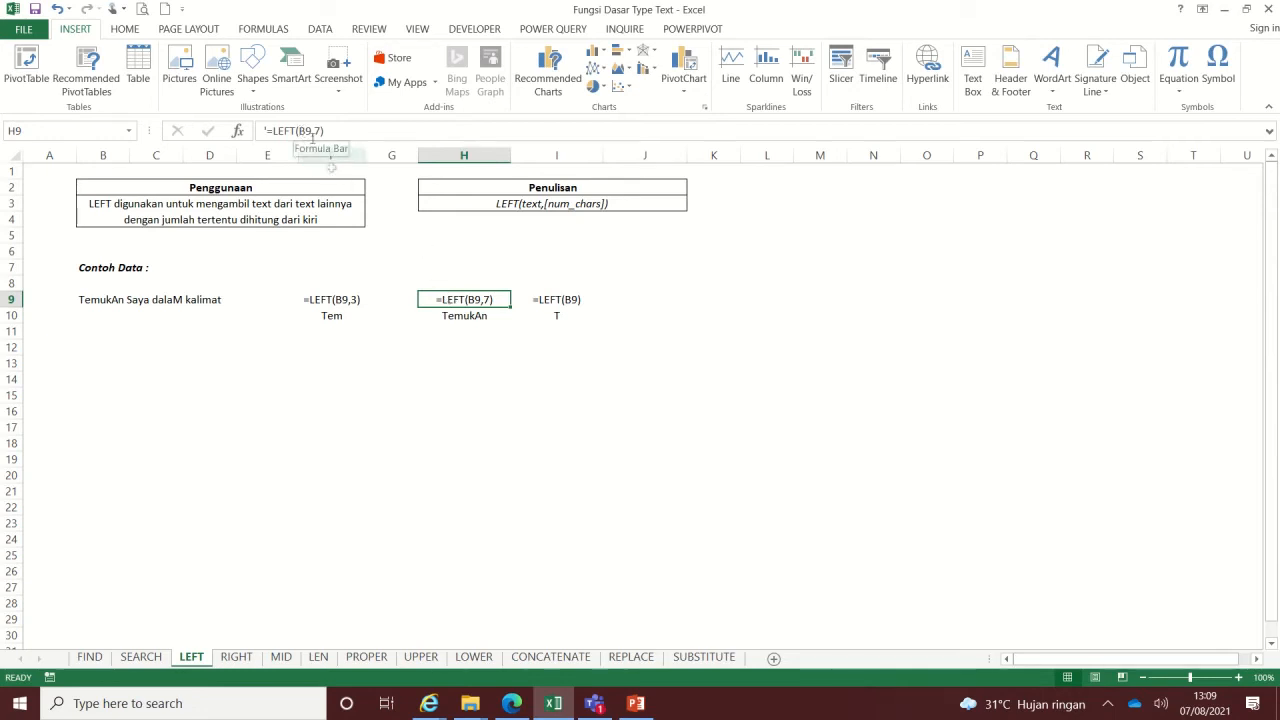
{"action": "left_click", "coordinate": [95, 298]}
{"action": "left_click", "coordinate": [274, 133]}
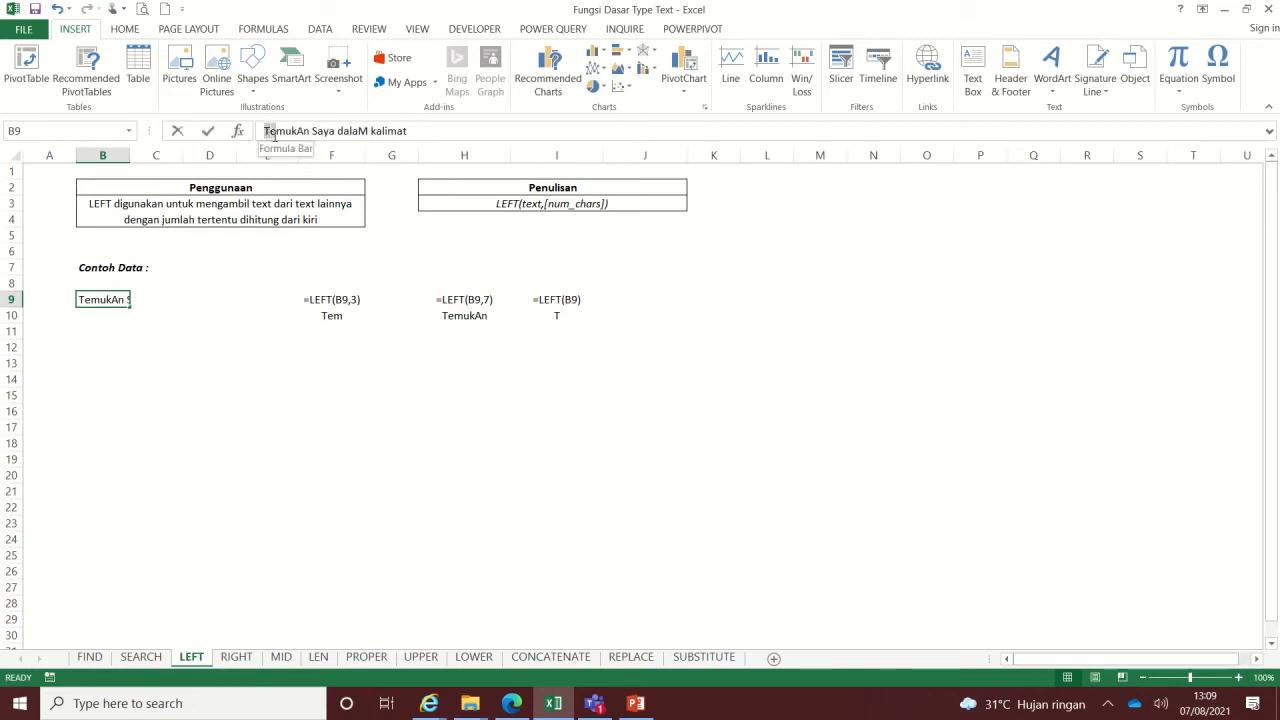
{"action": "left_click_drag", "start_coordinate": [278, 137], "coordinate": [308, 133]}
{"action": "key", "text": "Escape"}
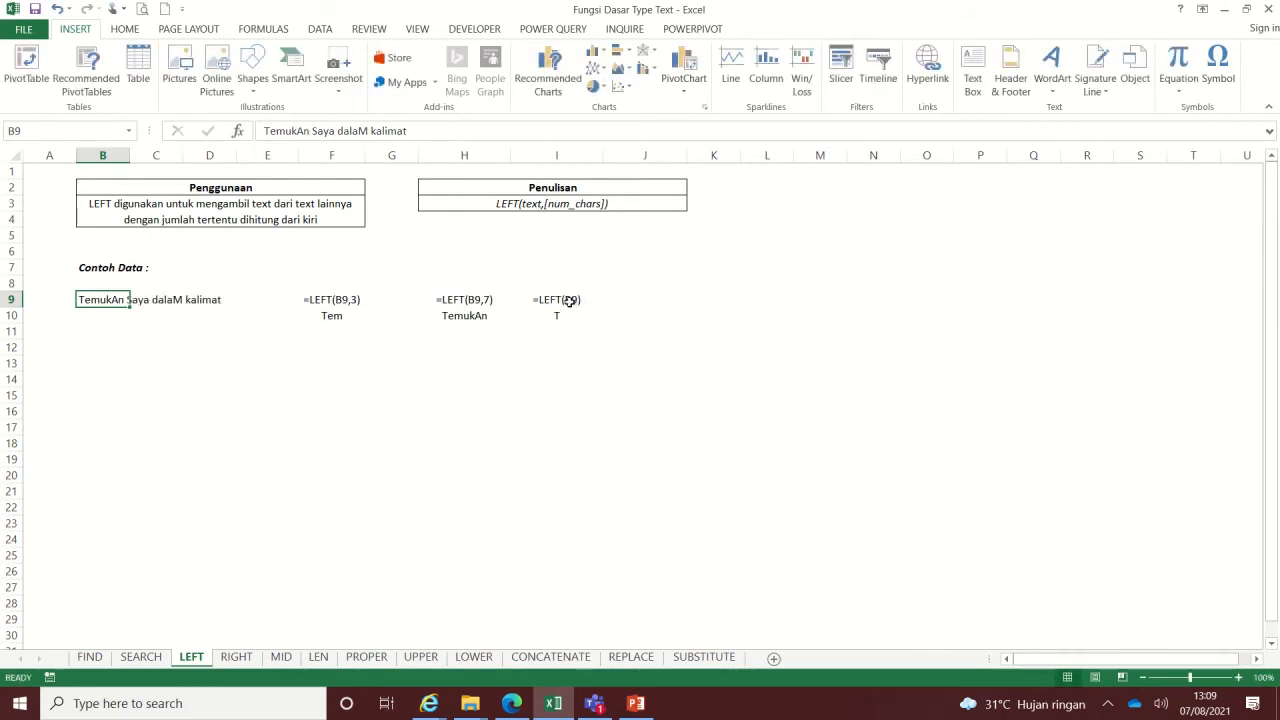
{"action": "left_click", "coordinate": [569, 300]}
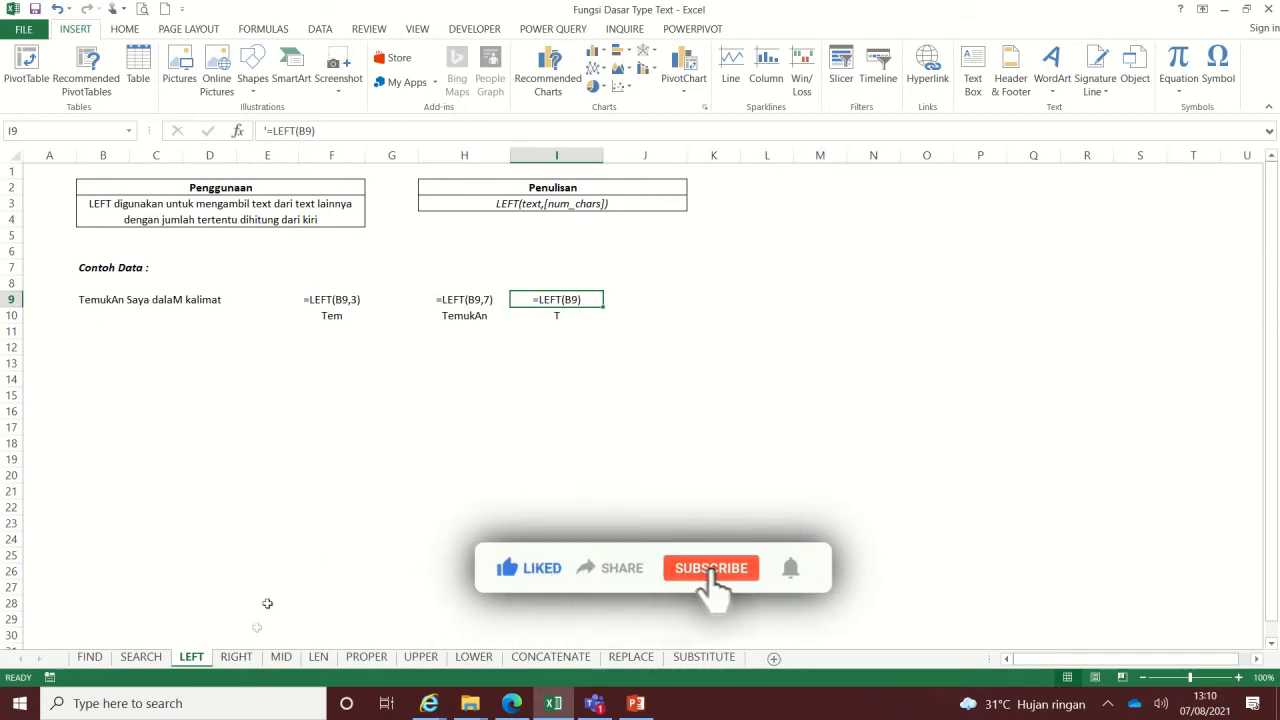
On the RIGHT sheet, correct the syntax text in H3 to RIGHT(text,[num_chars]).
{"action": "left_click", "coordinate": [240, 658]}
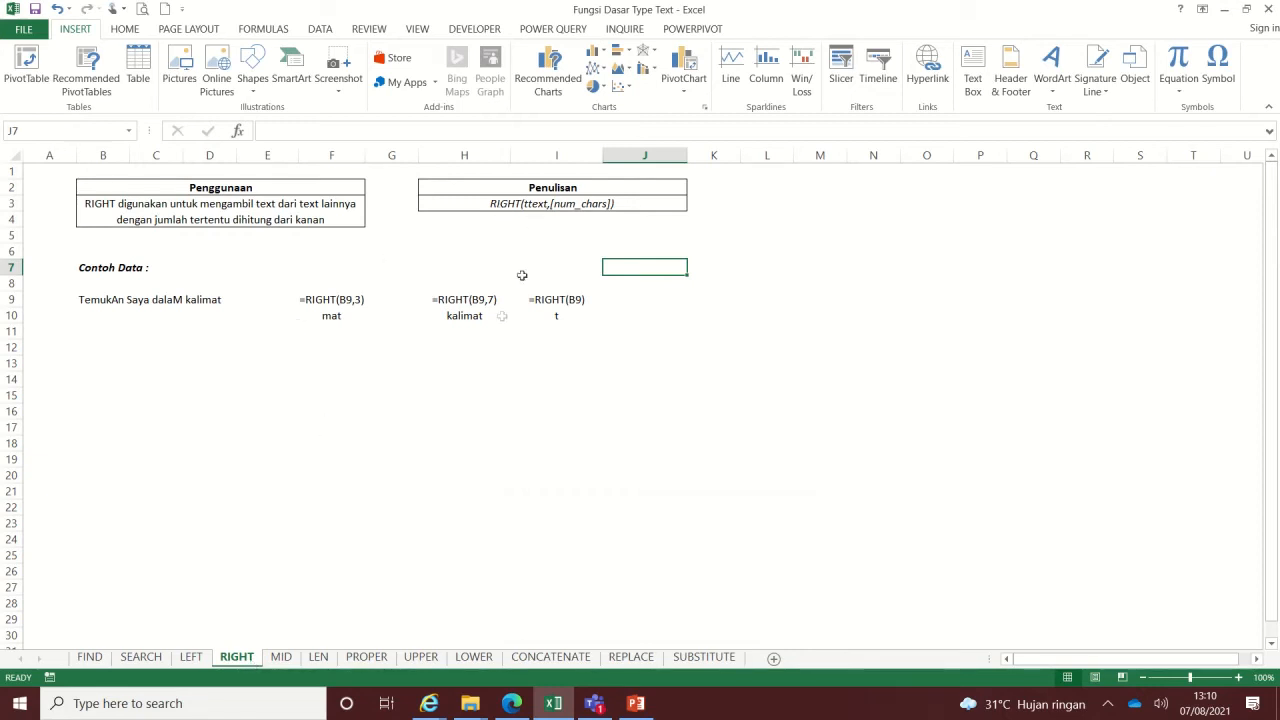
{"action": "left_click", "coordinate": [530, 205]}
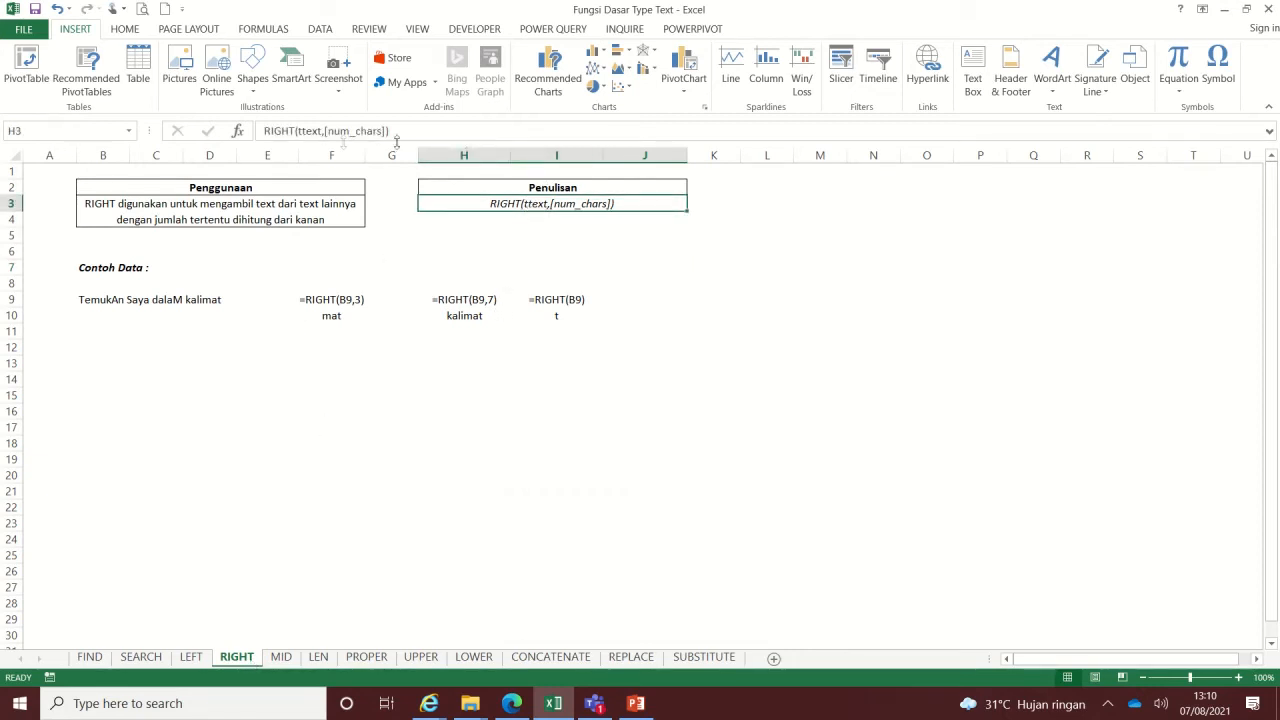
{"action": "left_click", "coordinate": [191, 657]}
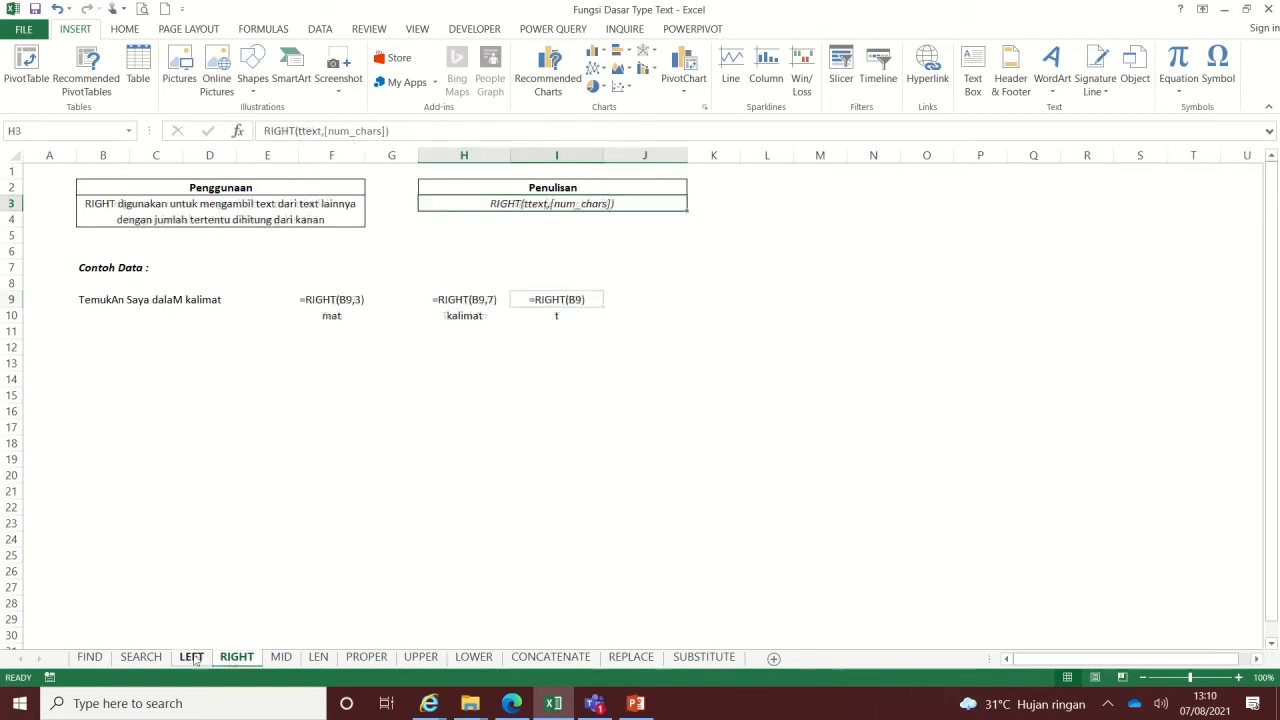
{"action": "left_click", "coordinate": [237, 657]}
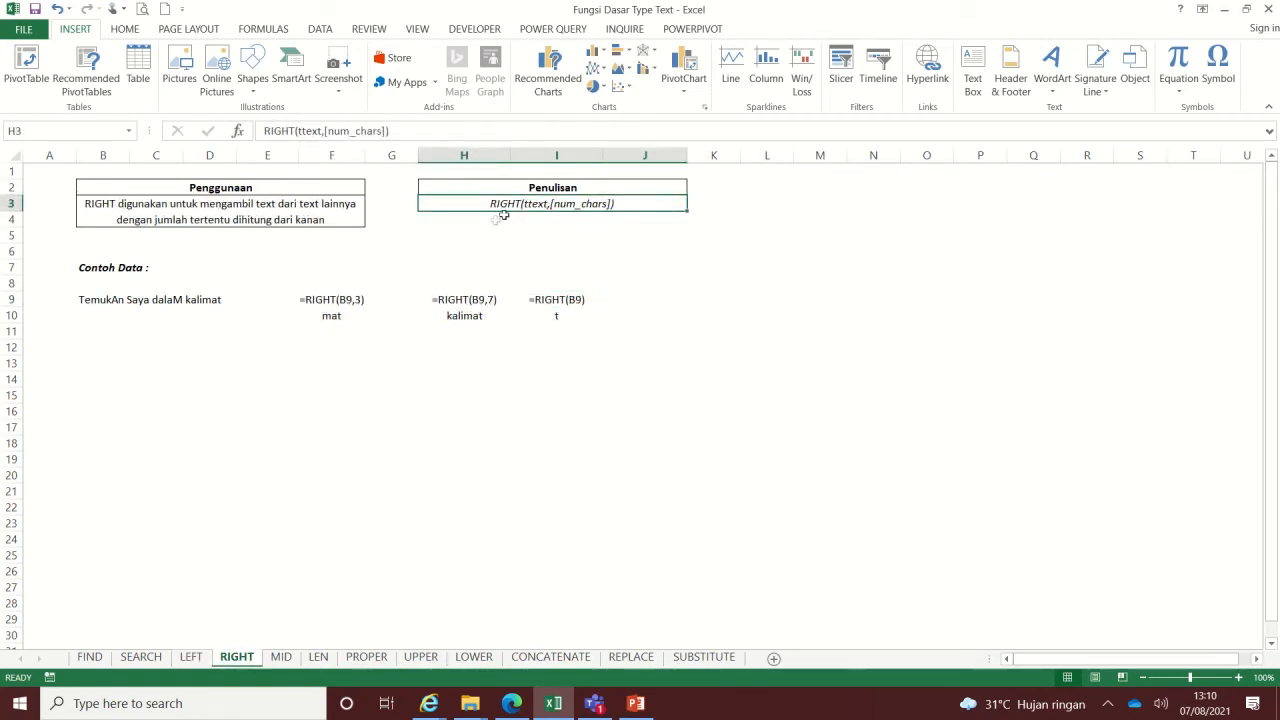
{"action": "left_click", "coordinate": [318, 131]}
{"action": "key", "text": "BackSpace"}
{"action": "key", "text": "Return"}
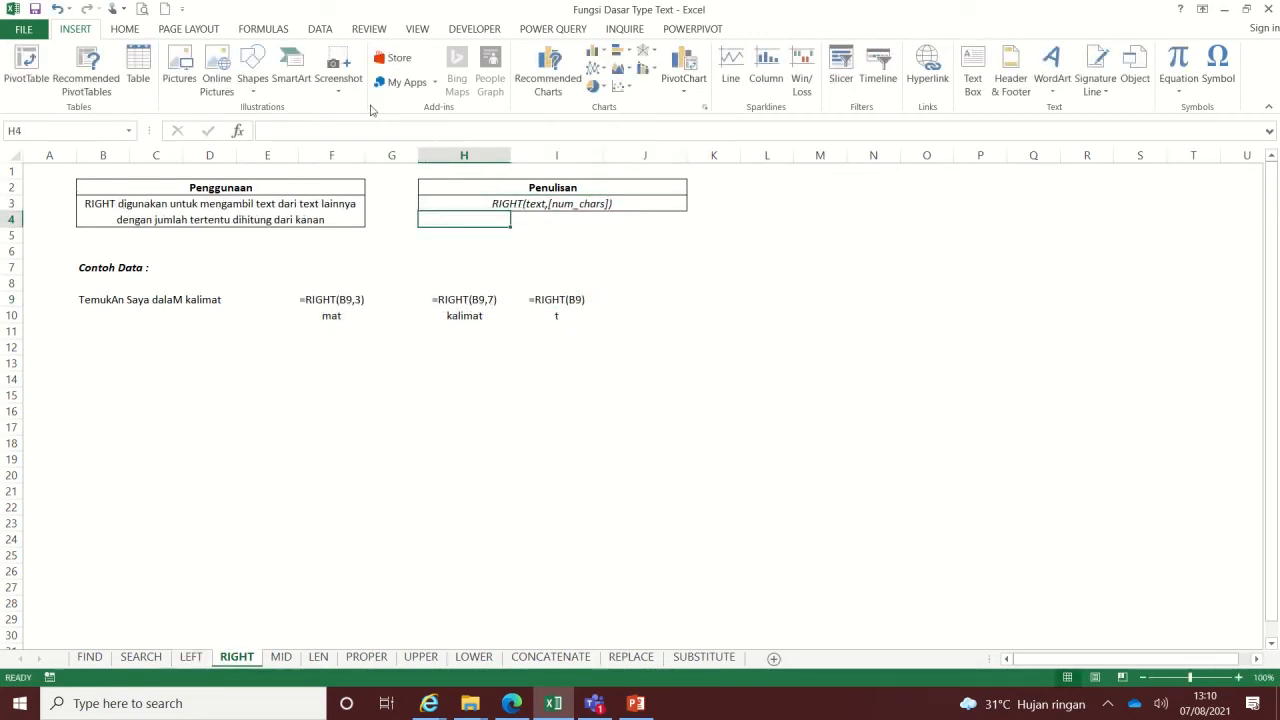
Examine the optional num_chars argument in the RIGHT syntax in H3.
{"action": "left_click", "coordinate": [517, 204]}
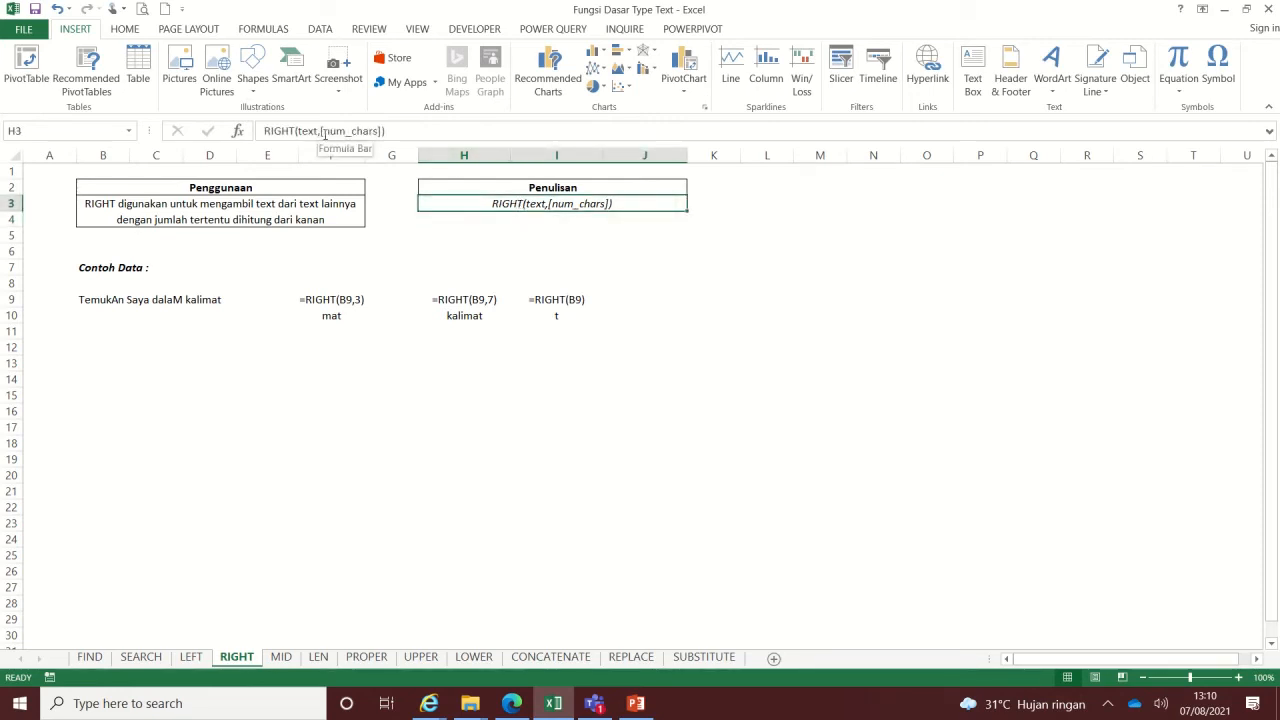
{"action": "left_click_drag", "start_coordinate": [324, 133], "coordinate": [378, 133]}
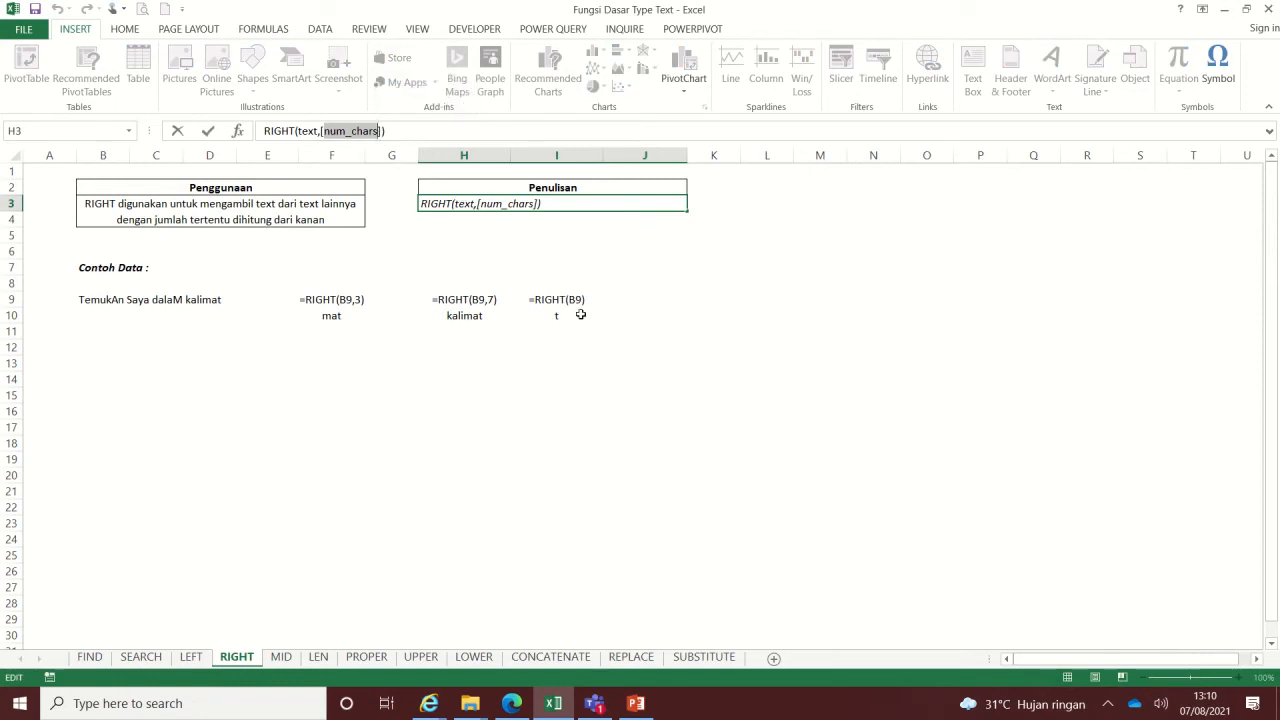
{"action": "key", "text": "Escape"}
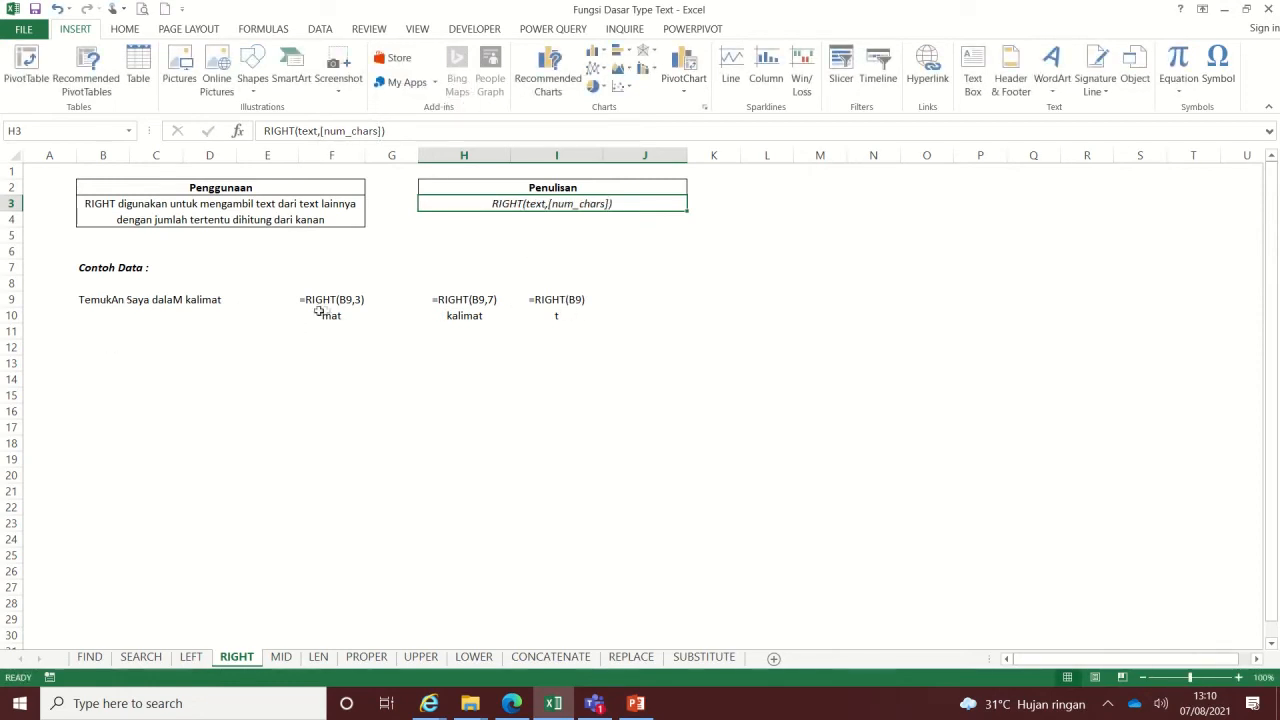
Examine the last three characters of the sample text in B9 for the RIGHT example in F9.
{"action": "left_click", "coordinate": [99, 301]}
{"action": "left_click", "coordinate": [406, 131]}
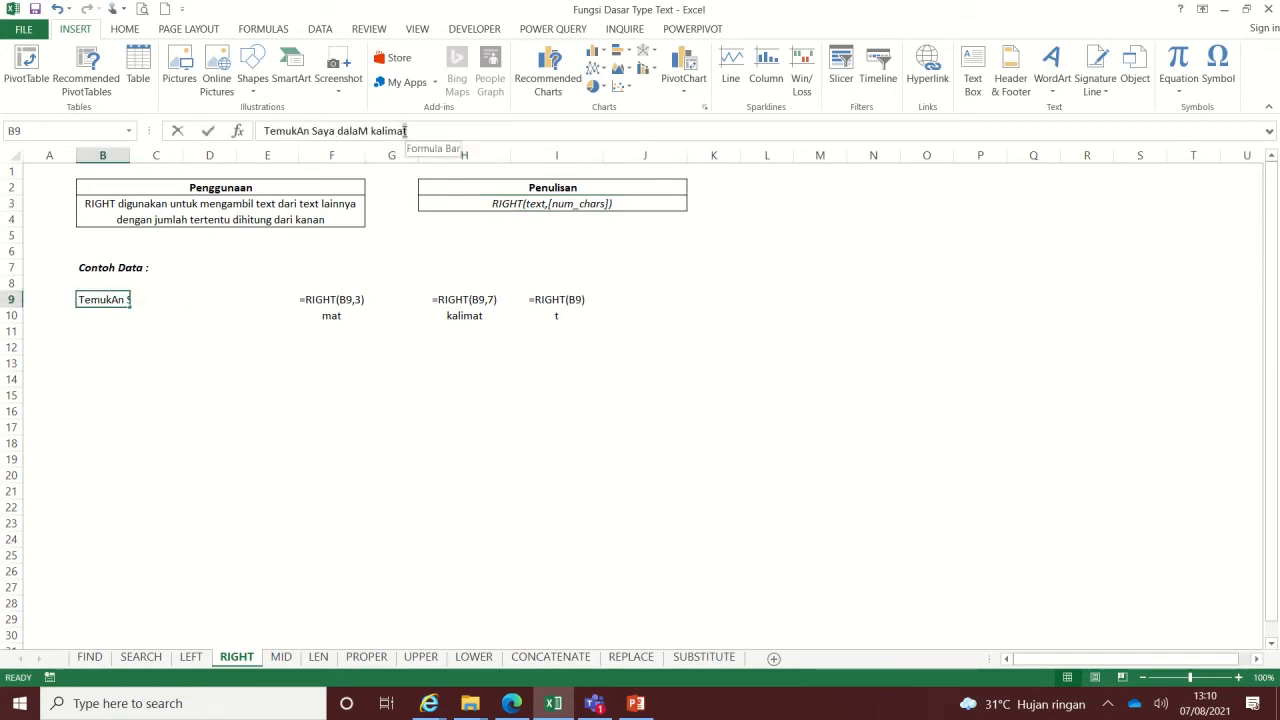
{"action": "left_click_drag", "start_coordinate": [405, 131], "coordinate": [388, 131]}
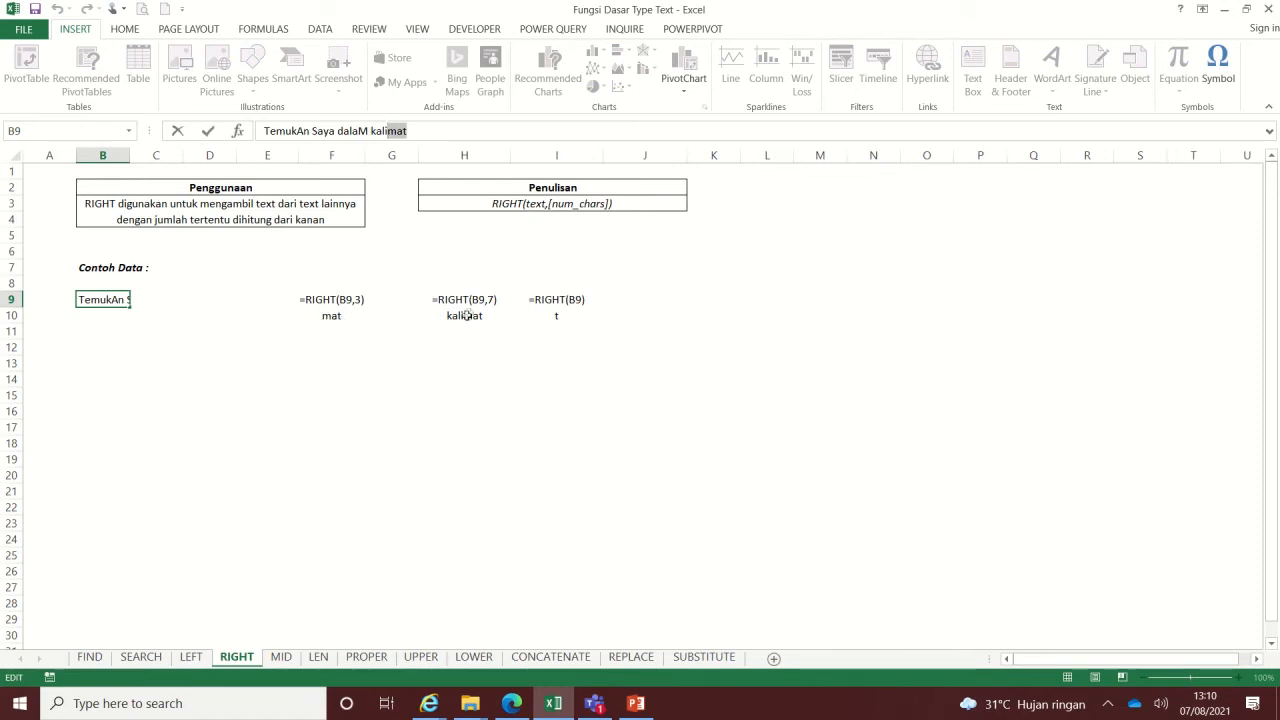
{"action": "key", "text": "Escape"}
Examine the last seven characters and the final character of B9 for the RIGHT examples in H9 and I9.
{"action": "left_click", "coordinate": [401, 131]}
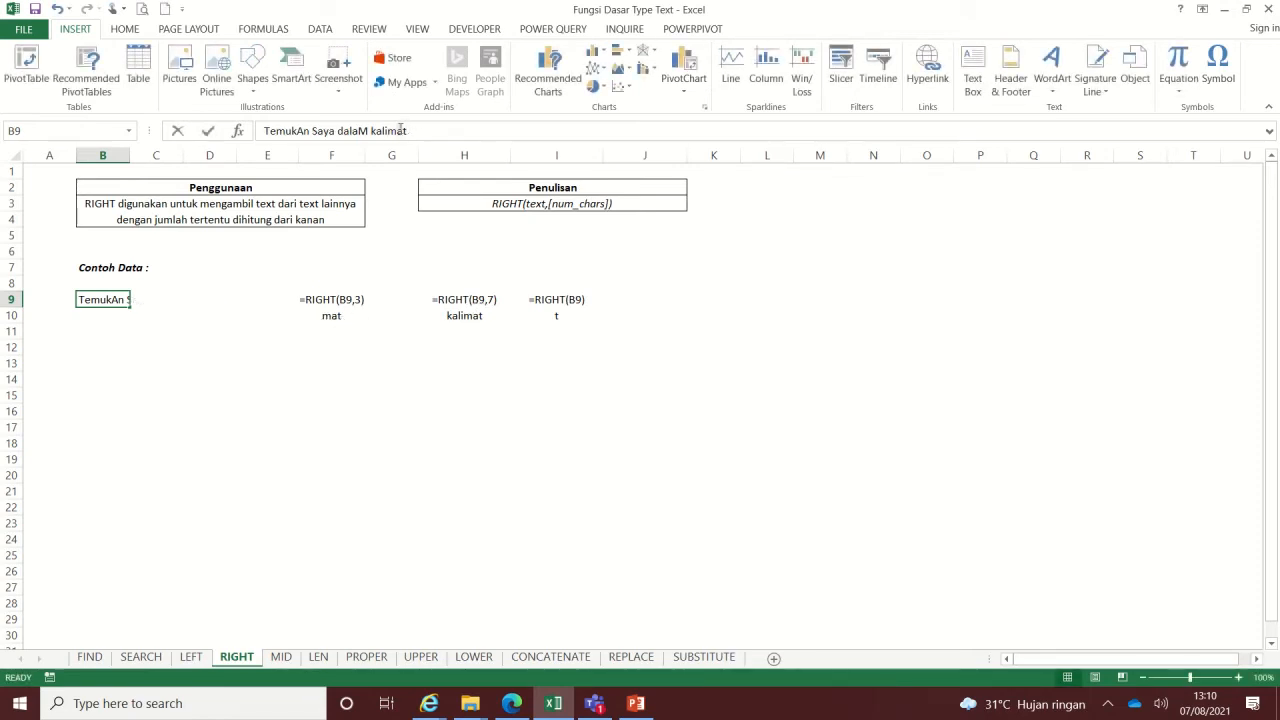
{"action": "left_click_drag", "start_coordinate": [404, 131], "coordinate": [379, 128]}
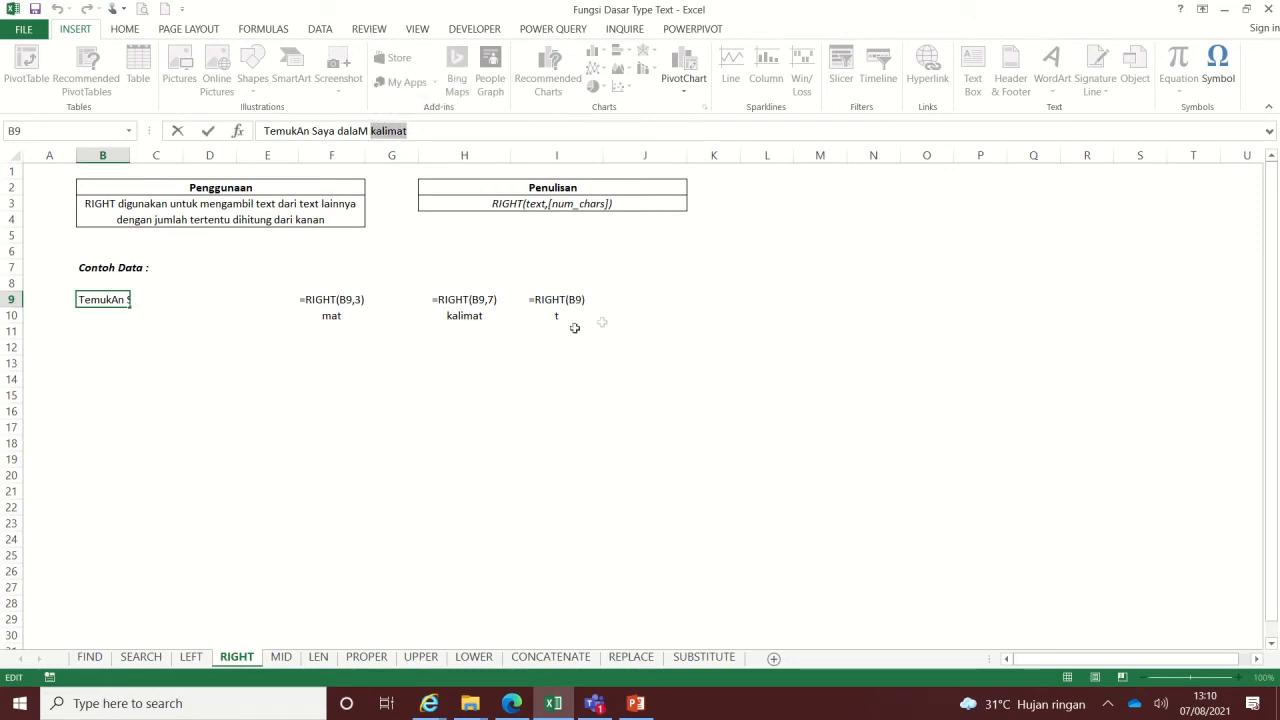
{"action": "key", "text": "Escape"}
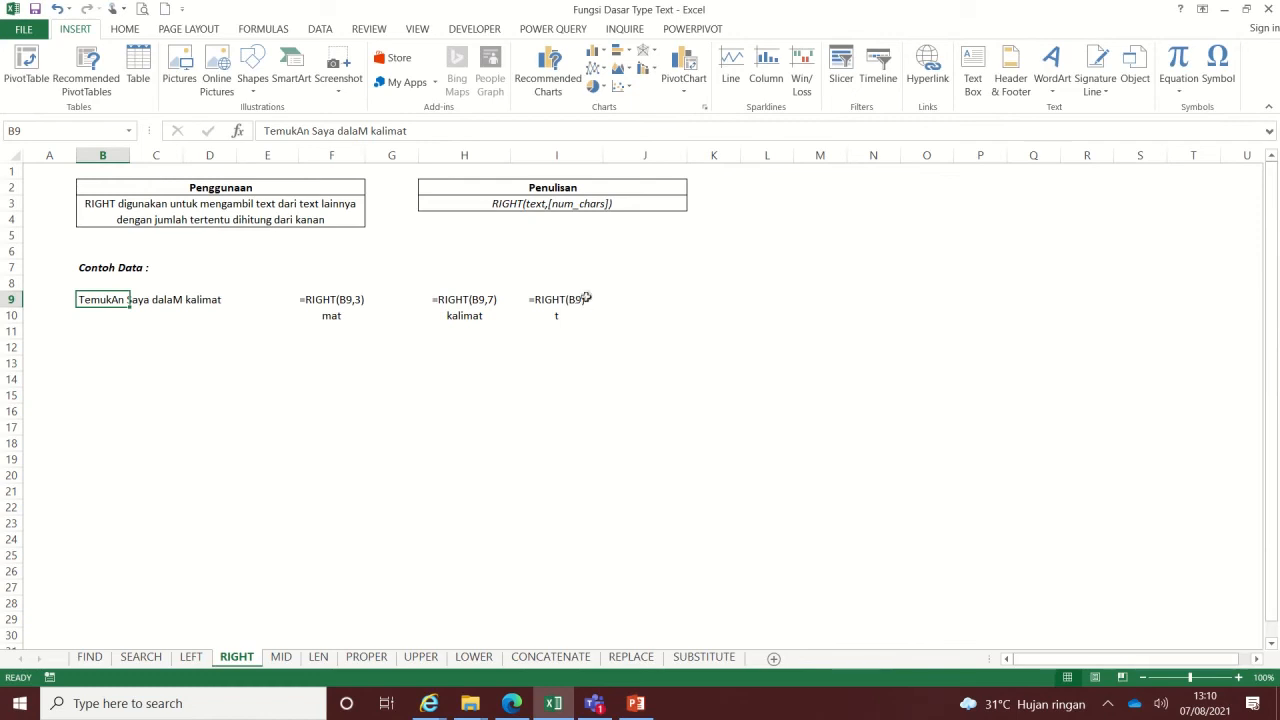
{"action": "left_click", "coordinate": [407, 131]}
{"action": "left_click", "coordinate": [557, 315]}
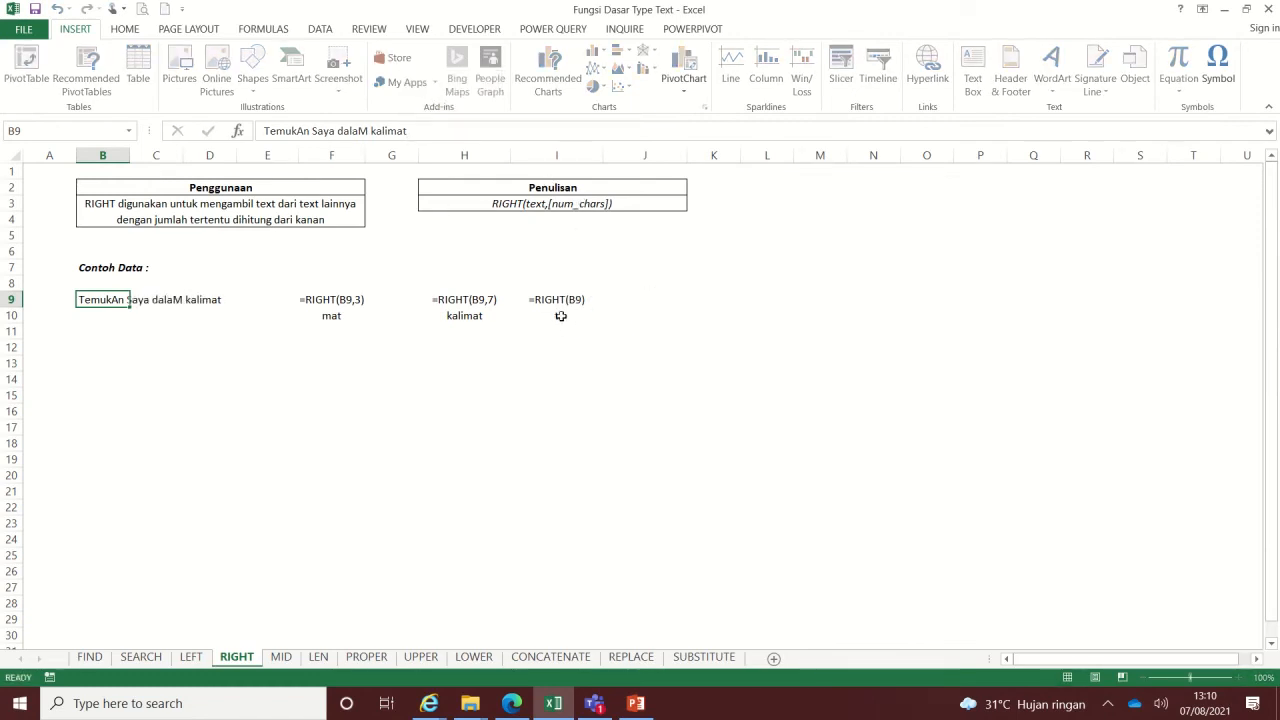
{"action": "left_click", "coordinate": [585, 343]}
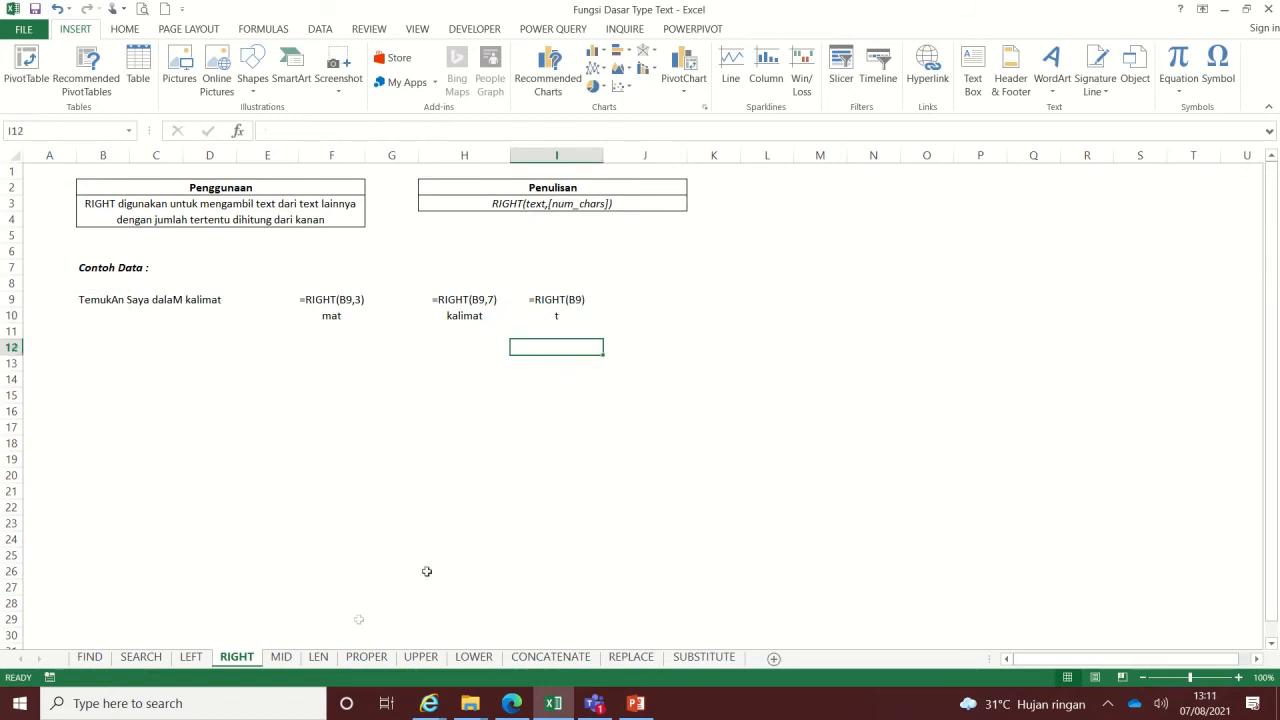
On the MID sheet, examine the start_num and num_chars arguments of the syntax in H3 and the matching example formula in F9.
{"action": "left_click", "coordinate": [281, 657]}
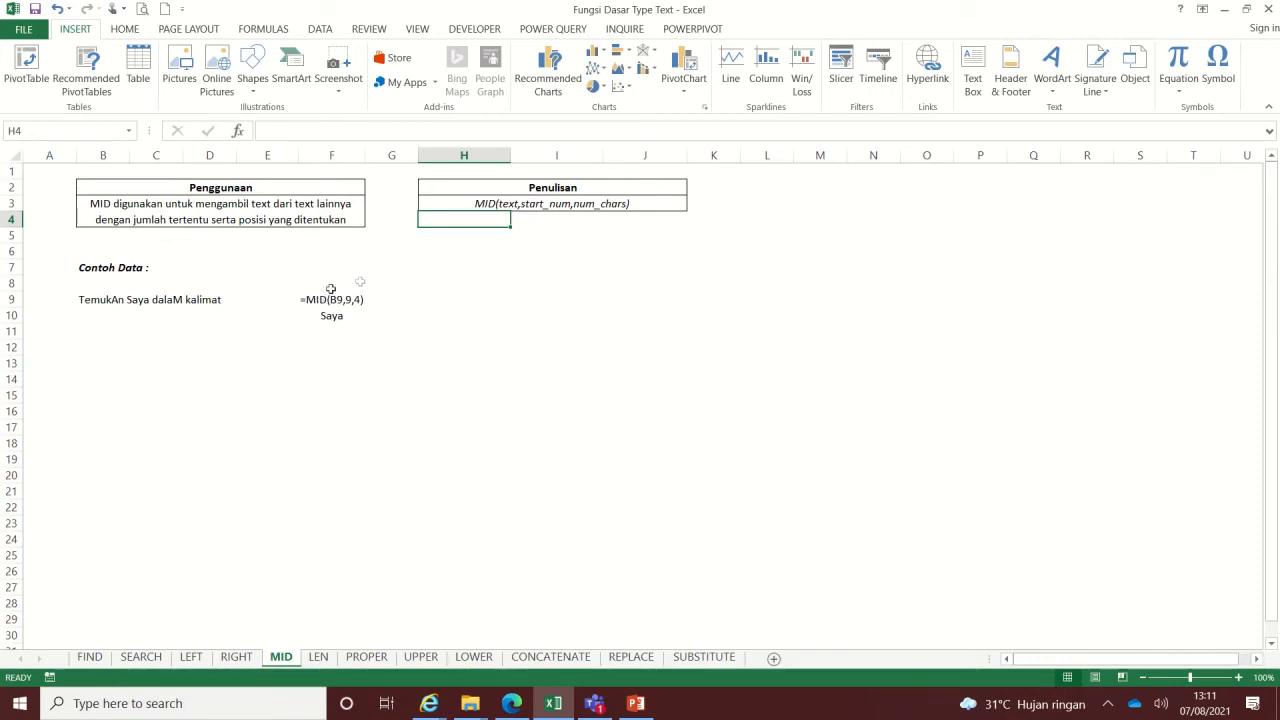
{"action": "left_click", "coordinate": [484, 203]}
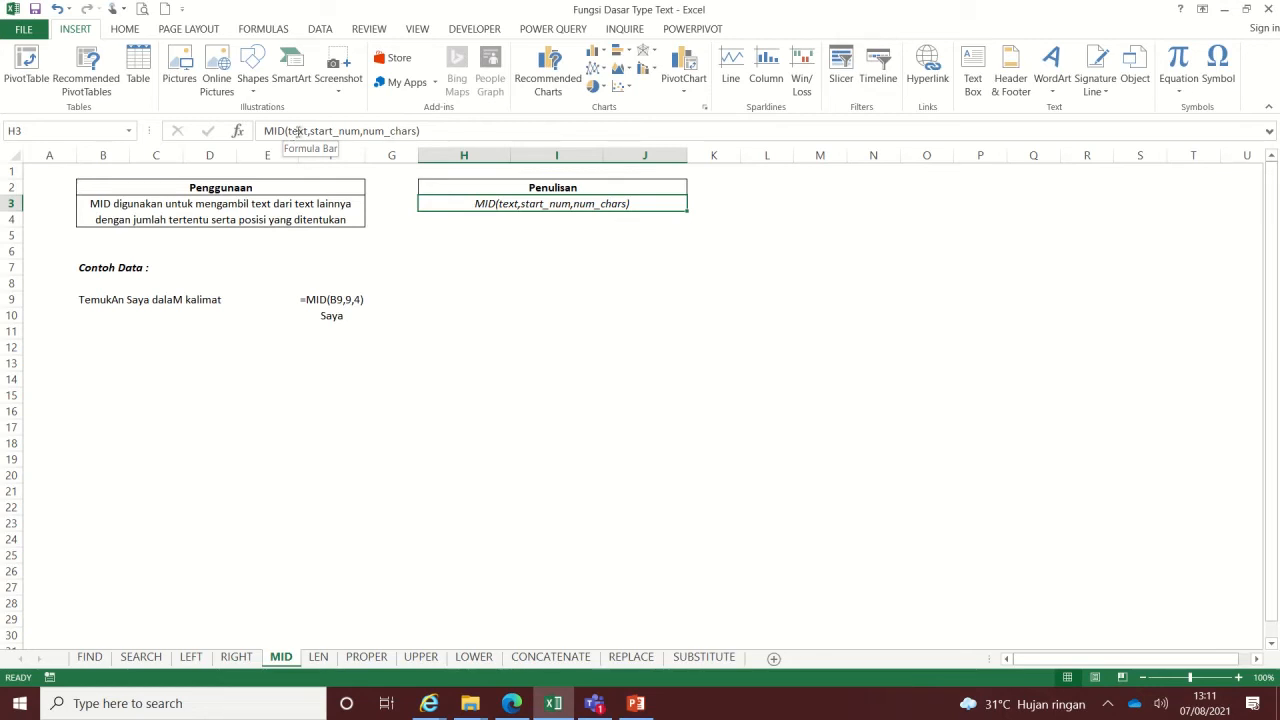
{"action": "left_click_drag", "start_coordinate": [310, 131], "coordinate": [364, 134]}
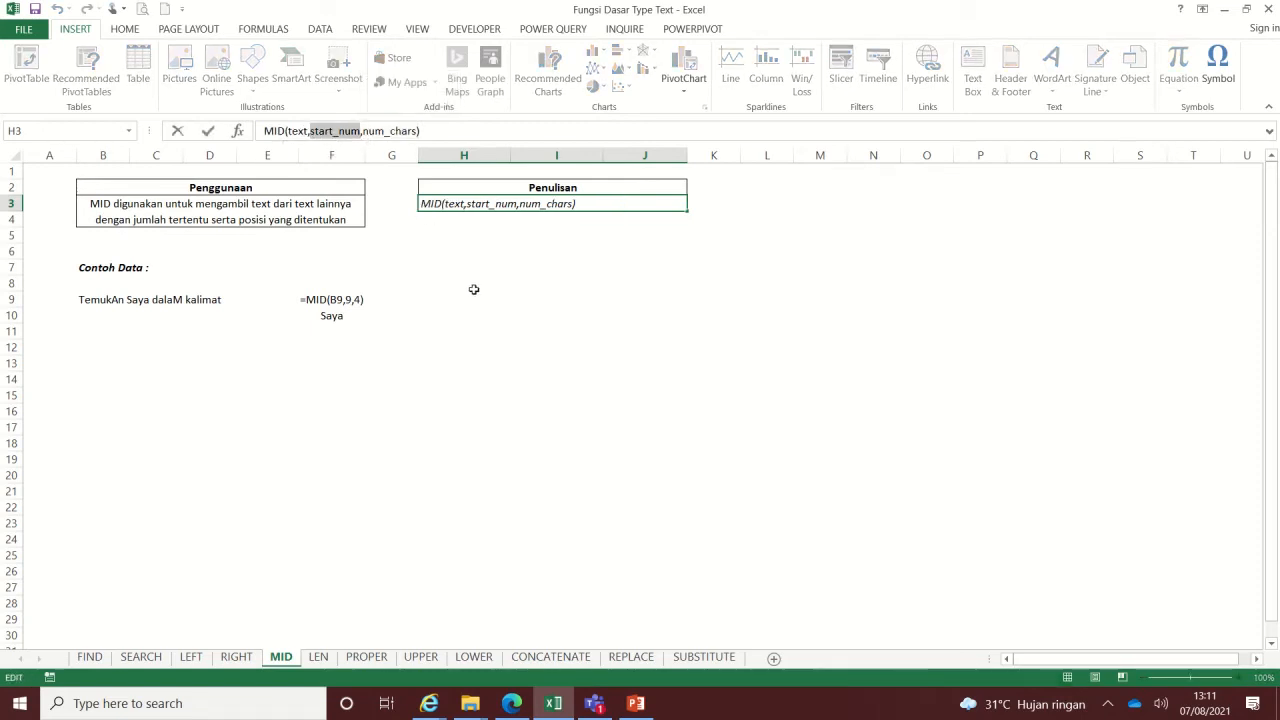
{"action": "left_click_drag", "start_coordinate": [363, 131], "coordinate": [419, 132]}
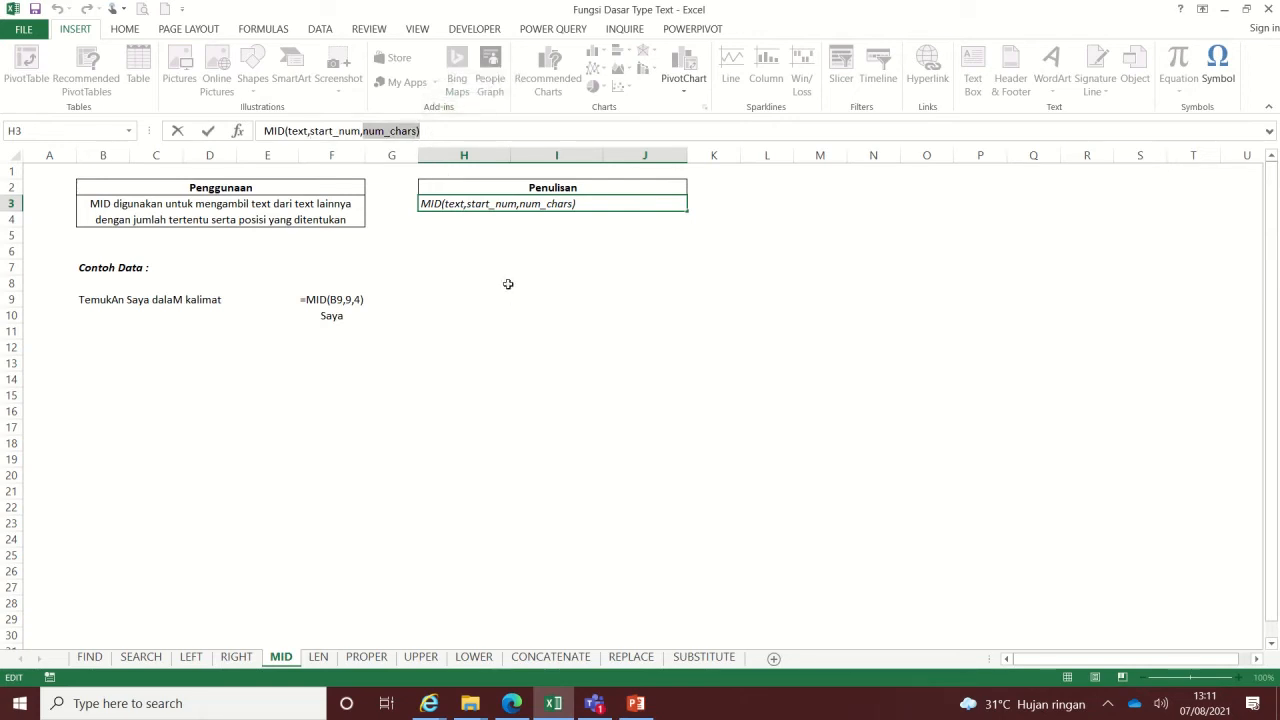
{"action": "key", "text": "Escape"}
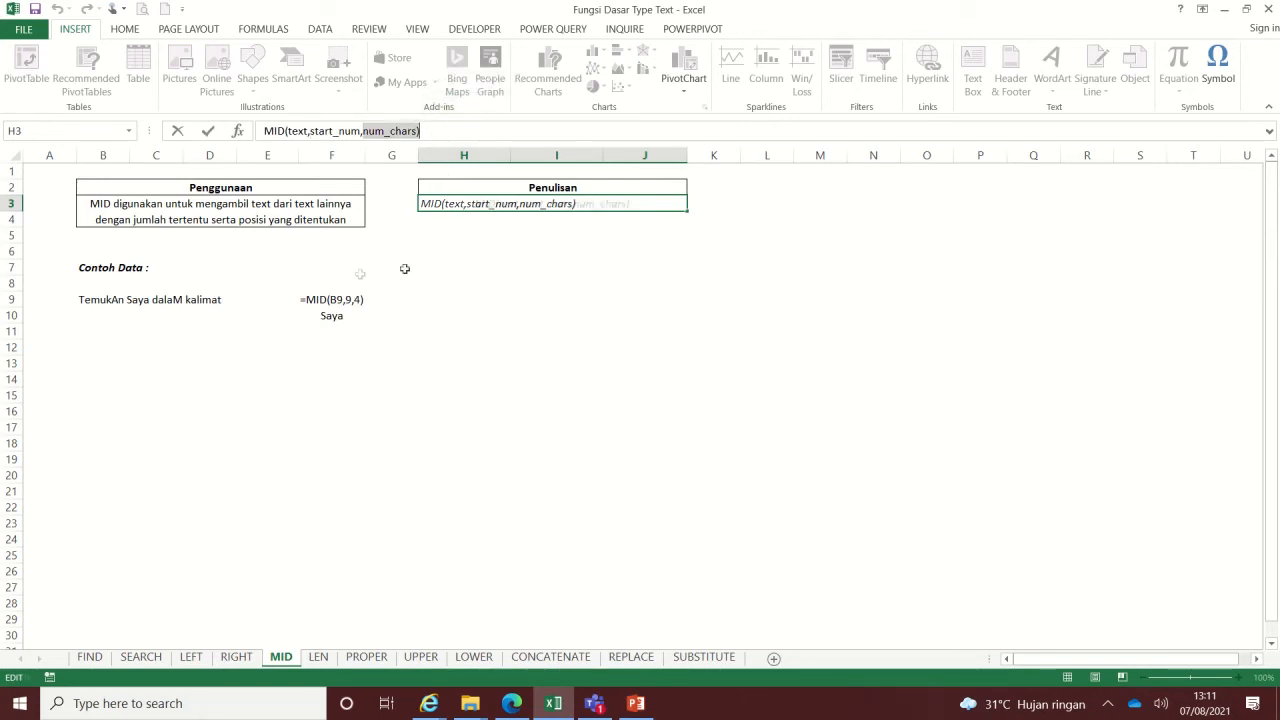
{"action": "left_click", "coordinate": [320, 301]}
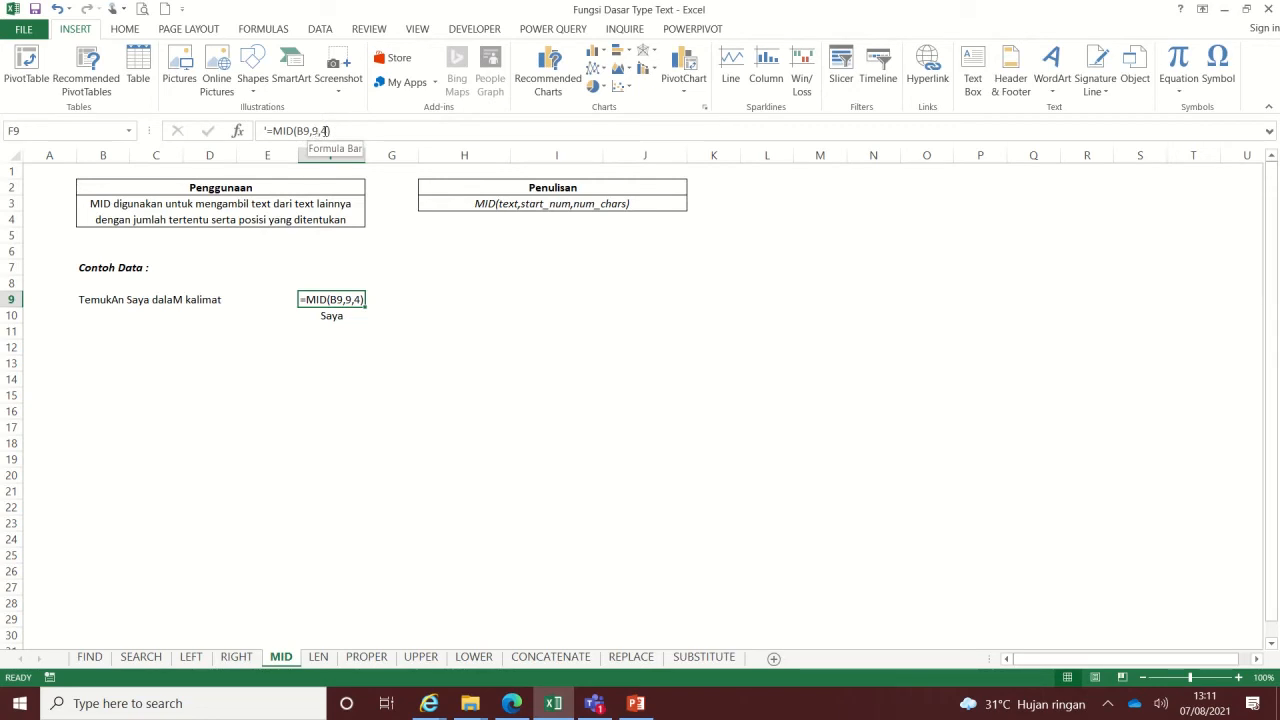
Examine the word "Saya" within the sample text in B9 and the matching MID example result in F10.
{"action": "left_click", "coordinate": [95, 308]}
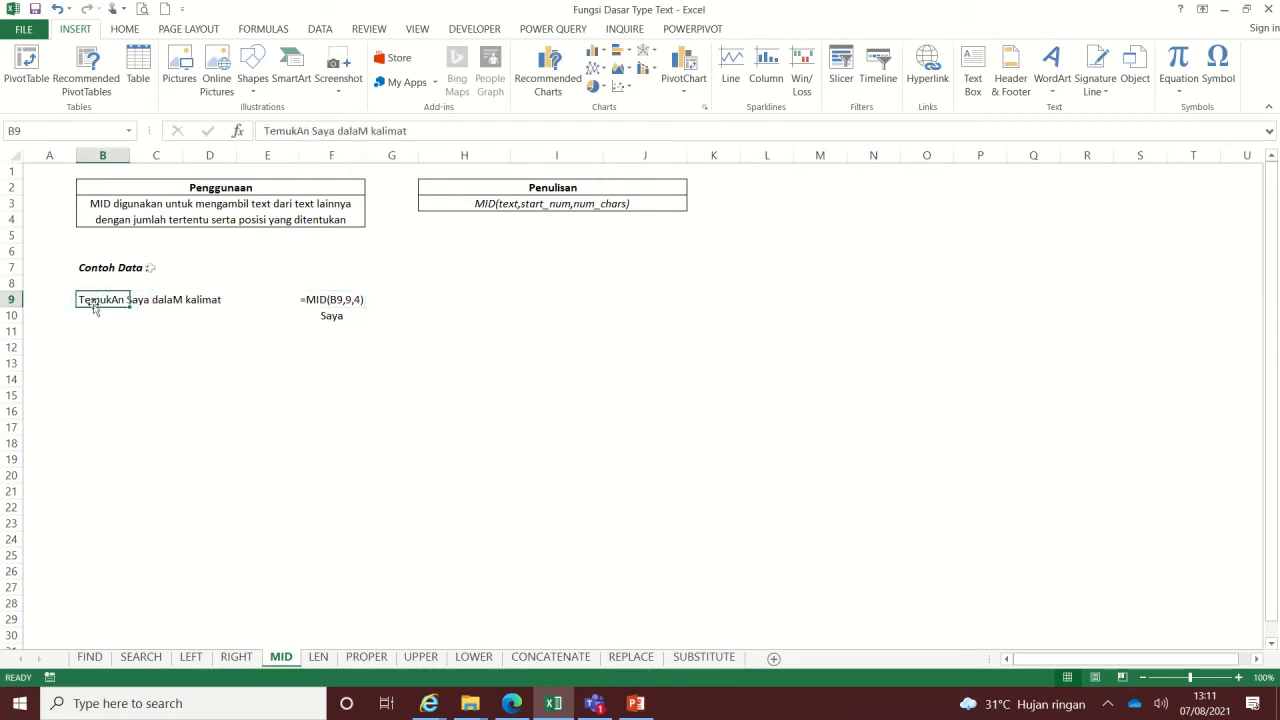
{"action": "left_click", "coordinate": [313, 131]}
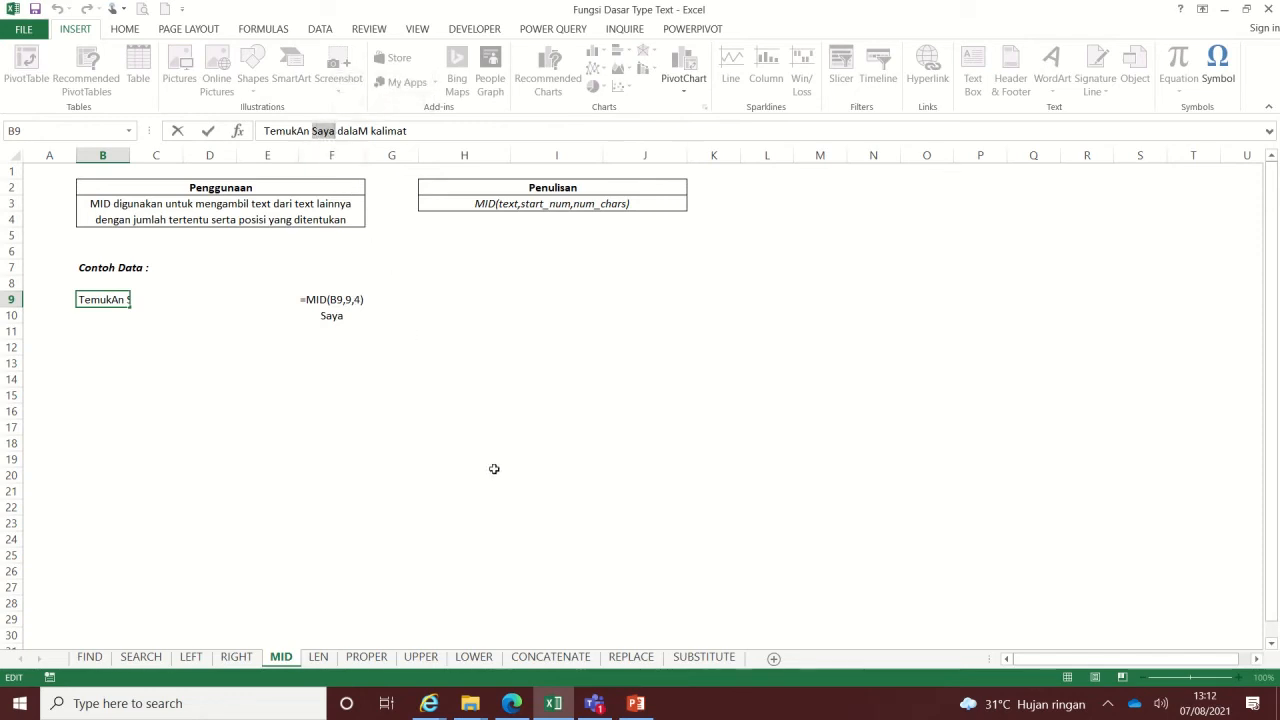
{"action": "key", "text": "Escape"}
{"action": "left_click", "coordinate": [332, 316]}
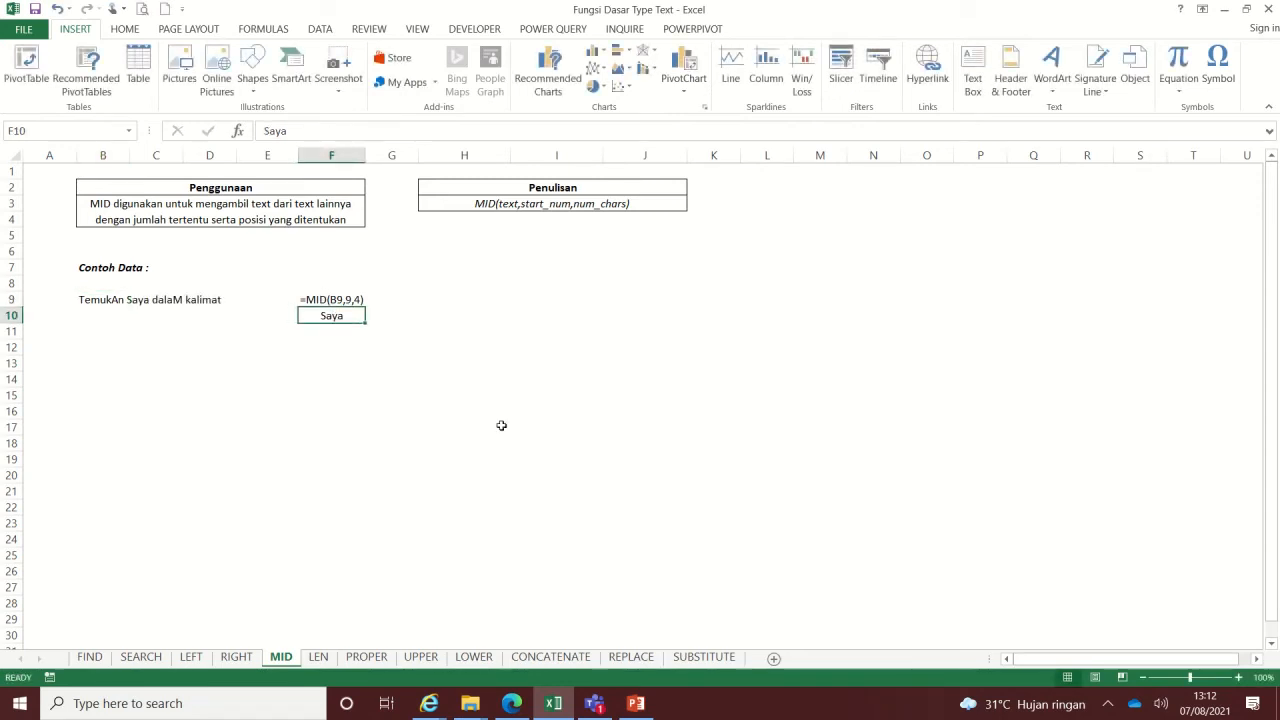
On the LEN sheet, enter the formula =LEN(B9) in F10 to count the characters of the sample text.
{"action": "left_click", "coordinate": [319, 657]}
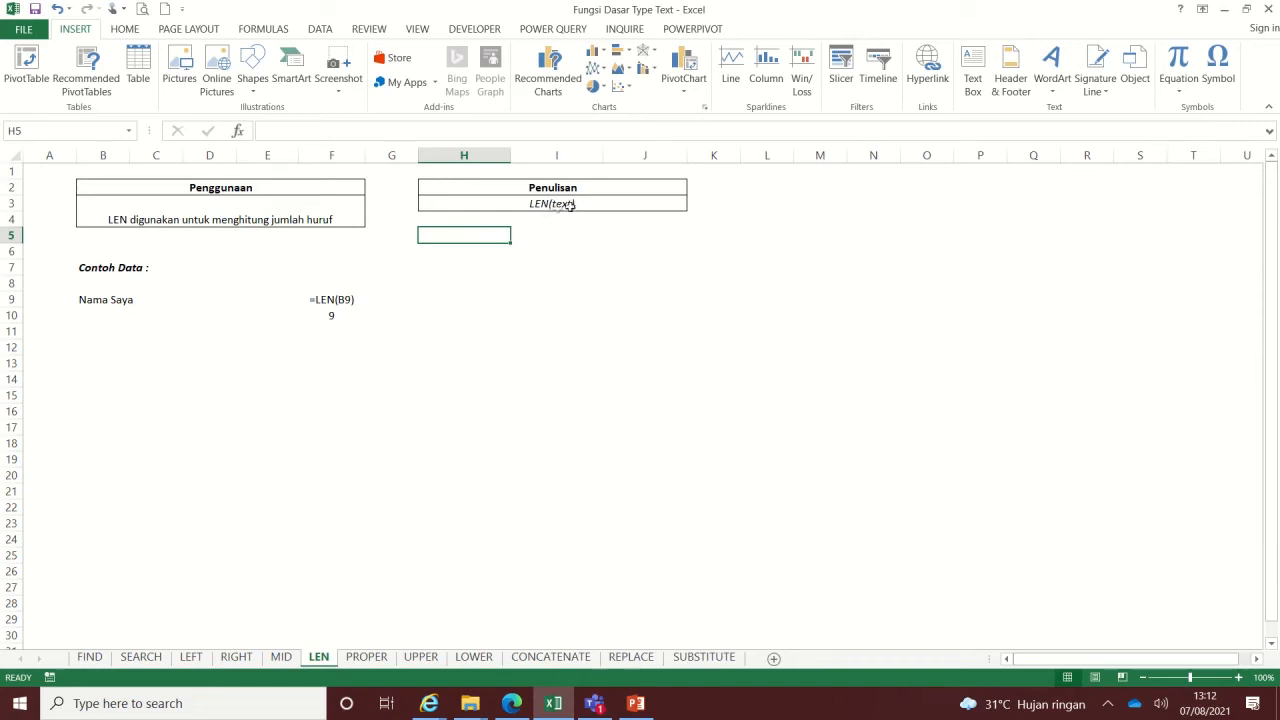
{"action": "left_click", "coordinate": [105, 300]}
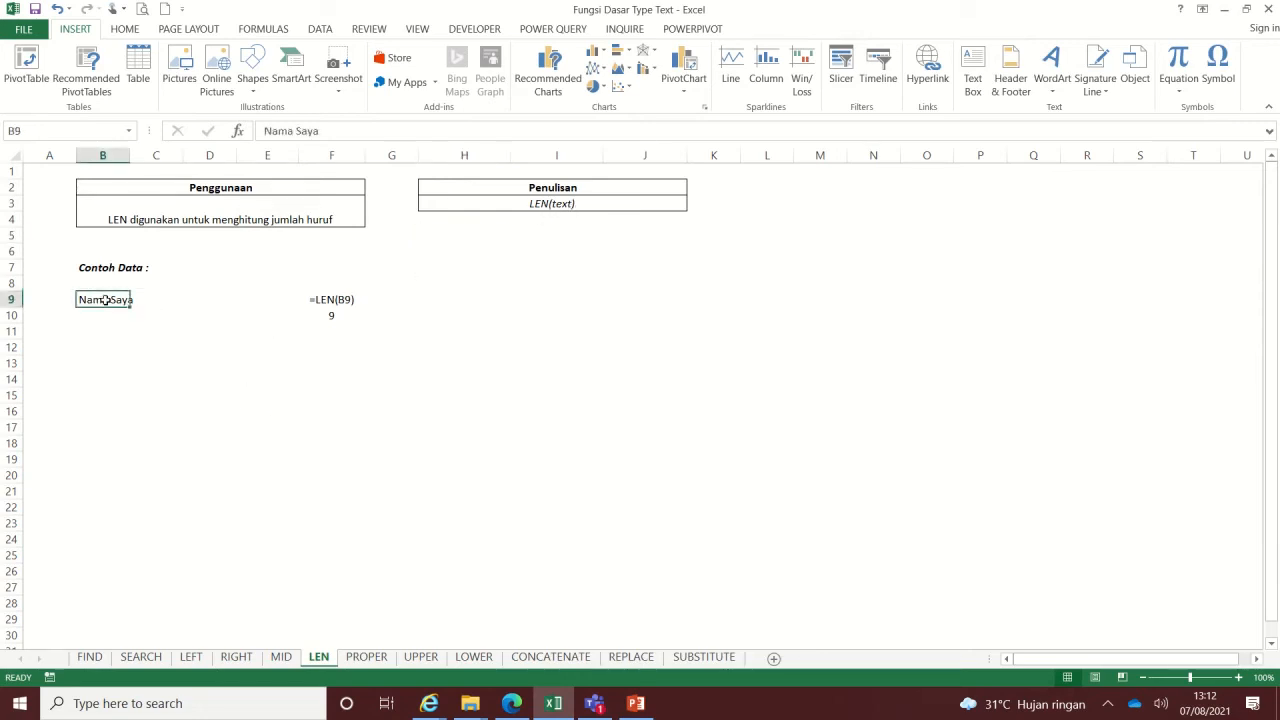
{"action": "left_click", "coordinate": [329, 315]}
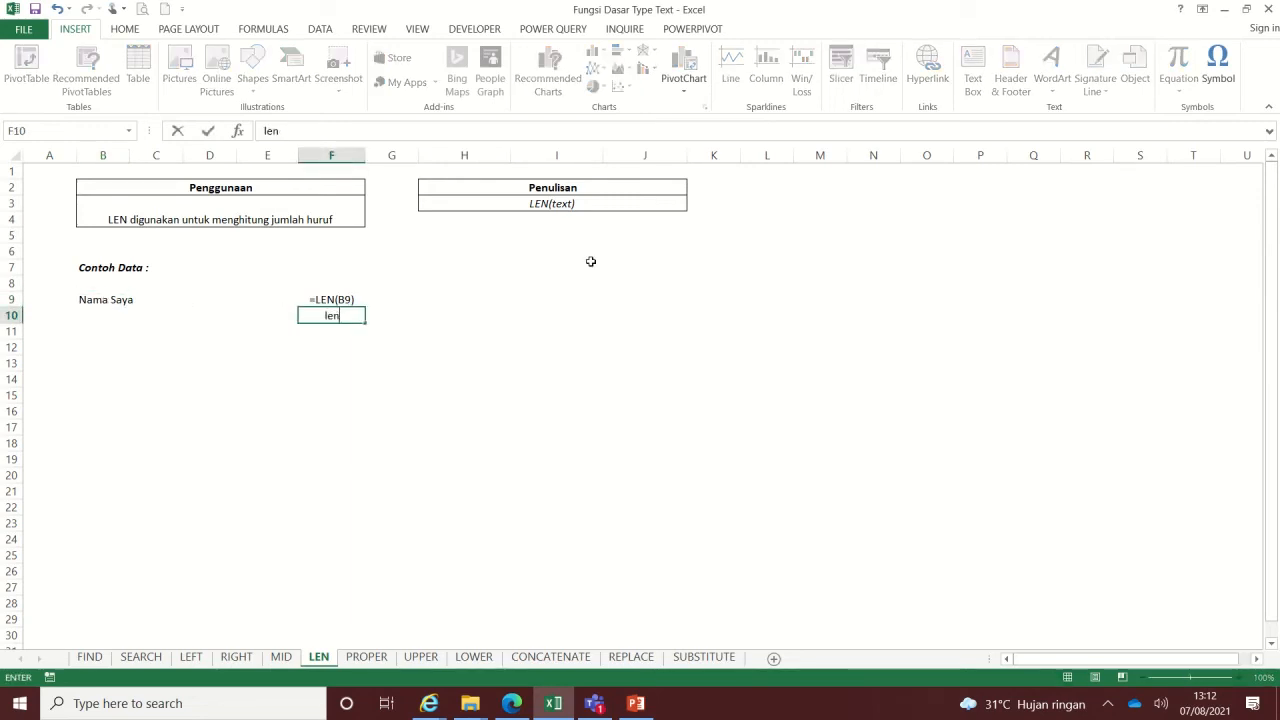
{"action": "key", "text": "BackSpace"}
{"action": "key", "text": "BackSpace"}
{"action": "type", "text": "=len("}
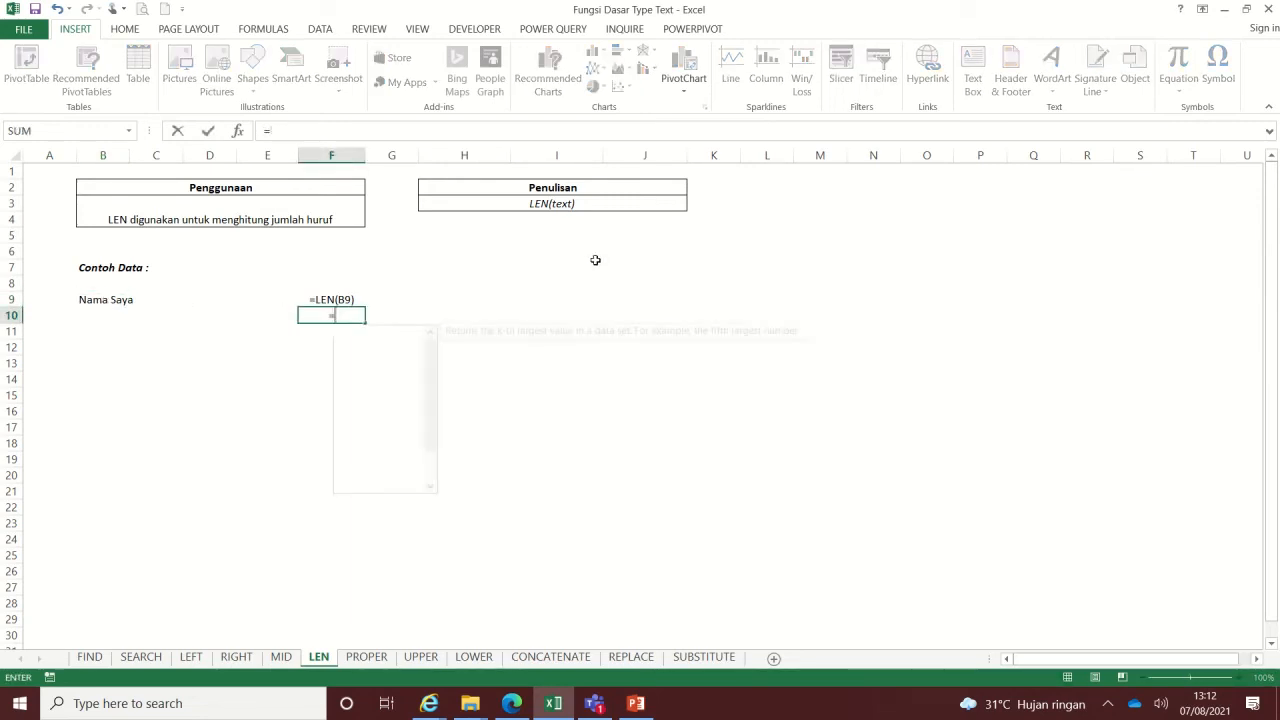
{"action": "left_click", "coordinate": [112, 300]}
{"action": "type", "text": ")"}
{"action": "key", "text": "Return"}
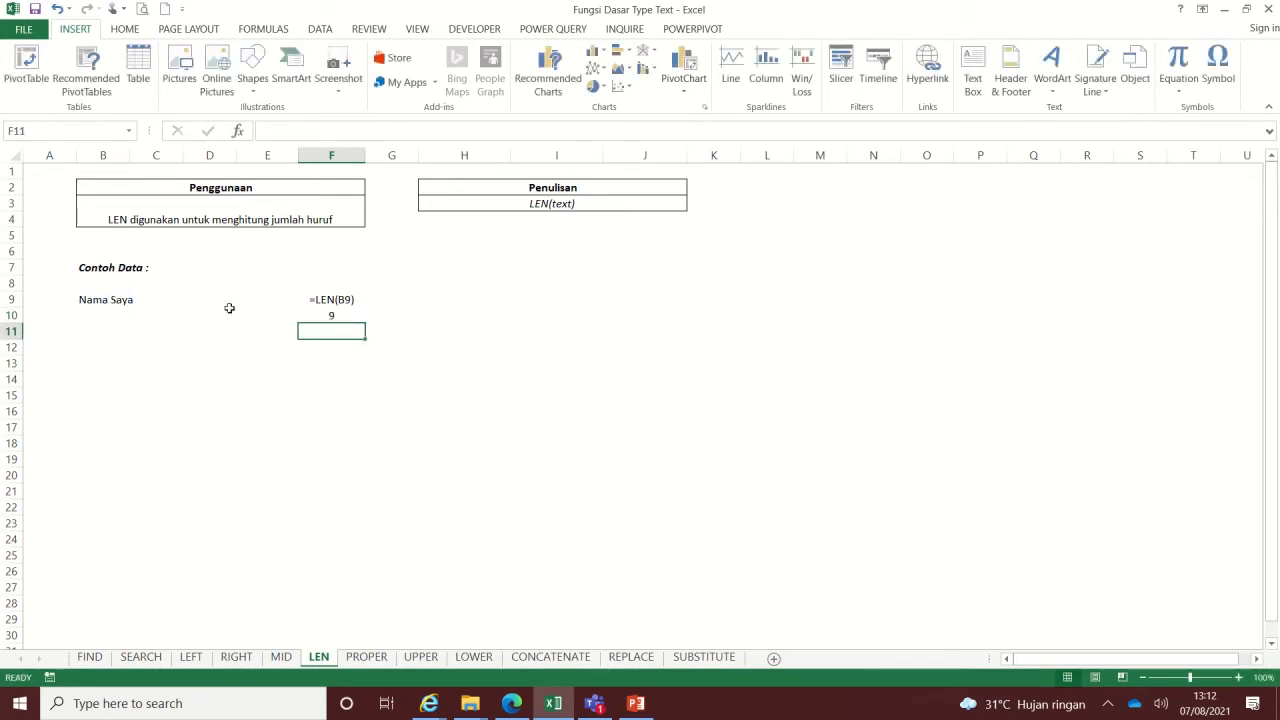
Examine all the characters of the sample text in B9 on the LEN sheet, including the space.
{"action": "left_click", "coordinate": [99, 302]}
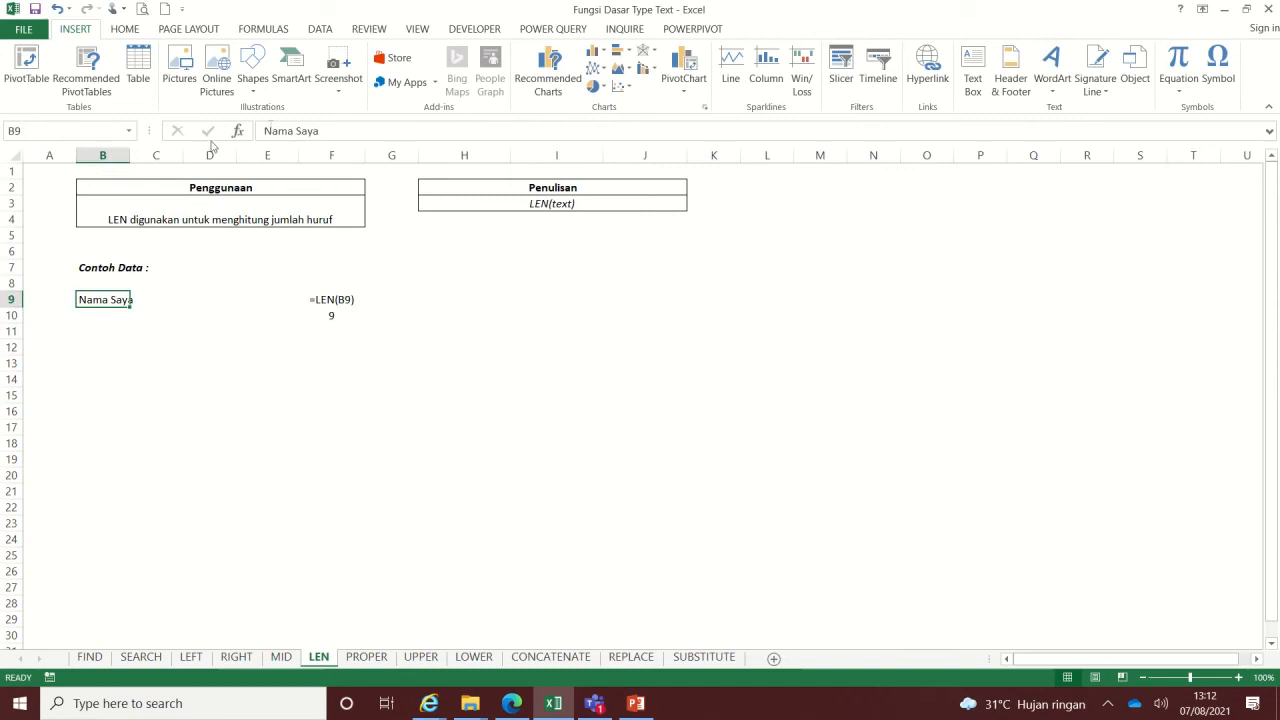
{"action": "left_click", "coordinate": [266, 133]}
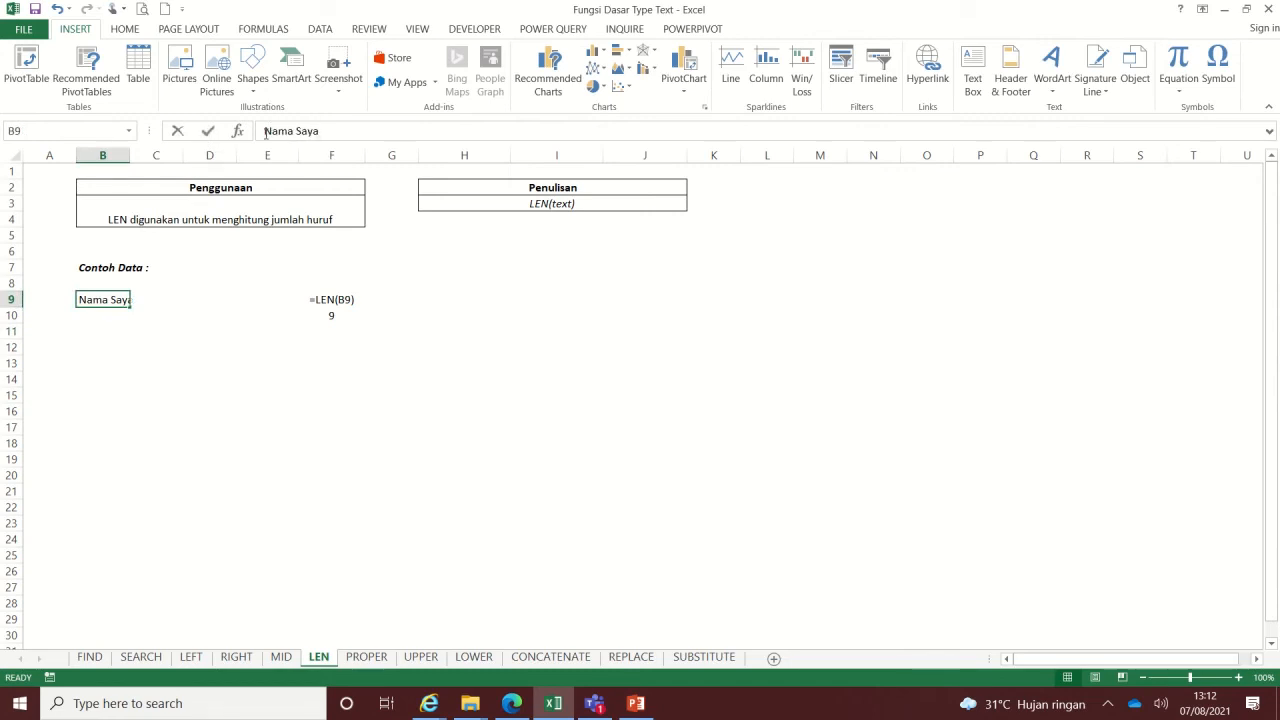
{"action": "left_click_drag", "start_coordinate": [268, 131], "coordinate": [310, 132]}
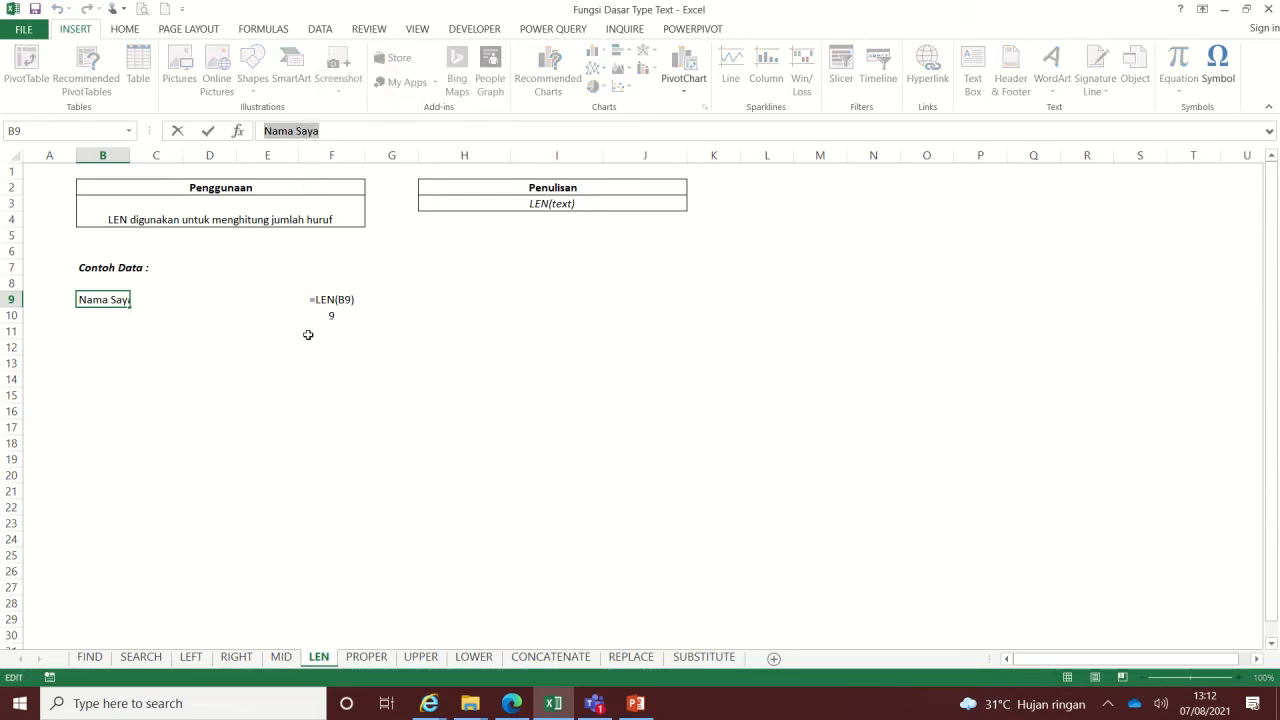
{"action": "key", "text": "Escape"}
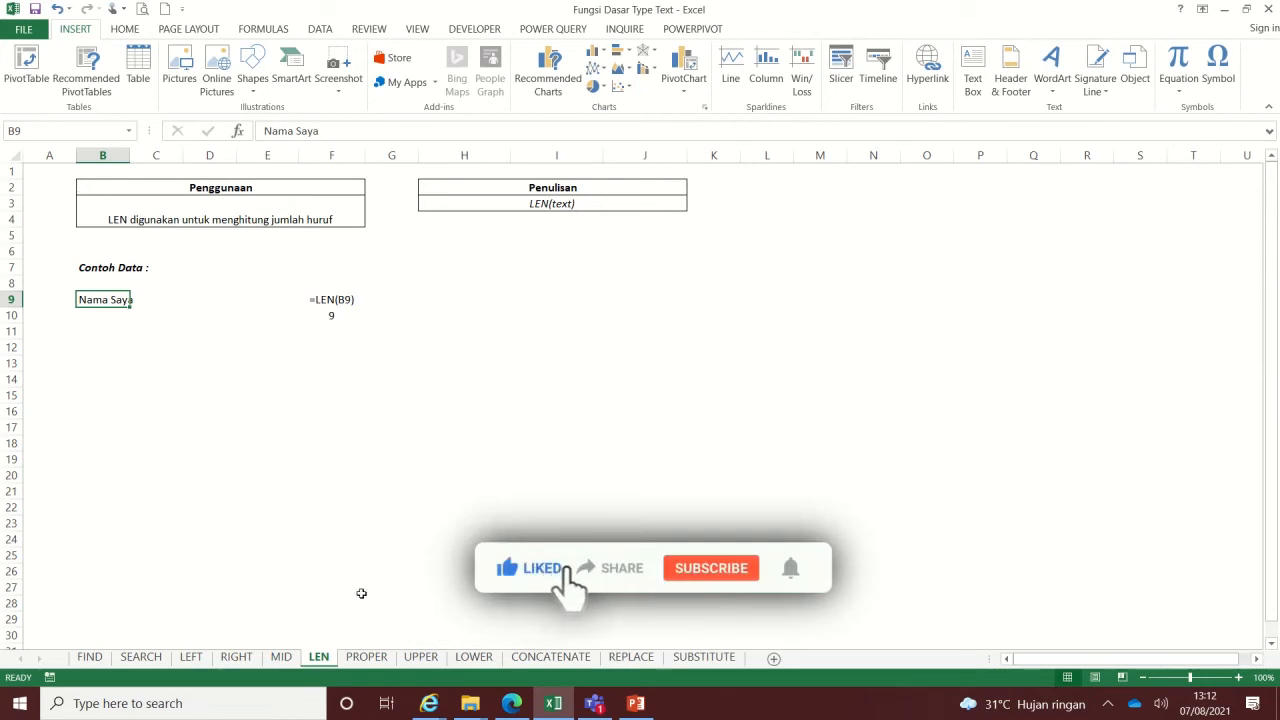
On the PROPER sheet, review the sample text and example formula, and enter =PROPER(B9) in F10.
{"action": "left_click", "coordinate": [380, 664]}
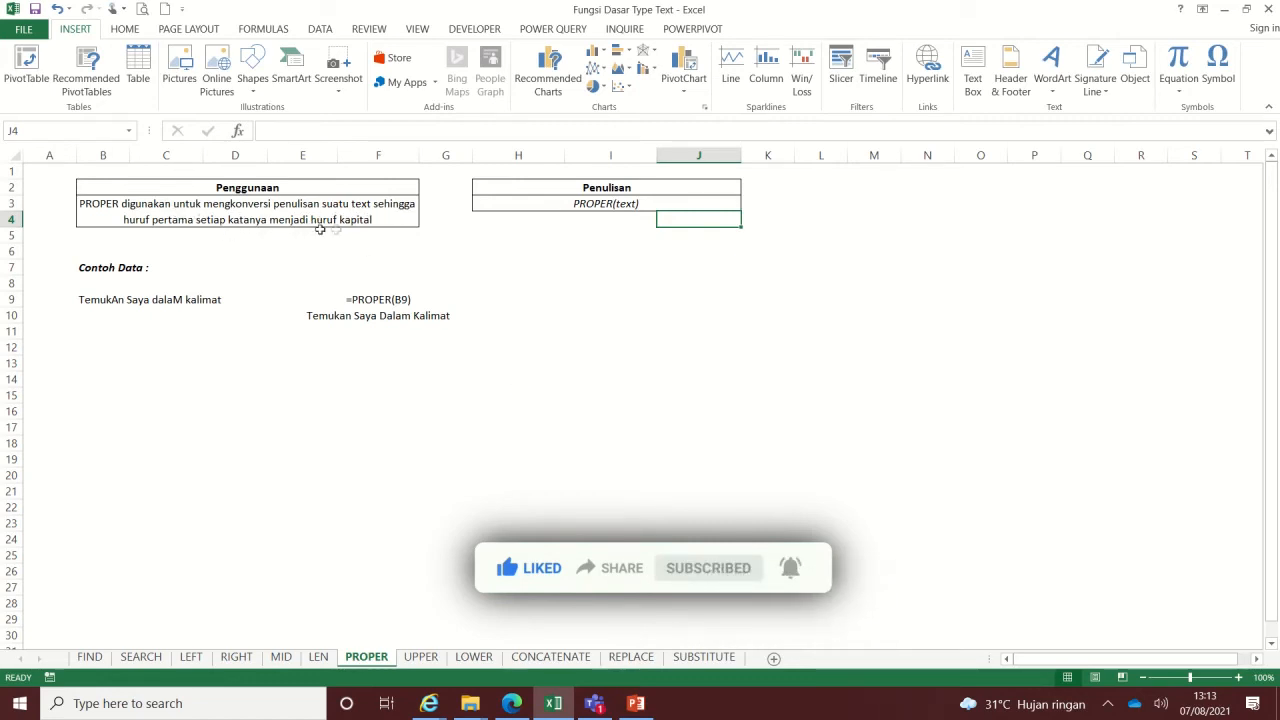
{"action": "left_click", "coordinate": [100, 303]}
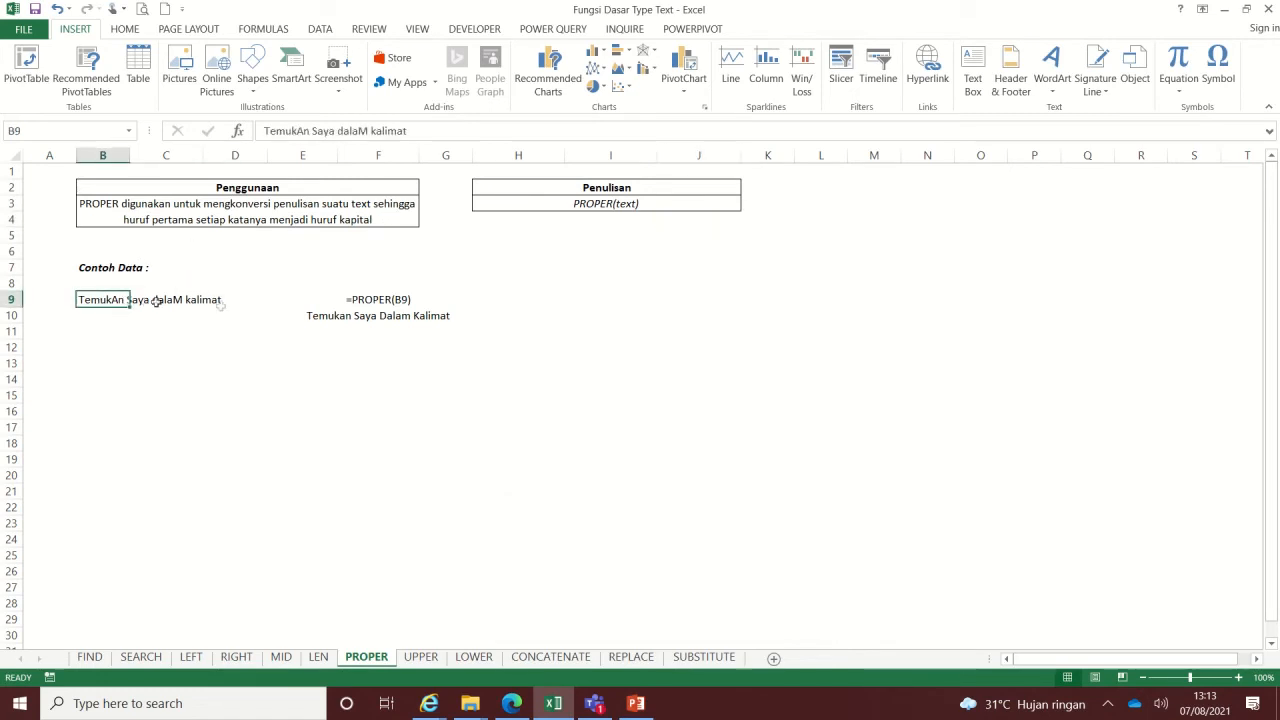
{"action": "left_click", "coordinate": [358, 299]}
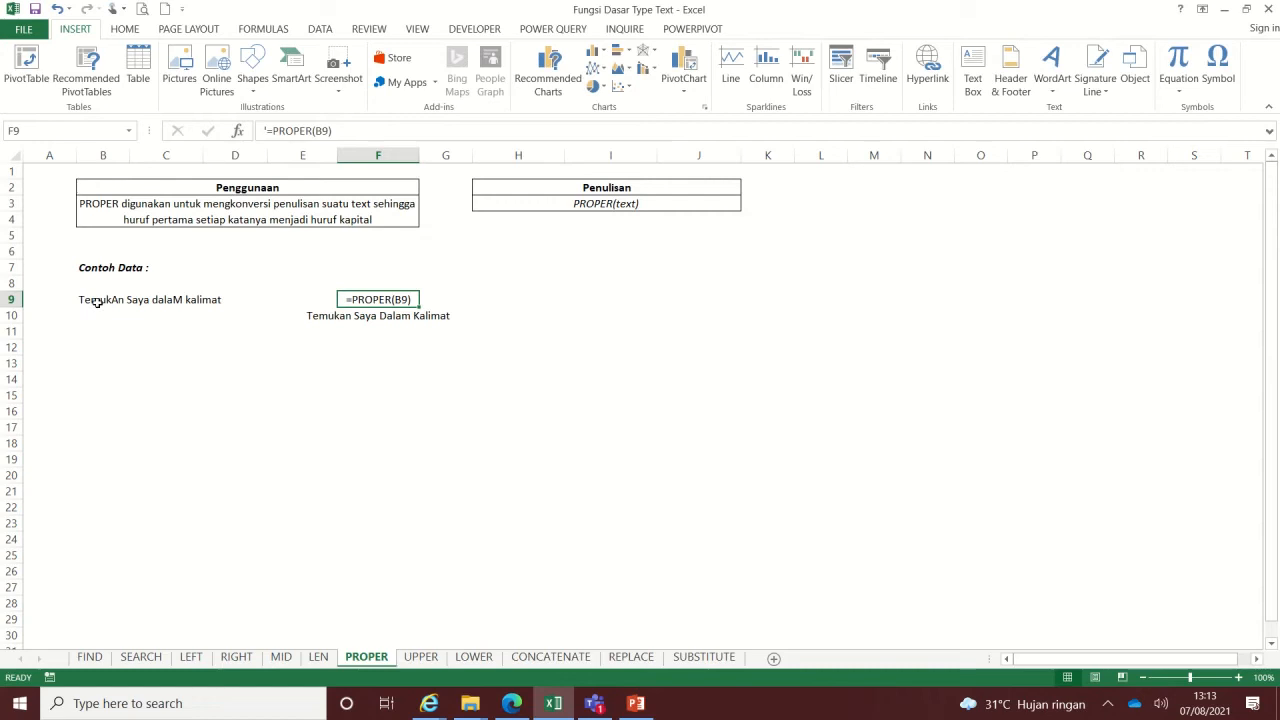
{"action": "left_click", "coordinate": [375, 317]}
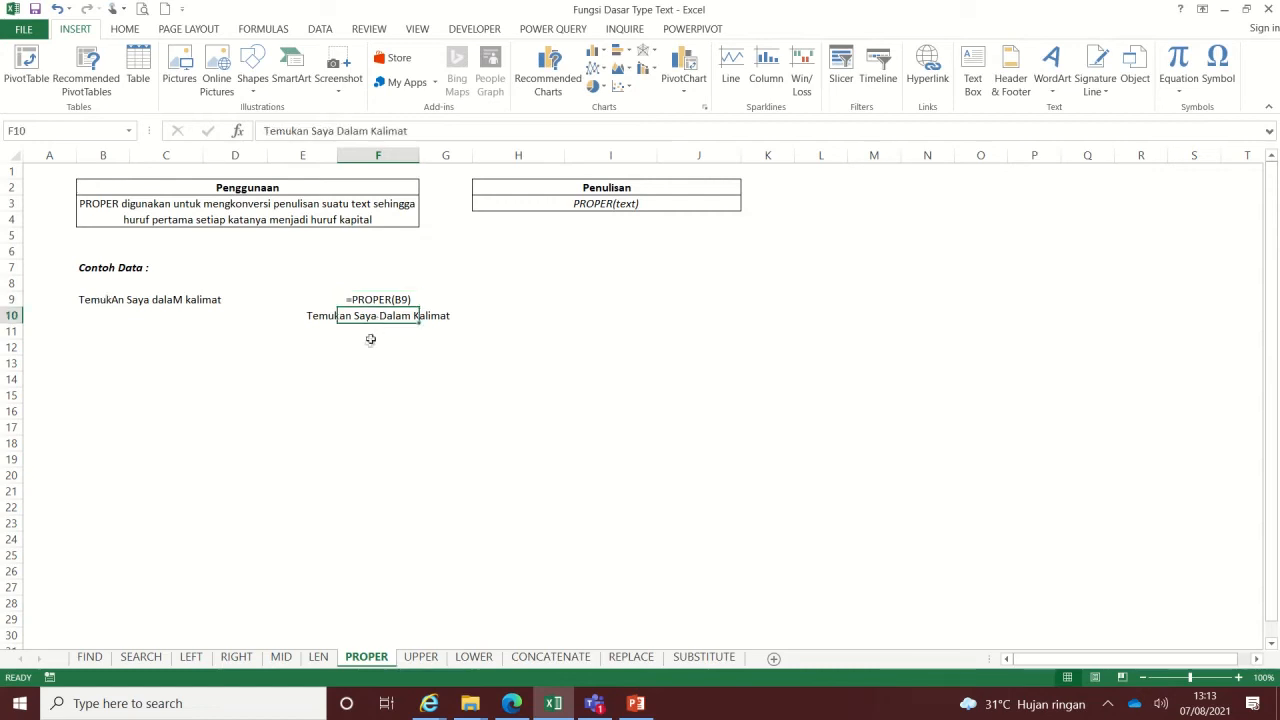
{"action": "type", "text": "="}
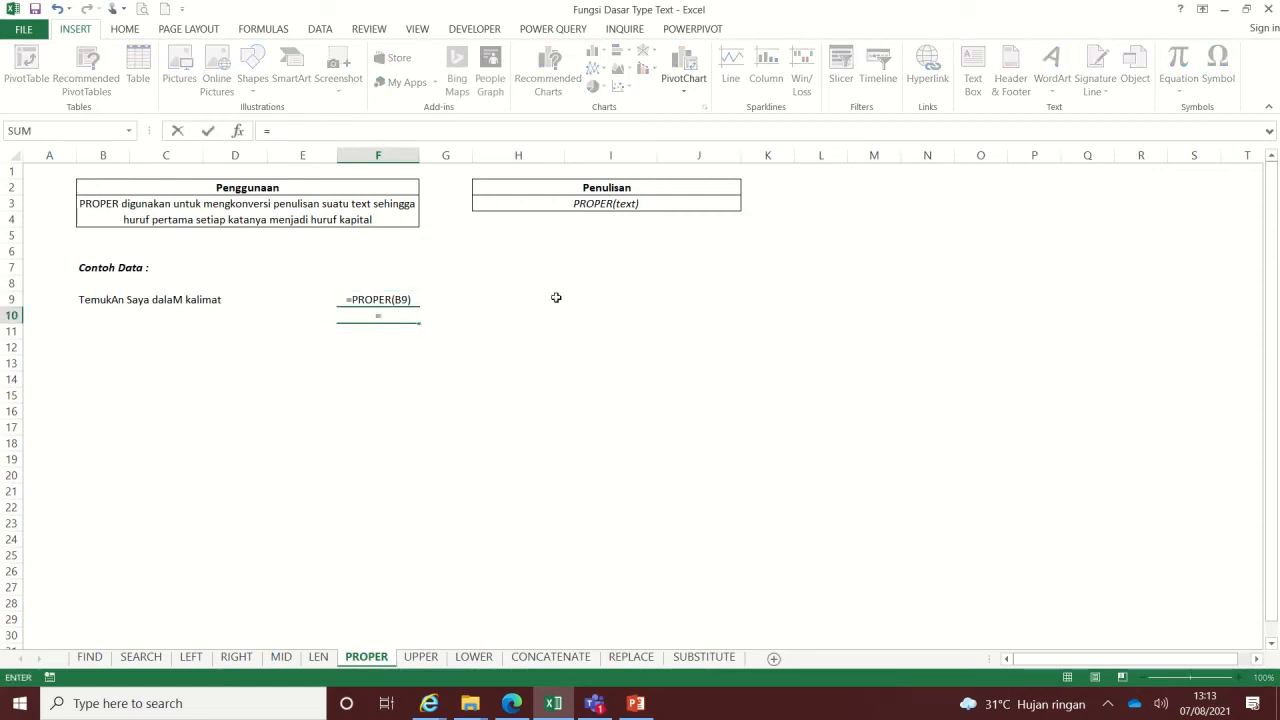
{"action": "type", "text": "prop"}
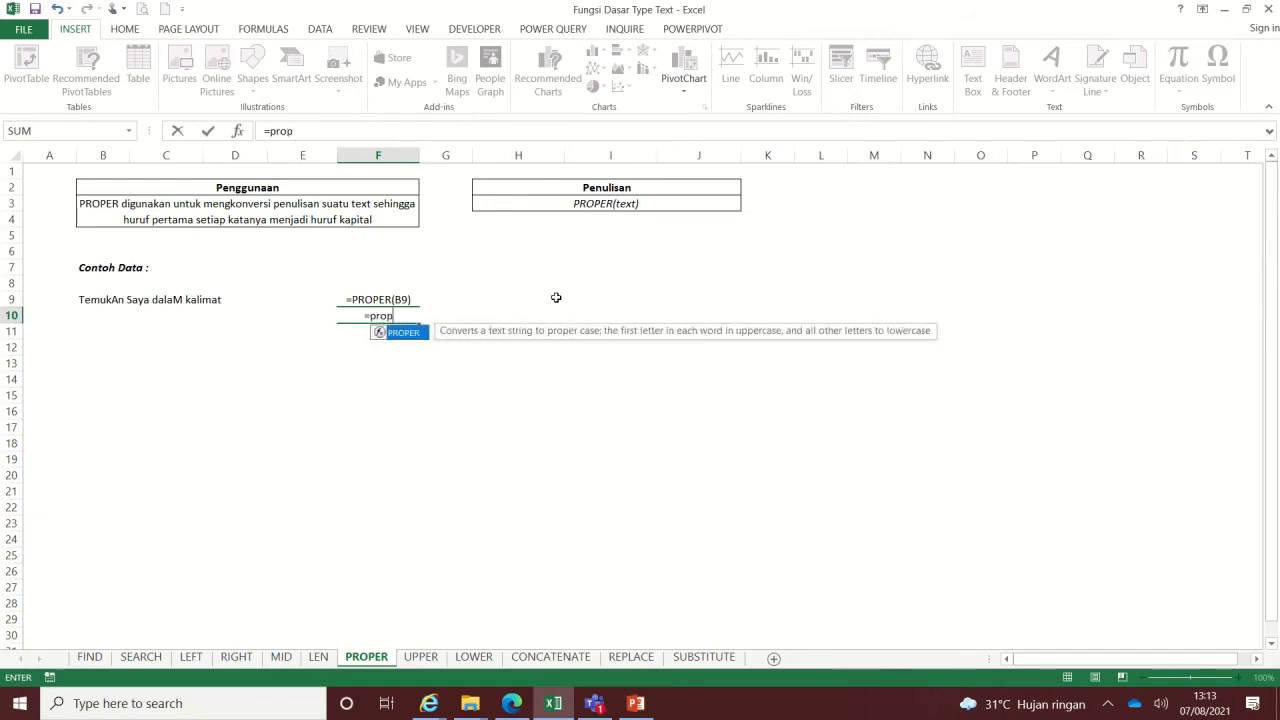
{"action": "double_click", "coordinate": [402, 333]}
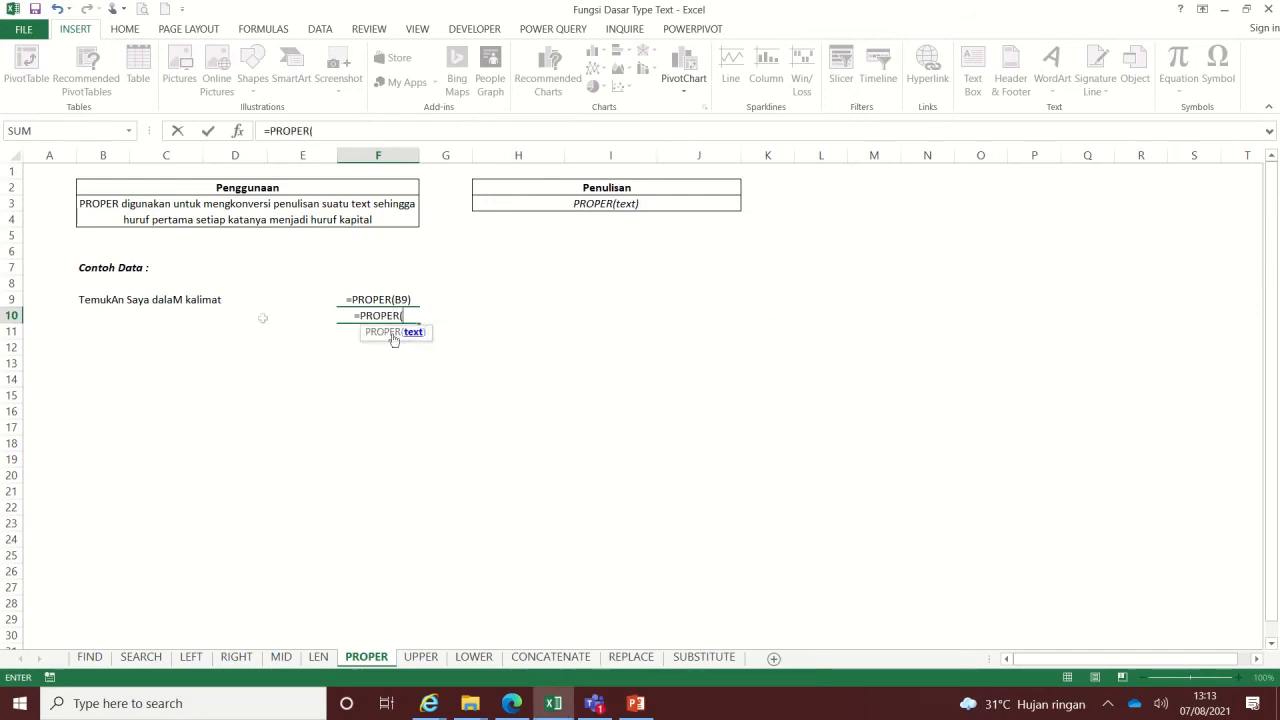
{"action": "left_click", "coordinate": [130, 301]}
{"action": "left_click", "coordinate": [126, 298]}
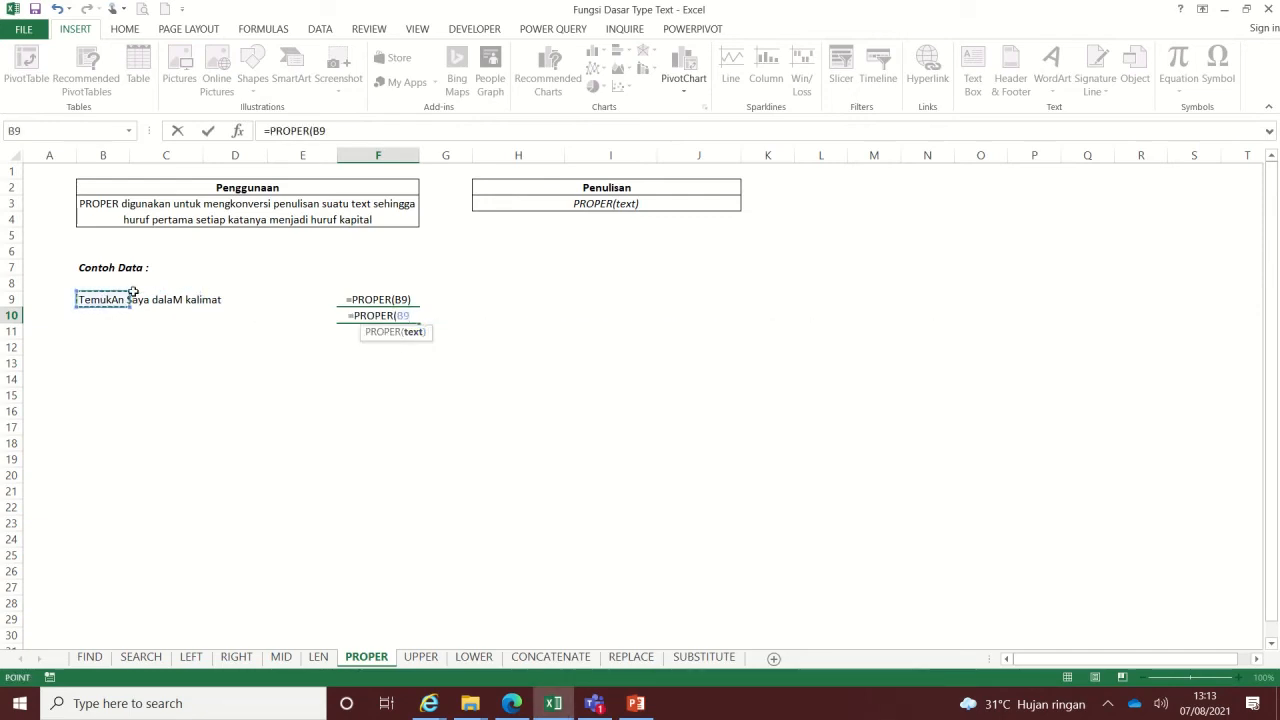
{"action": "type", "text": ")"}
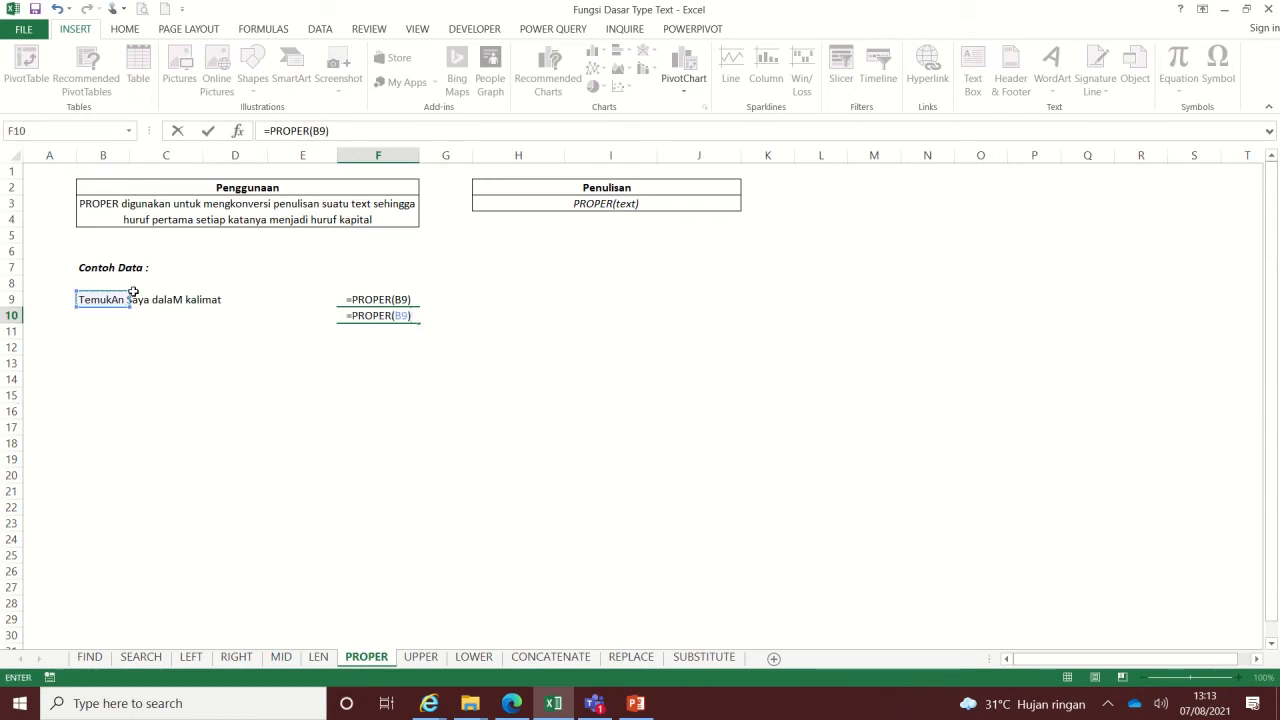
{"action": "key", "text": "Return"}
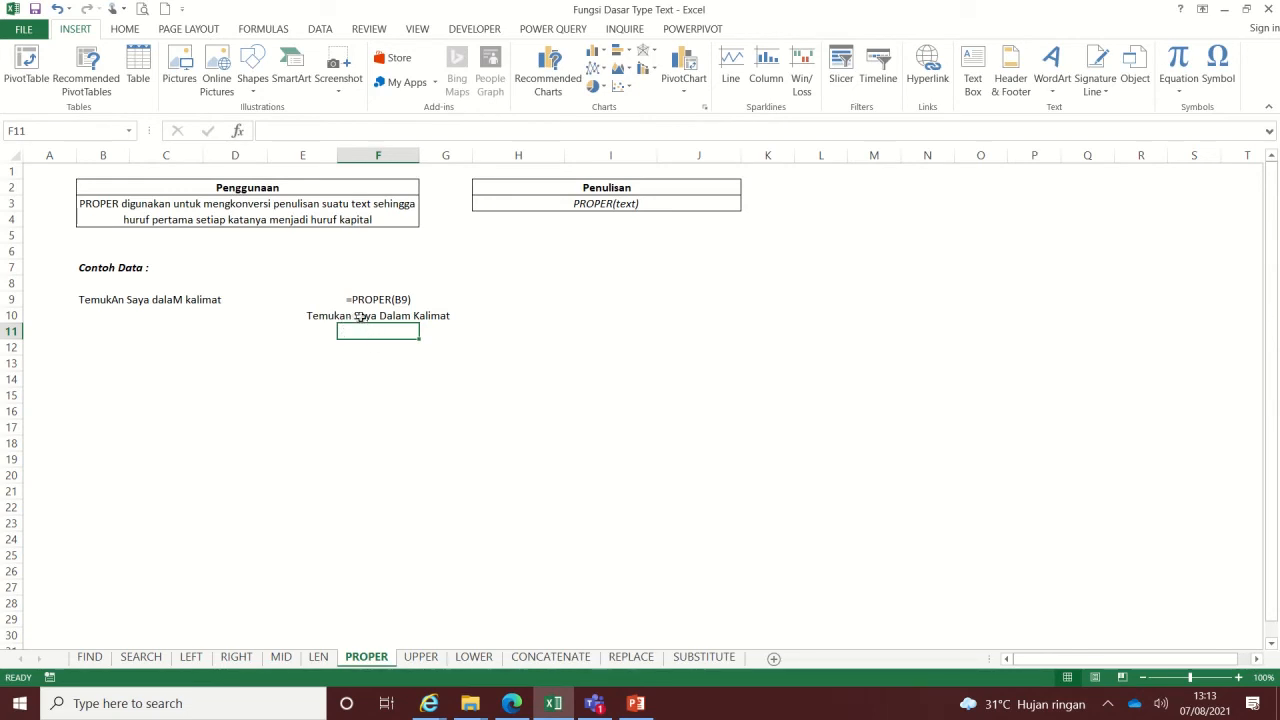
Change the first letter of "Saya" in the B9 sample text to a lowercase s.
{"action": "left_click", "coordinate": [100, 299]}
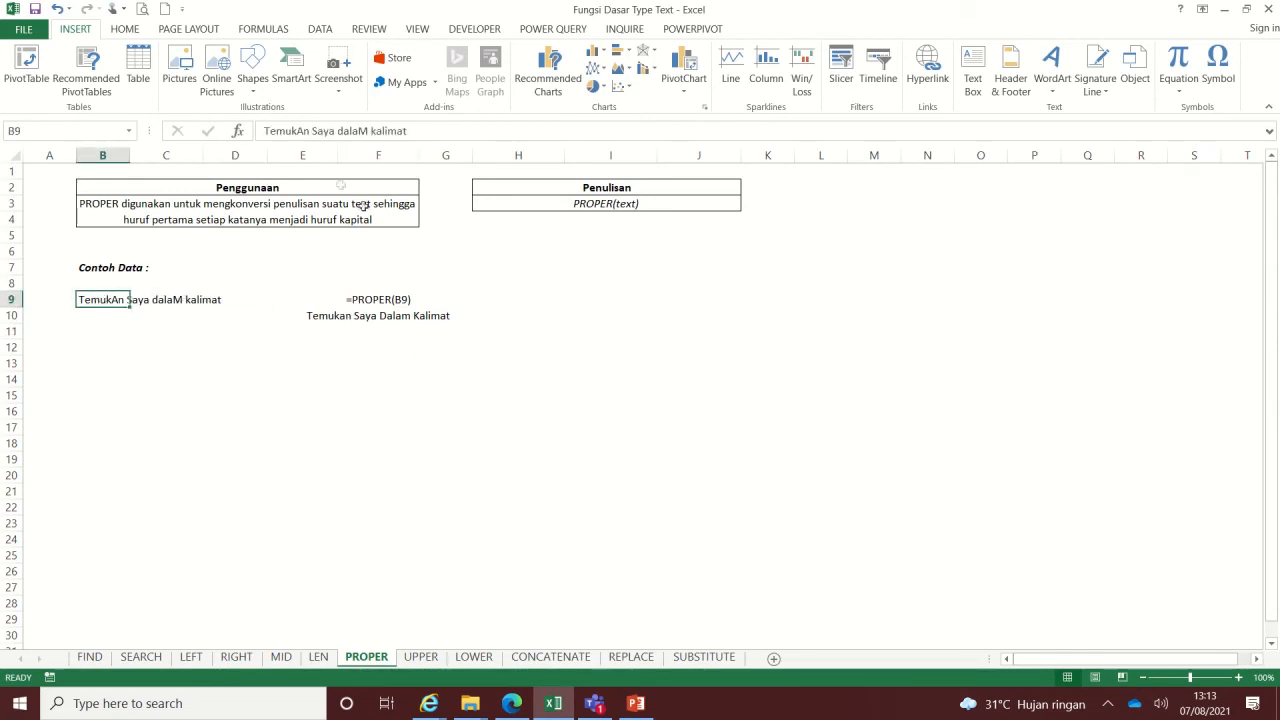
{"action": "left_click", "coordinate": [316, 131]}
{"action": "left_click_drag", "start_coordinate": [312, 131], "coordinate": [320, 131]}
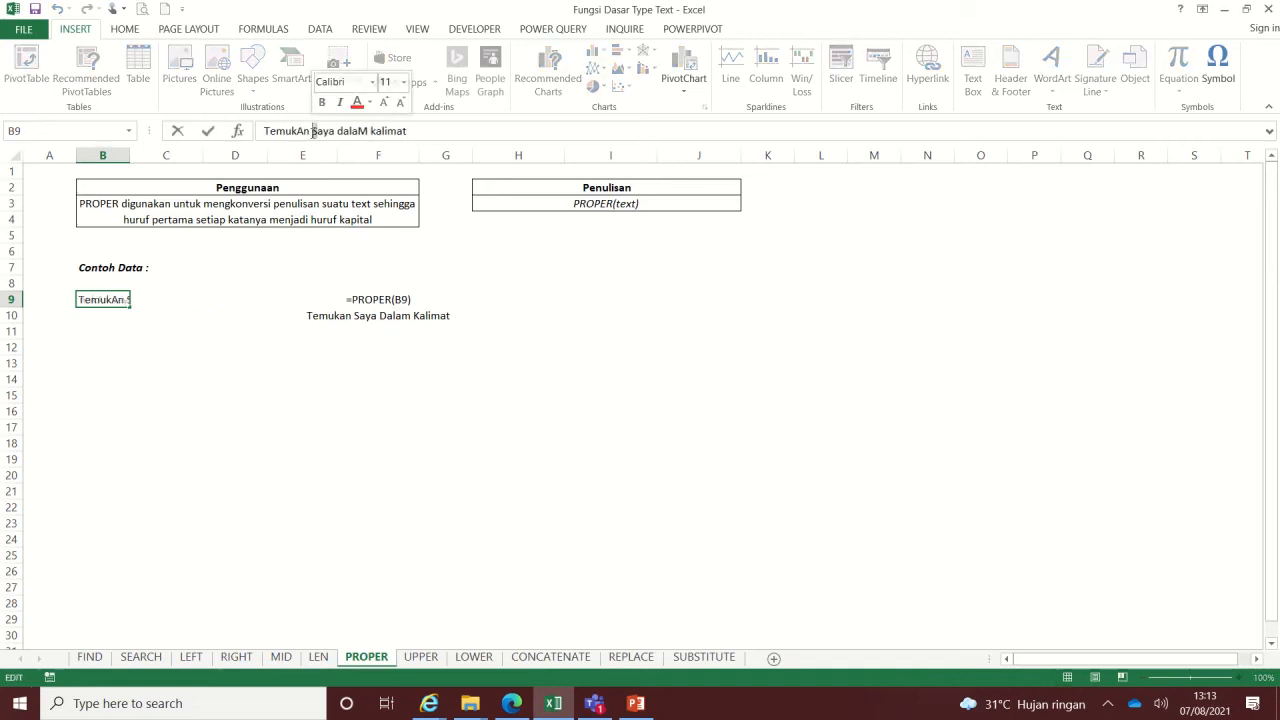
{"action": "type", "text": "s"}
{"action": "key", "text": "Return"}
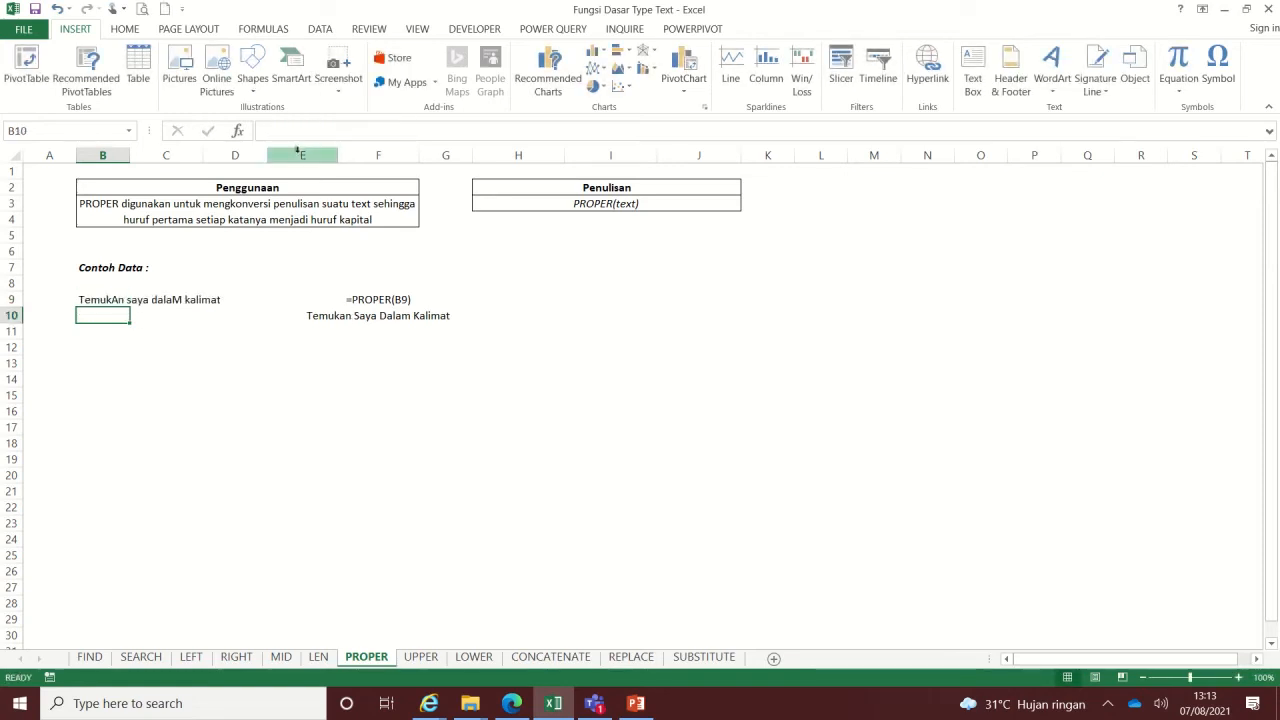
Restore the capital S of "Saya" in the B9 sample text on the PROPER sheet.
{"action": "left_click", "coordinate": [110, 299]}
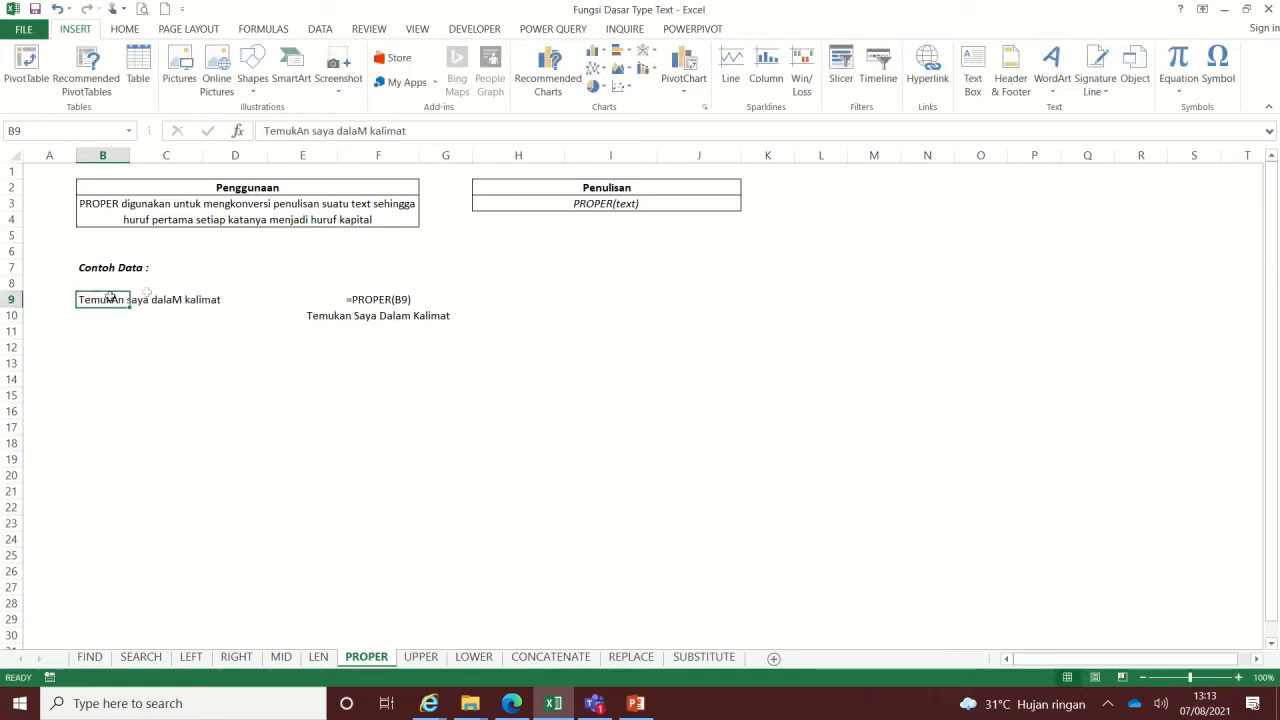
{"action": "left_click", "coordinate": [313, 131]}
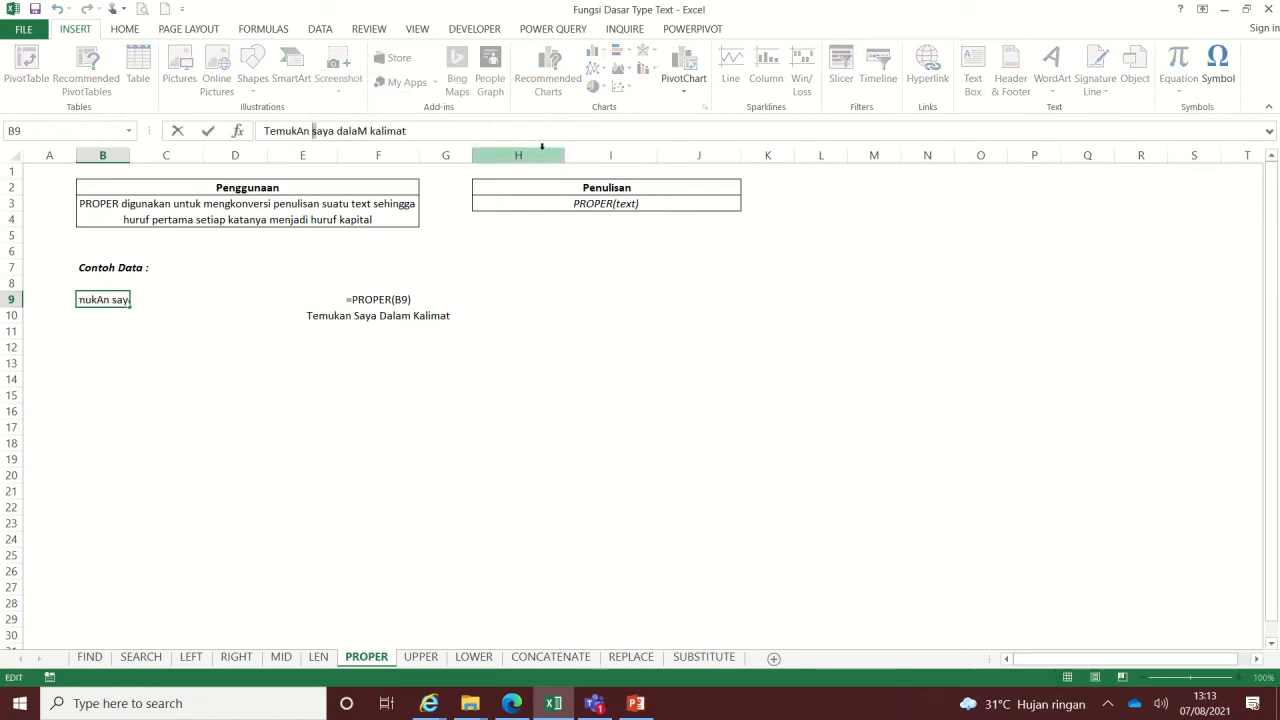
{"action": "key", "text": "Delete"}
{"action": "type", "text": "S"}
{"action": "key", "text": "Return"}
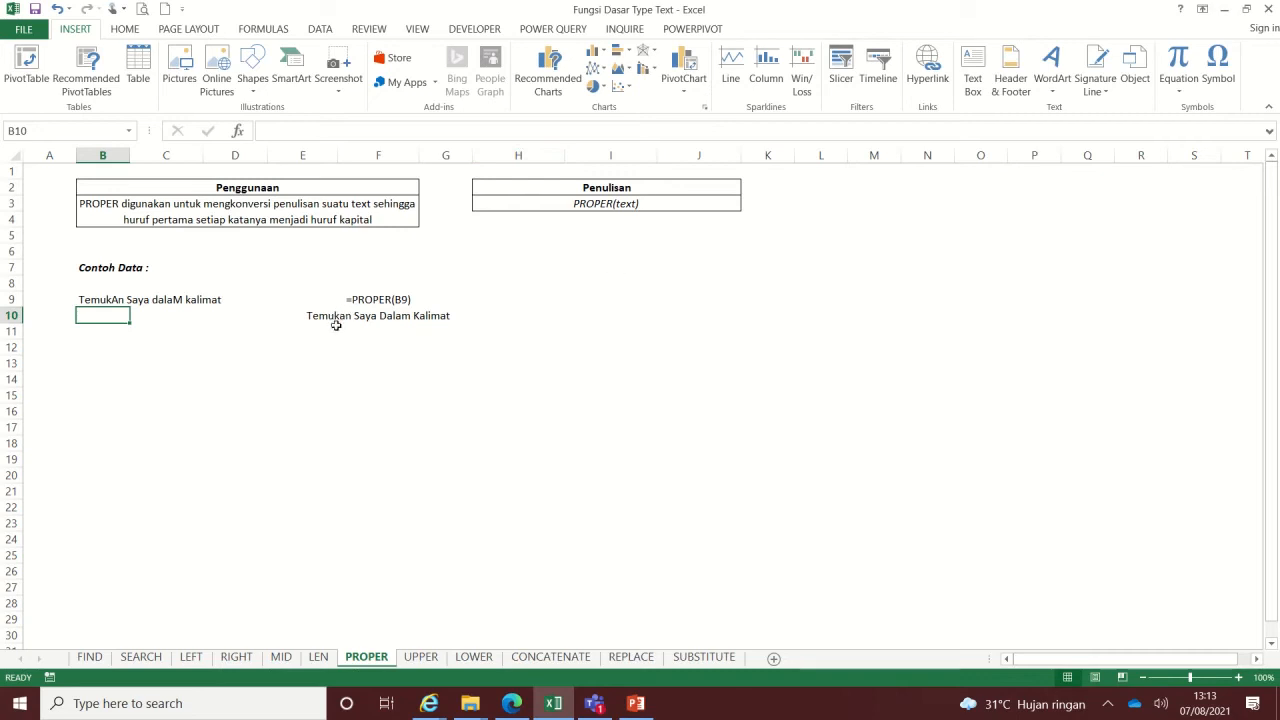
On the UPPER sheet, examine the example formula in F9, its result in F10 and the source text in B9.
{"action": "left_click", "coordinate": [421, 657]}
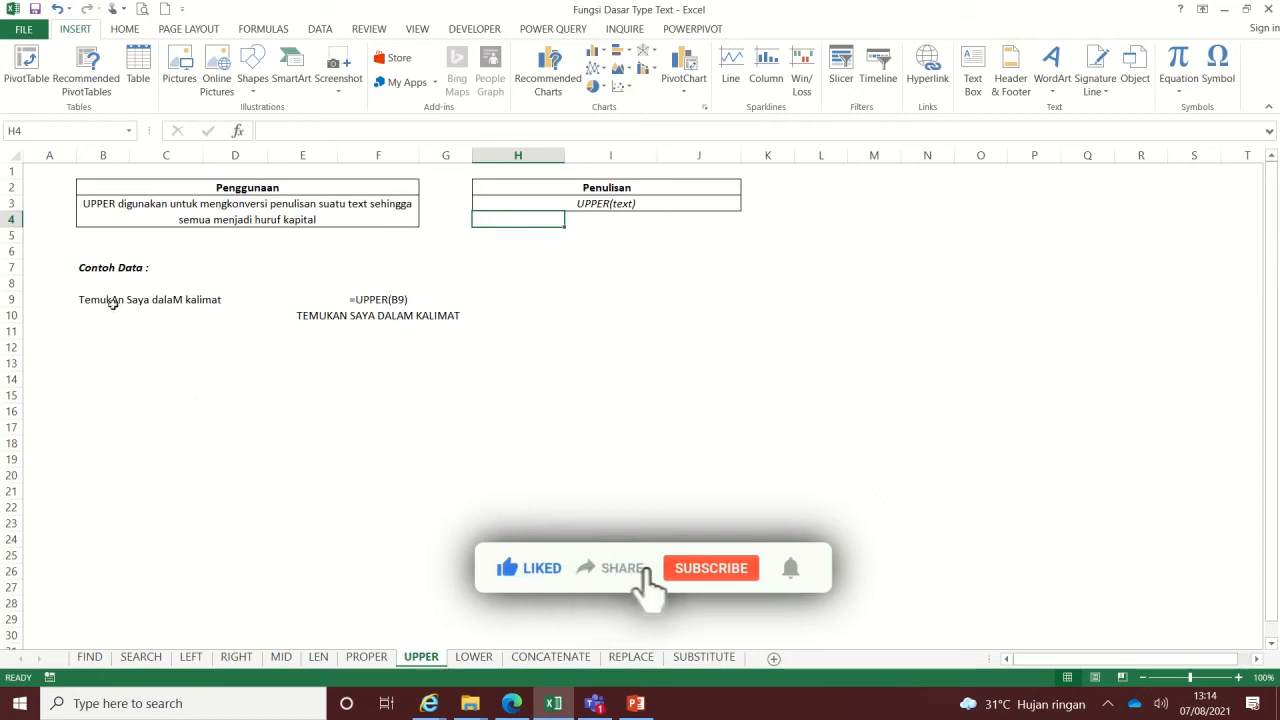
{"action": "left_click", "coordinate": [370, 297]}
{"action": "left_click", "coordinate": [357, 316]}
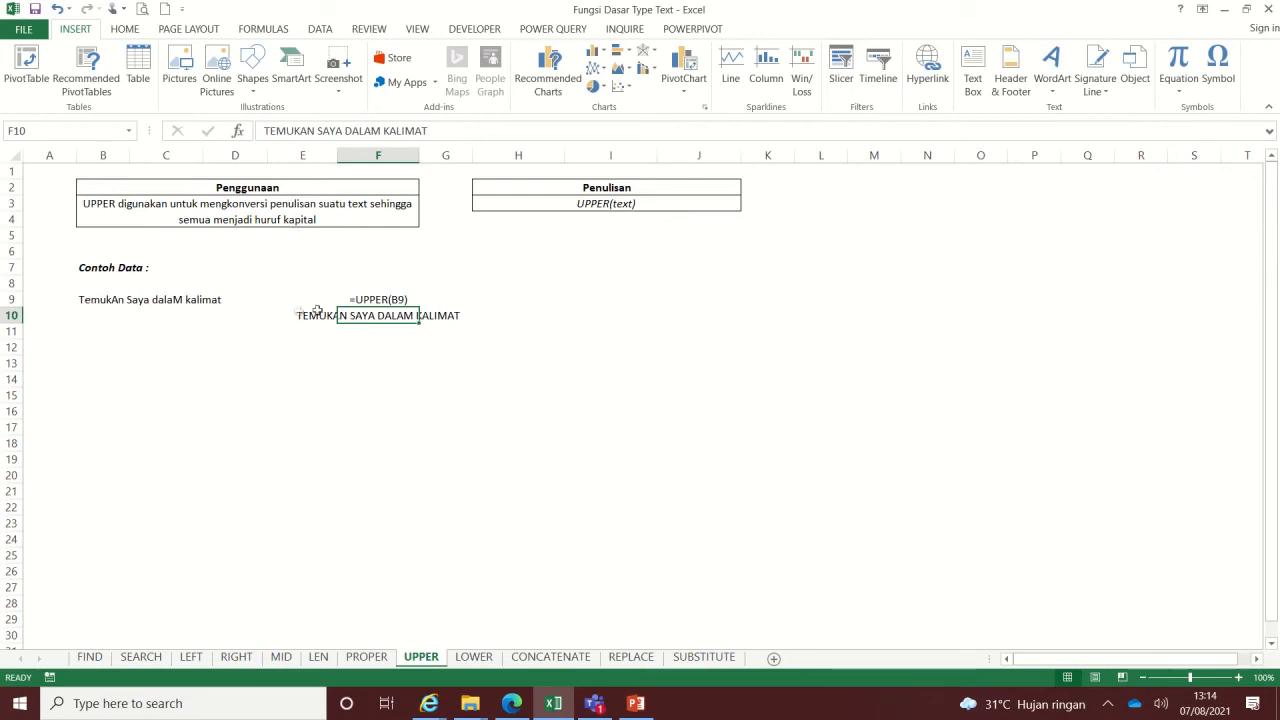
{"action": "left_click", "coordinate": [100, 308]}
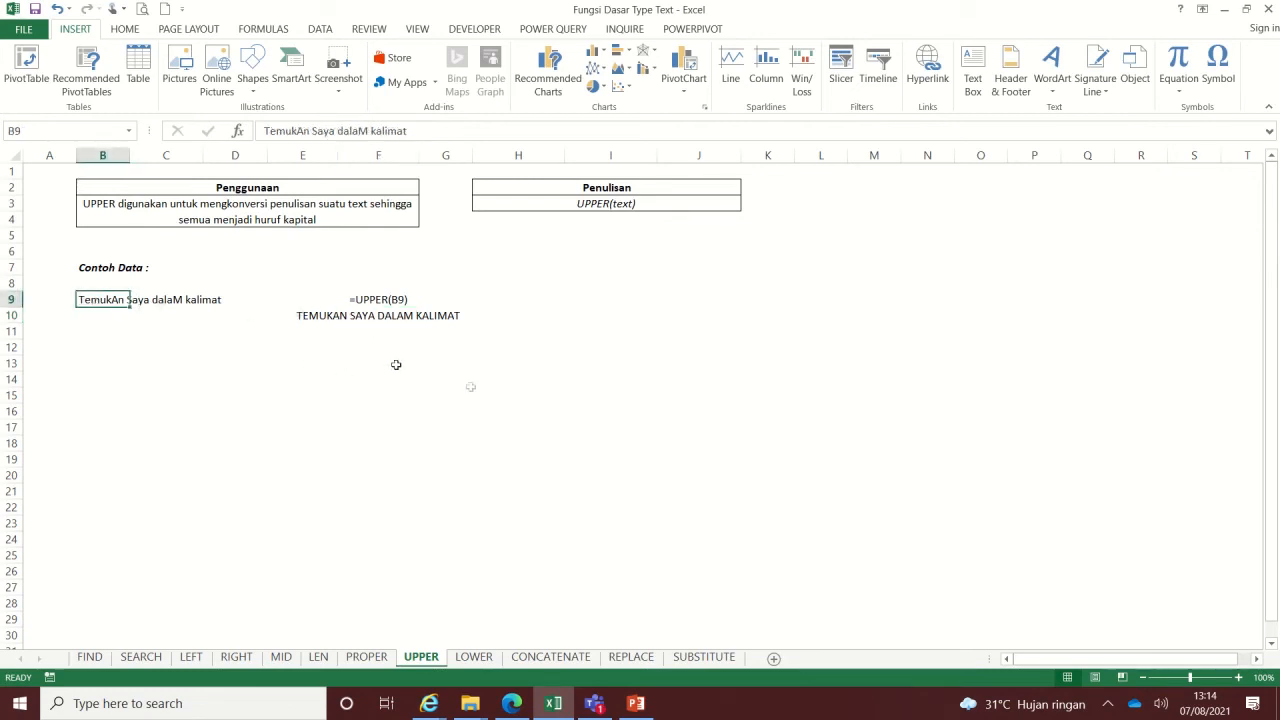
On the LOWER sheet, examine the source text in B9, the result in F10 and the example formula in F9.
{"action": "left_click", "coordinate": [474, 657]}
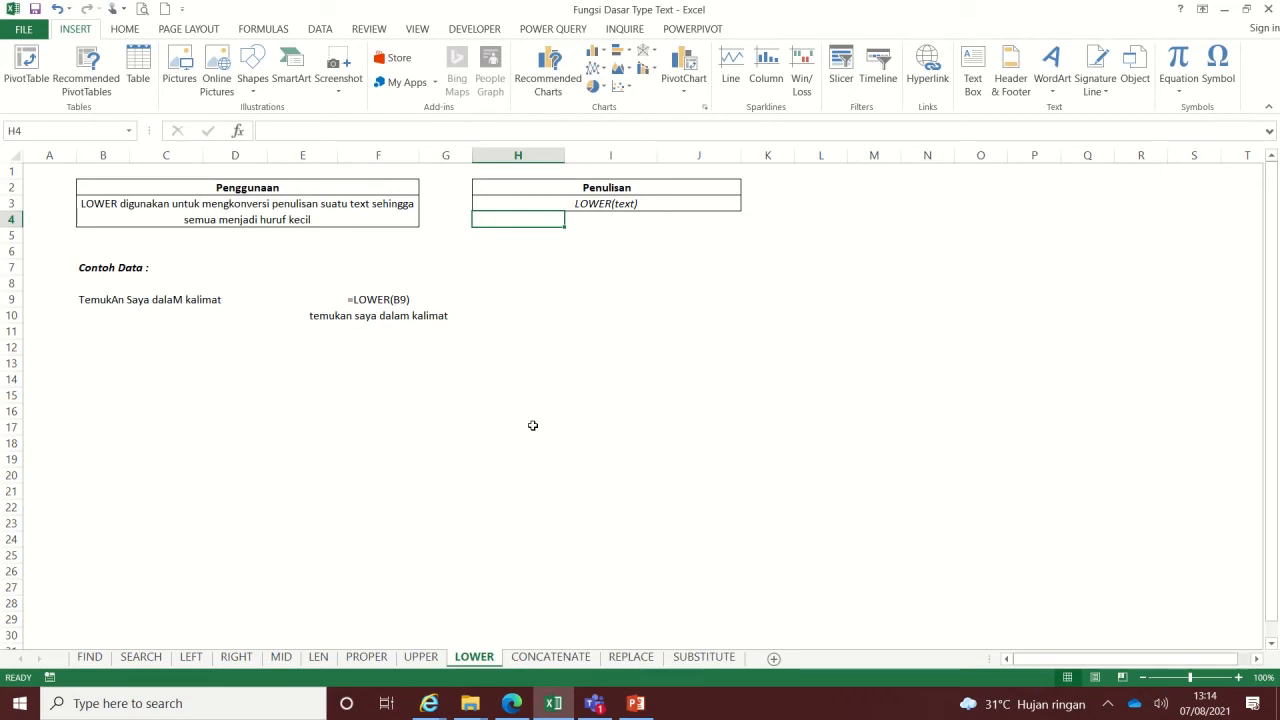
{"action": "left_click", "coordinate": [101, 302]}
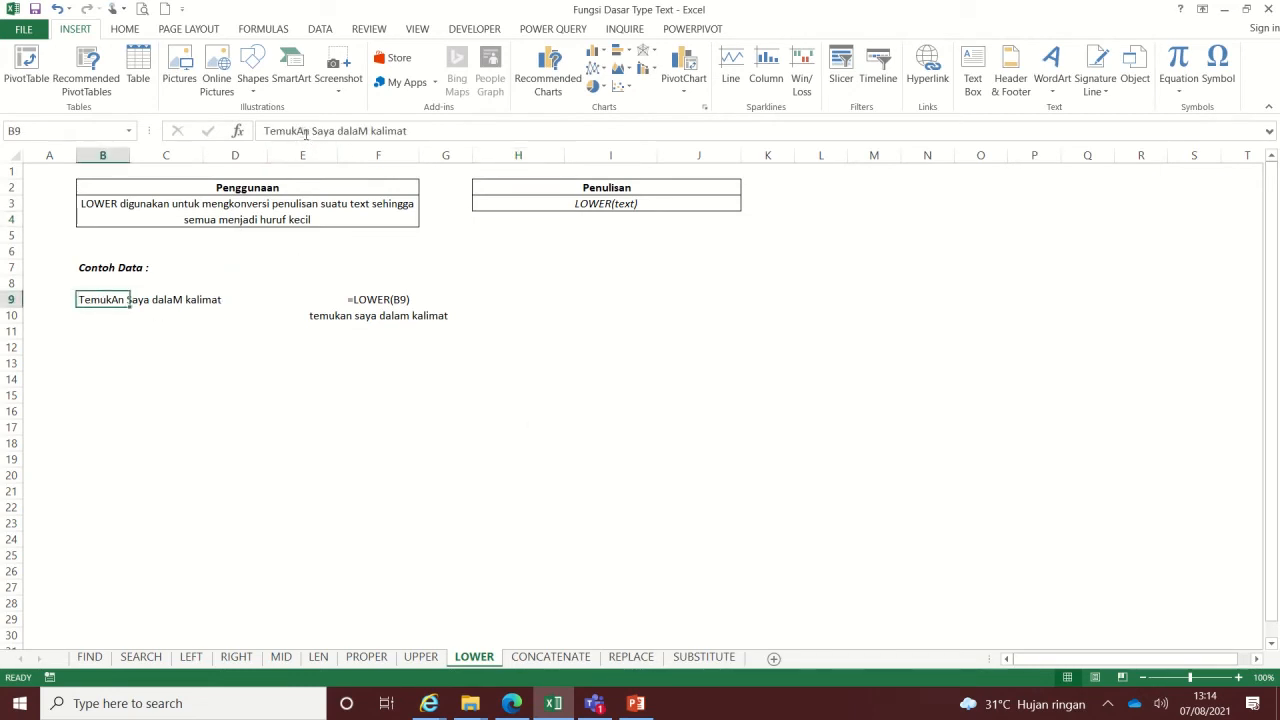
{"action": "left_click", "coordinate": [335, 315]}
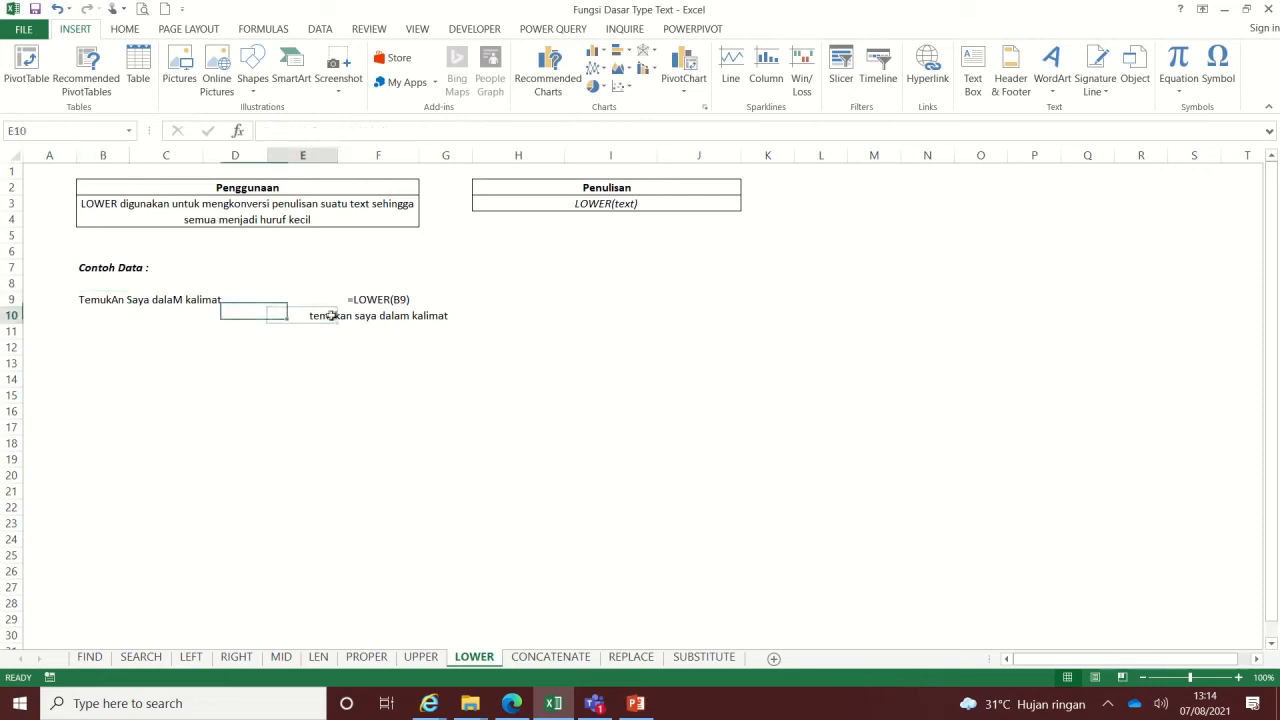
{"action": "left_click", "coordinate": [399, 315]}
{"action": "left_click", "coordinate": [392, 300]}
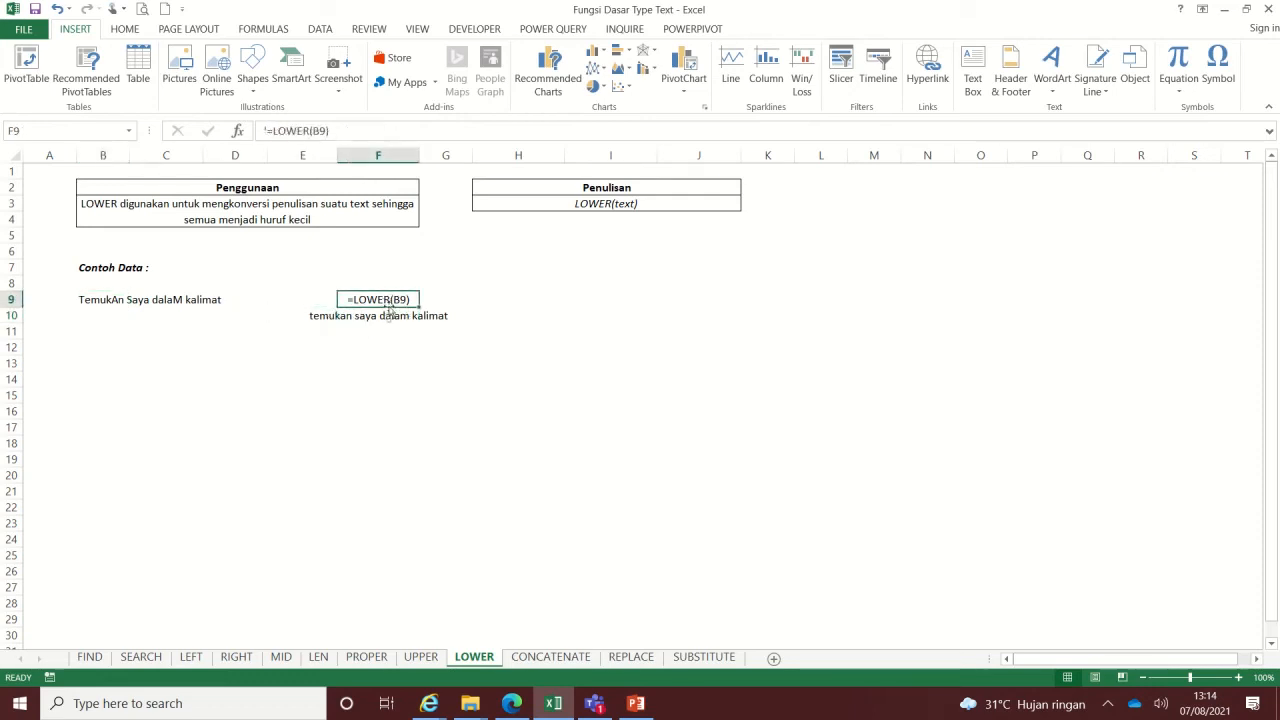
Check the LOWER result in F10, and on the CONCATENATE sheet examine the source texts in B9:B10 with the example formula and result.
{"action": "left_click", "coordinate": [391, 317]}
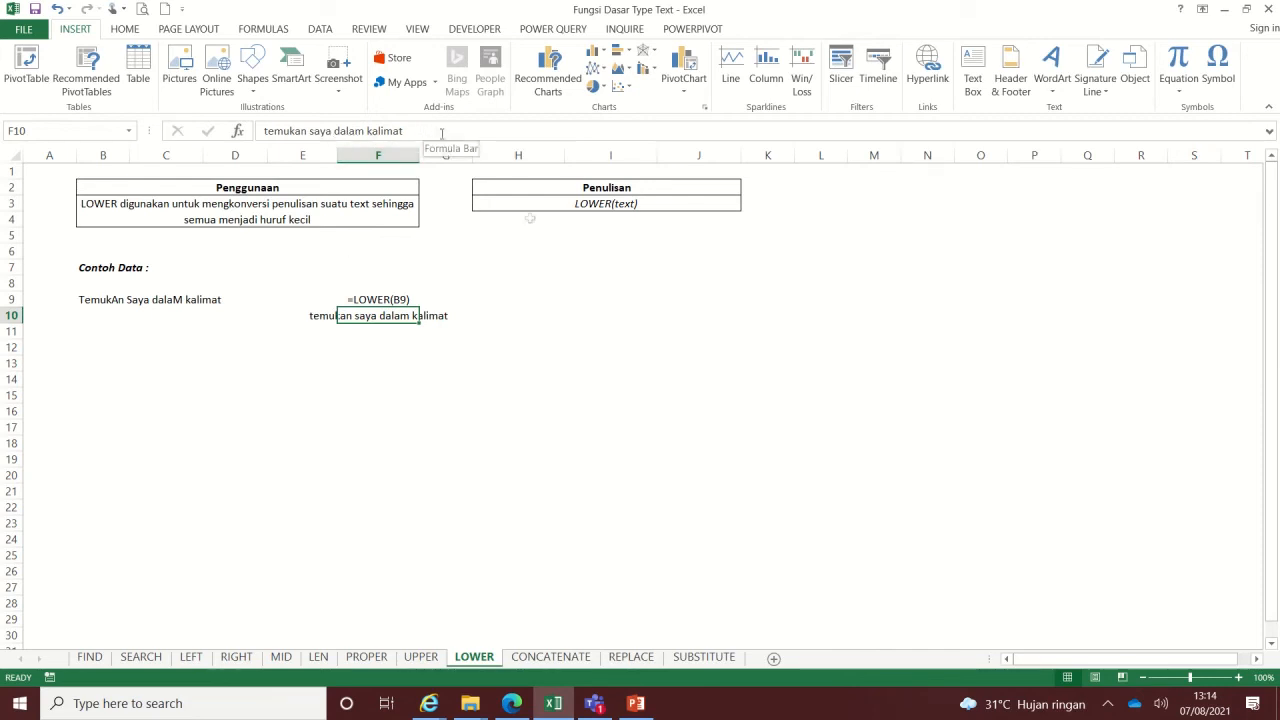
{"action": "left_click", "coordinate": [558, 660]}
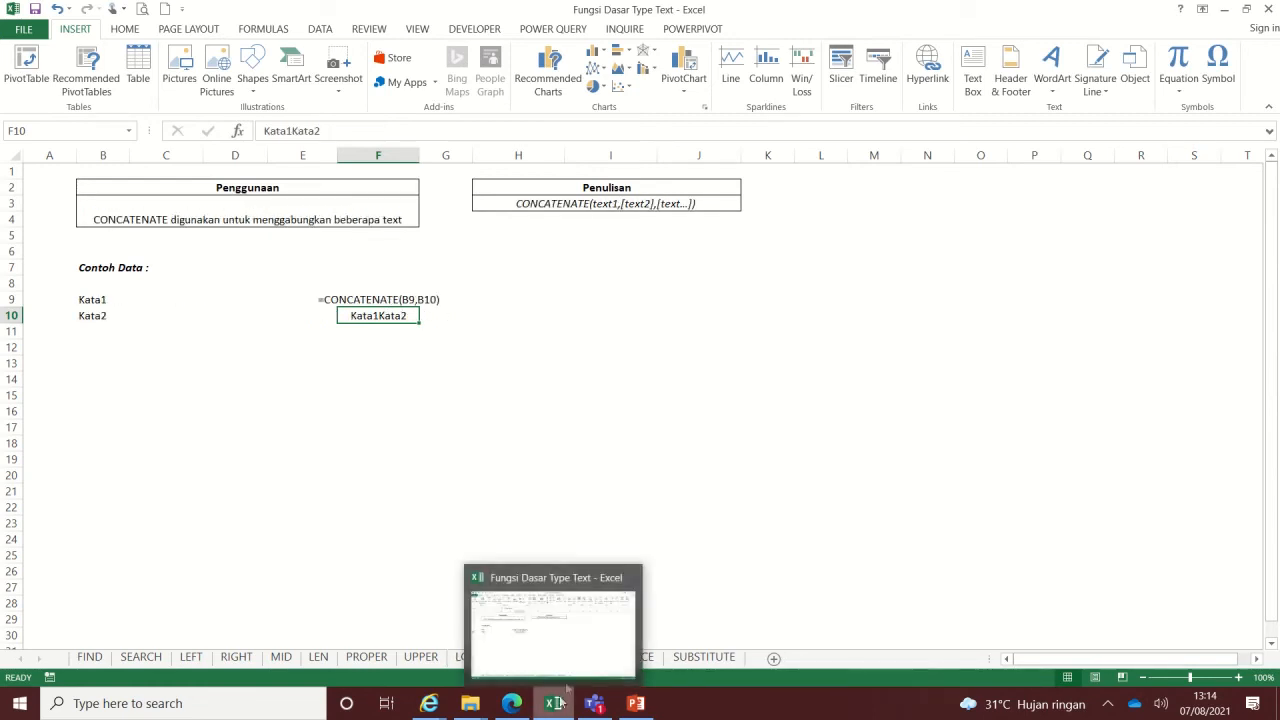
{"action": "left_click", "coordinate": [570, 303]}
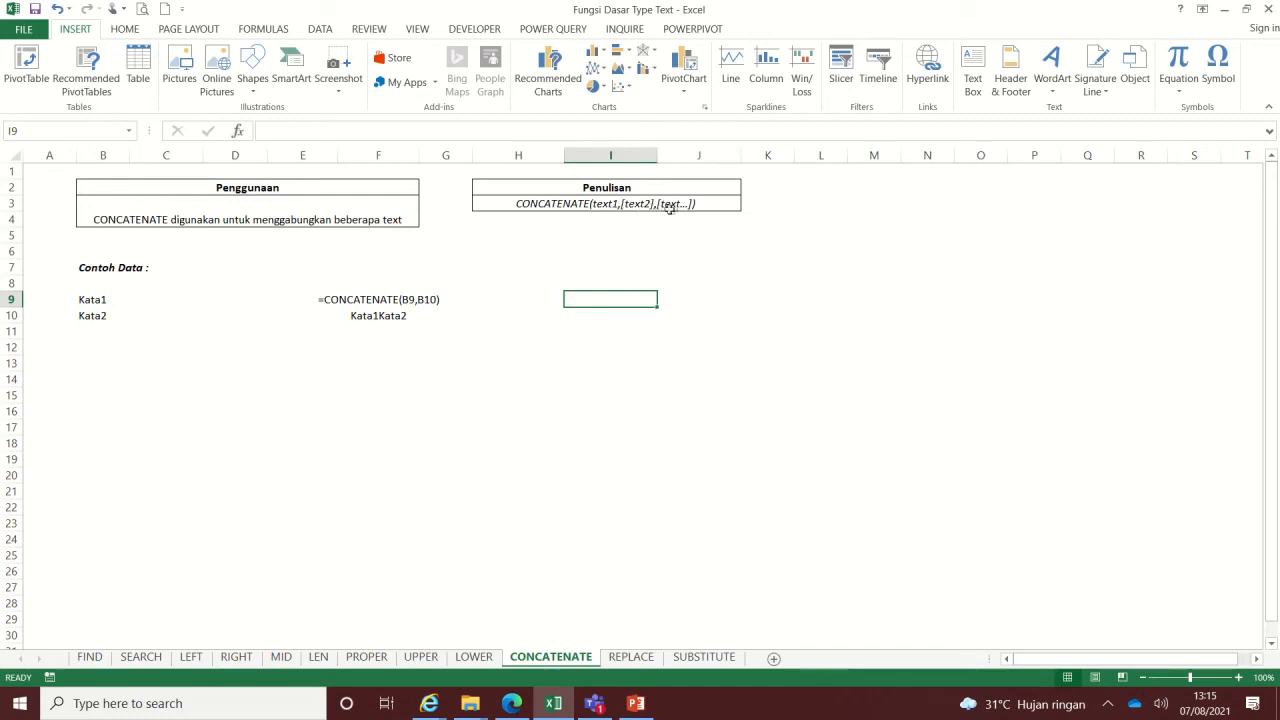
{"action": "left_click", "coordinate": [345, 300]}
{"action": "left_click", "coordinate": [103, 302]}
{"action": "left_click", "coordinate": [103, 316]}
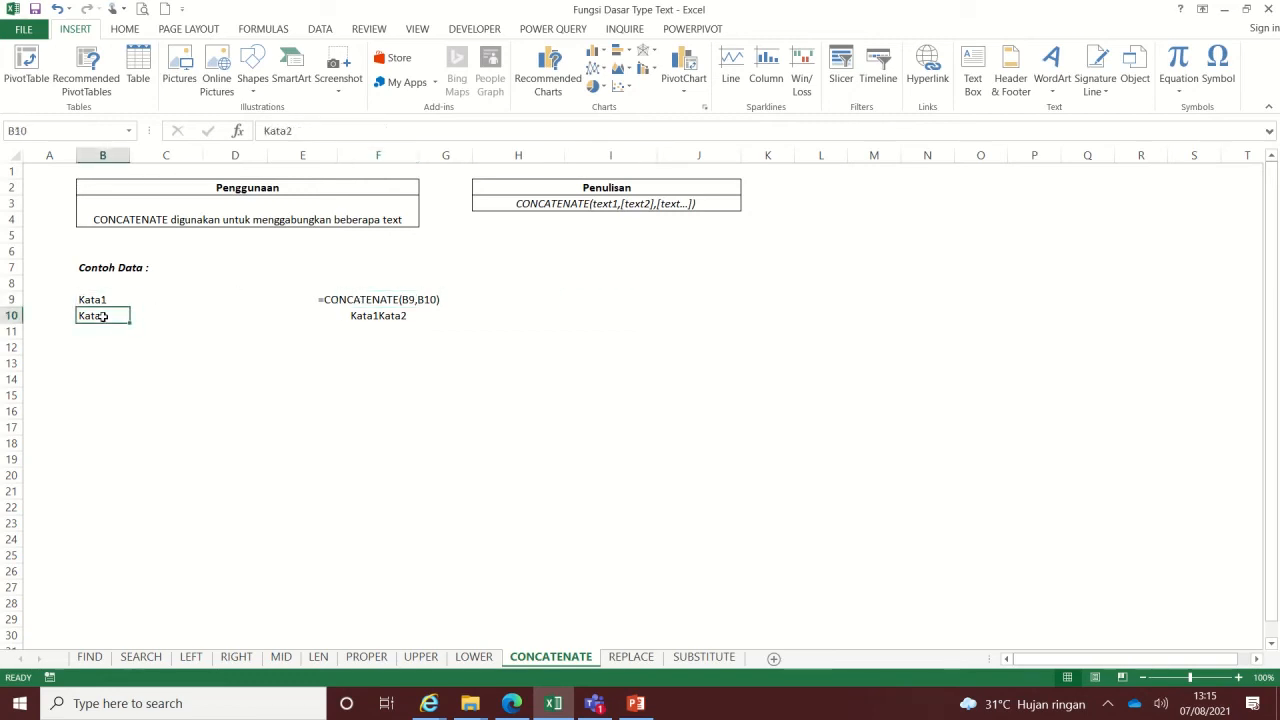
{"action": "left_click", "coordinate": [103, 300]}
{"action": "left_click", "coordinate": [104, 315]}
{"action": "left_click", "coordinate": [103, 300]}
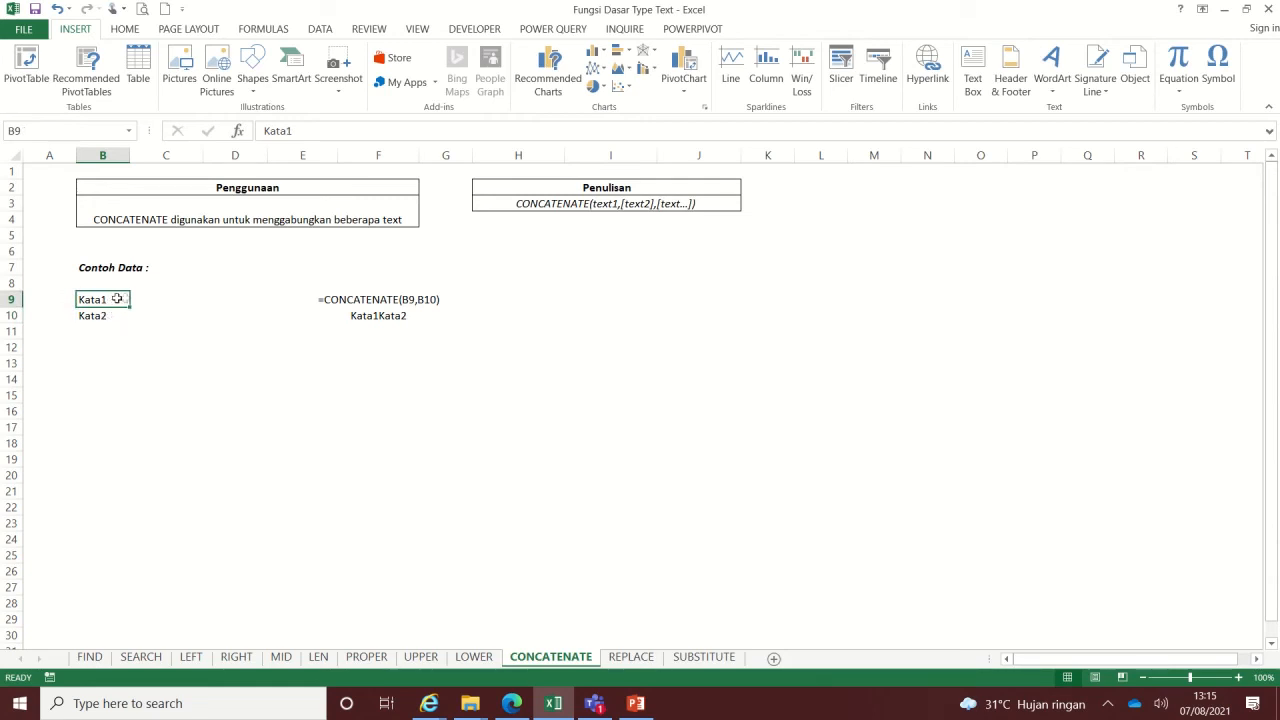
{"action": "left_click", "coordinate": [320, 299]}
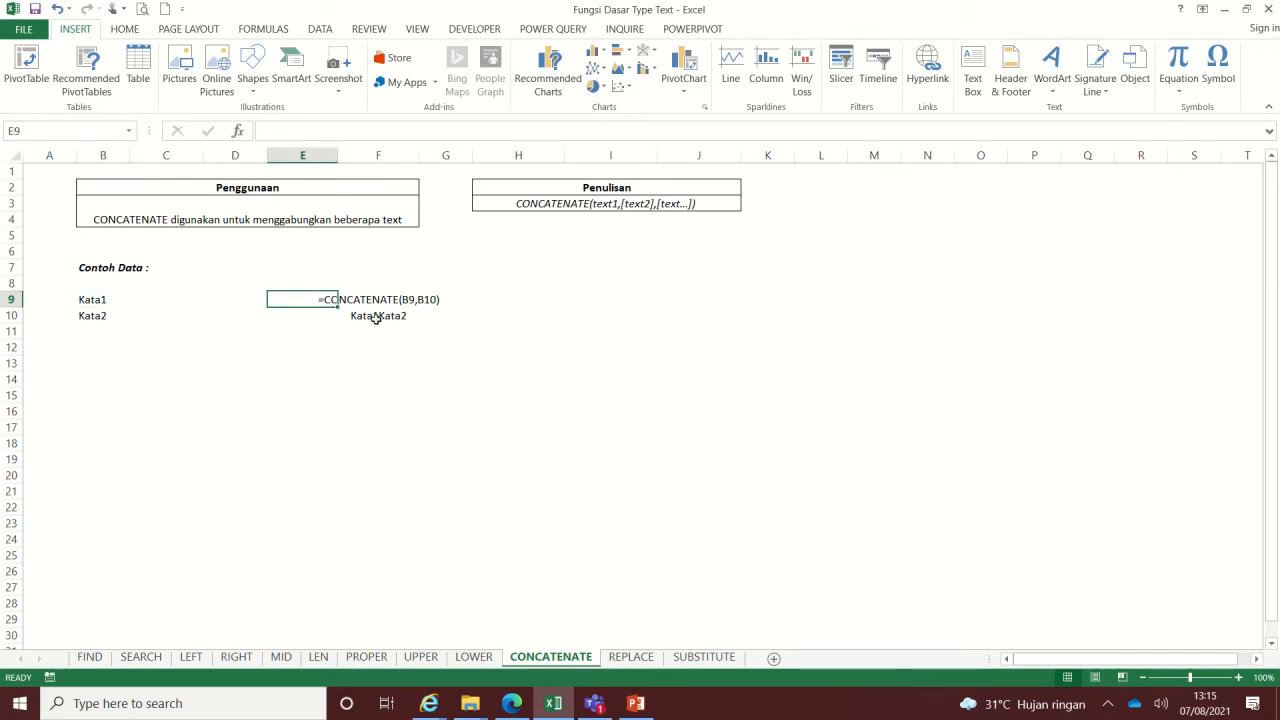
{"action": "left_click", "coordinate": [379, 340]}
{"action": "left_click", "coordinate": [380, 320]}
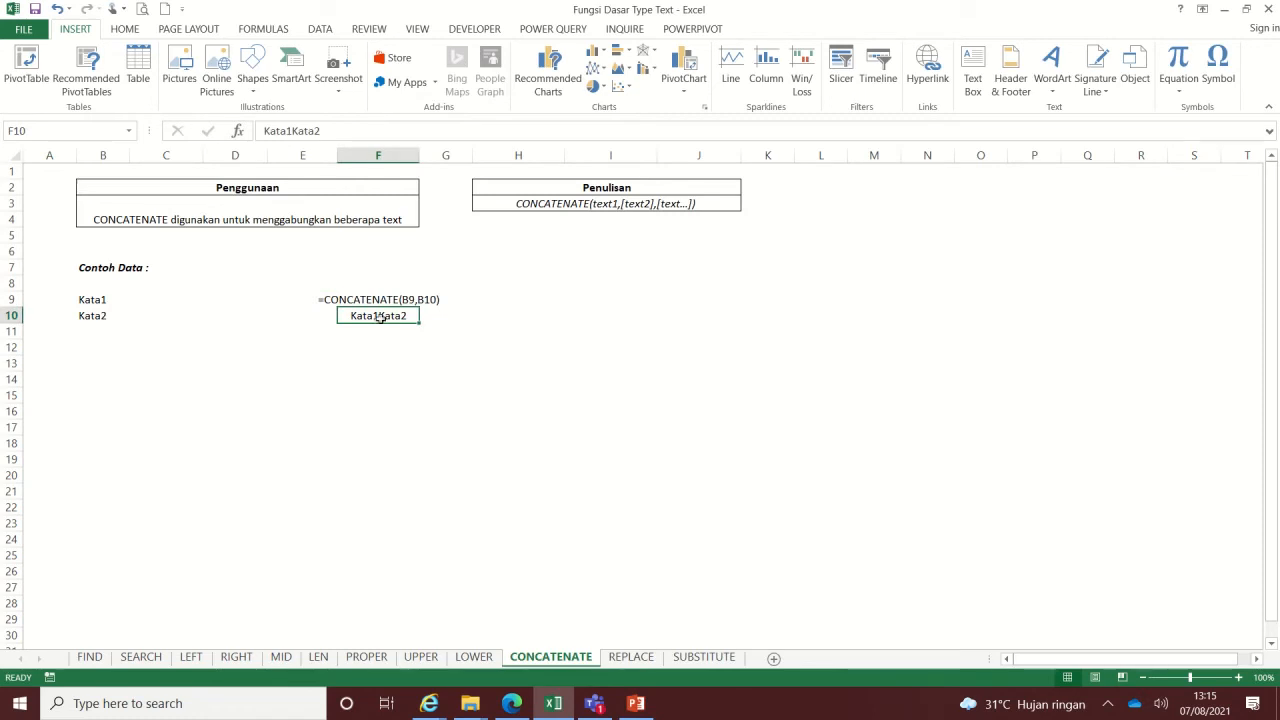
{"action": "left_click", "coordinate": [98, 300]}
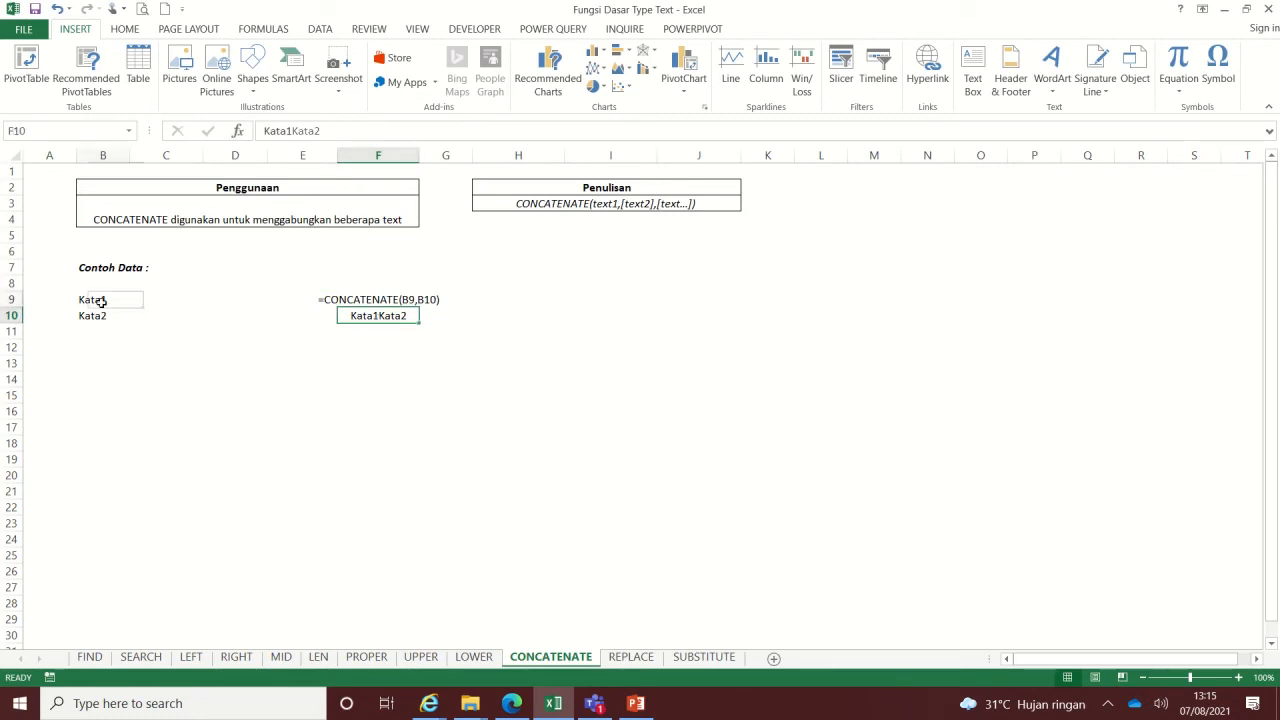
Enter the formula =CONCATENATE(B9,B10) in cell F10 of the CONCATENATE sheet to join the two sample texts.
{"action": "left_click", "coordinate": [378, 316]}
{"action": "type", "text": "=coun"}
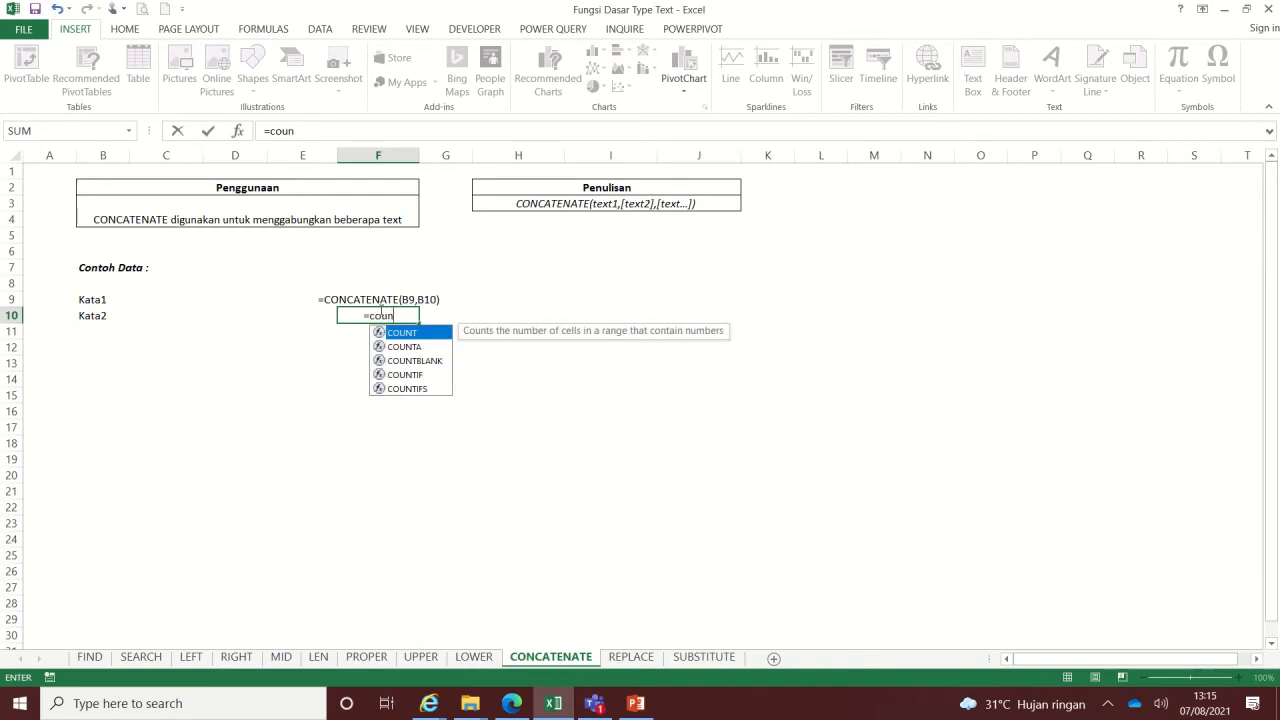
{"action": "key", "text": "BackSpace"}
{"action": "key", "text": "BackSpace"}
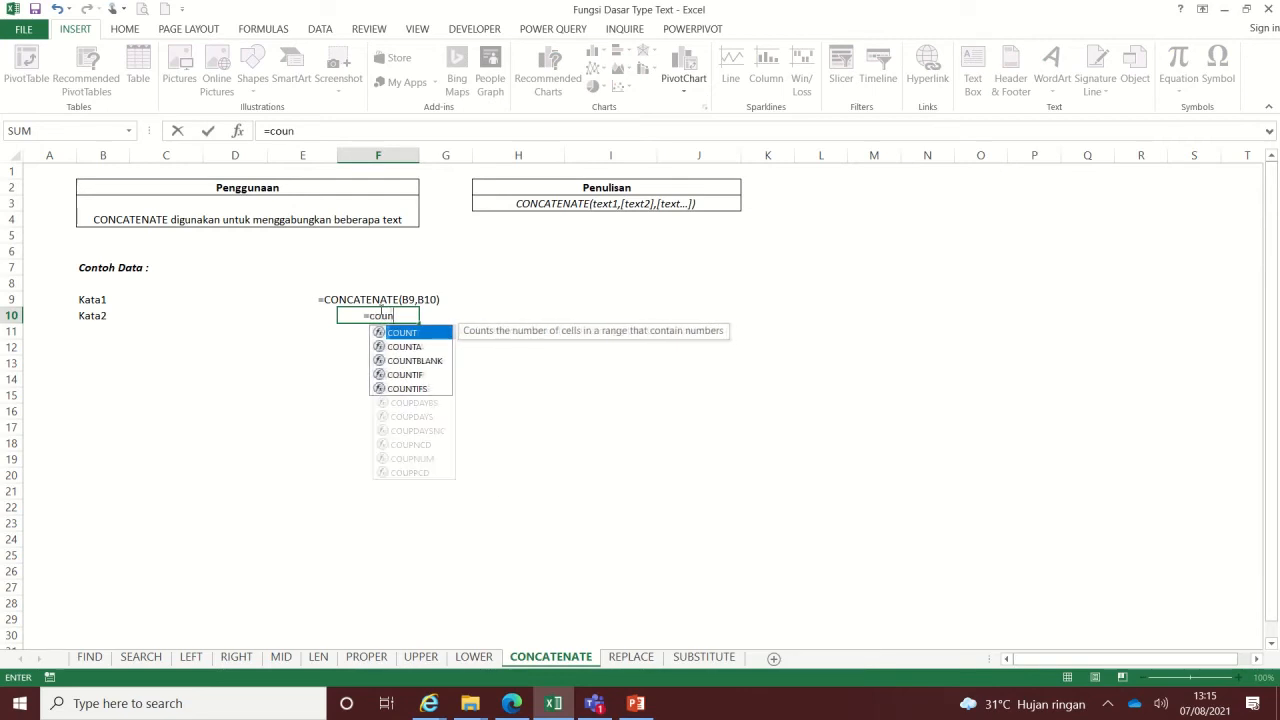
{"action": "type", "text": "n"}
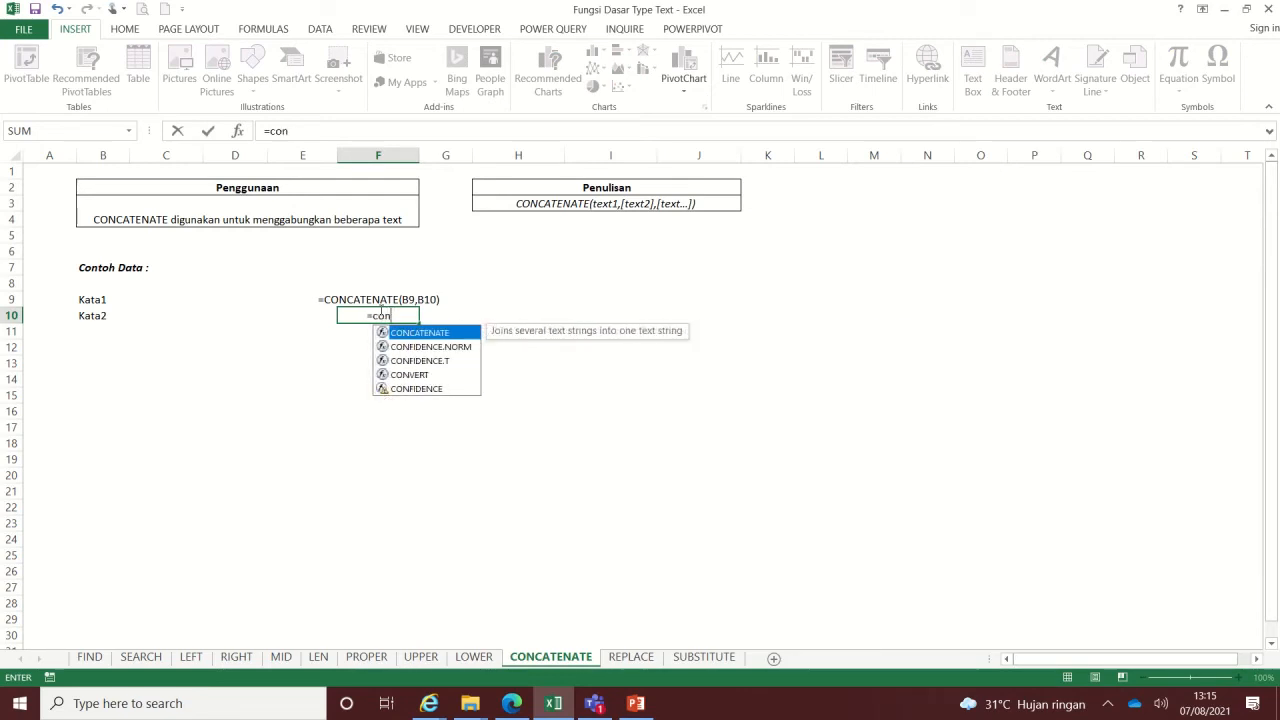
{"action": "double_click", "coordinate": [443, 333]}
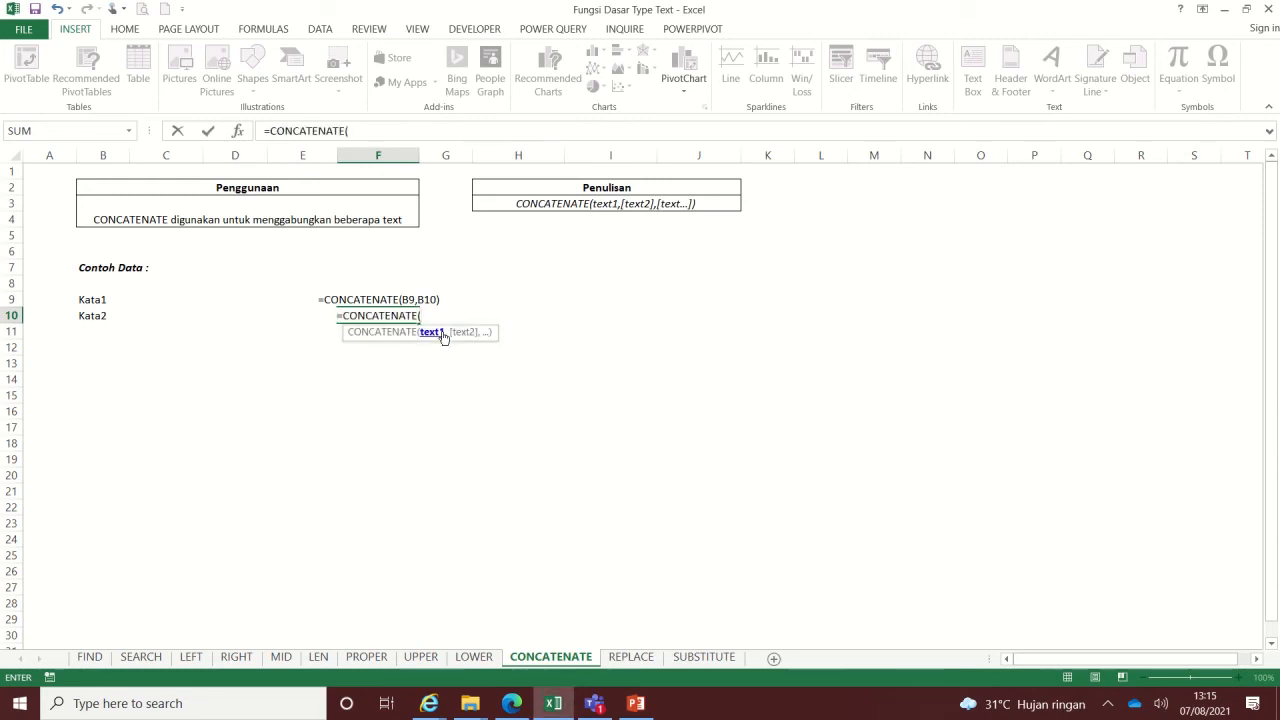
{"action": "left_click", "coordinate": [97, 299]}
{"action": "type", "text": ","}
{"action": "left_click", "coordinate": [107, 317]}
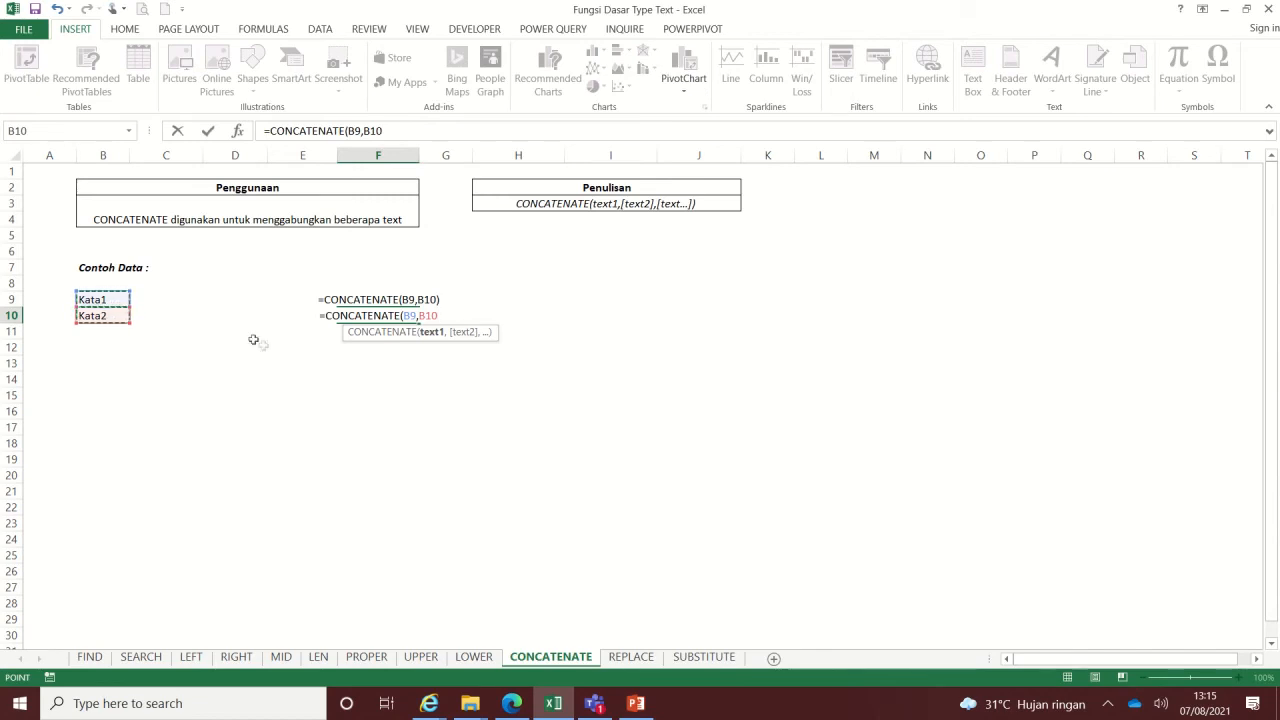
{"action": "type", "text": ")"}
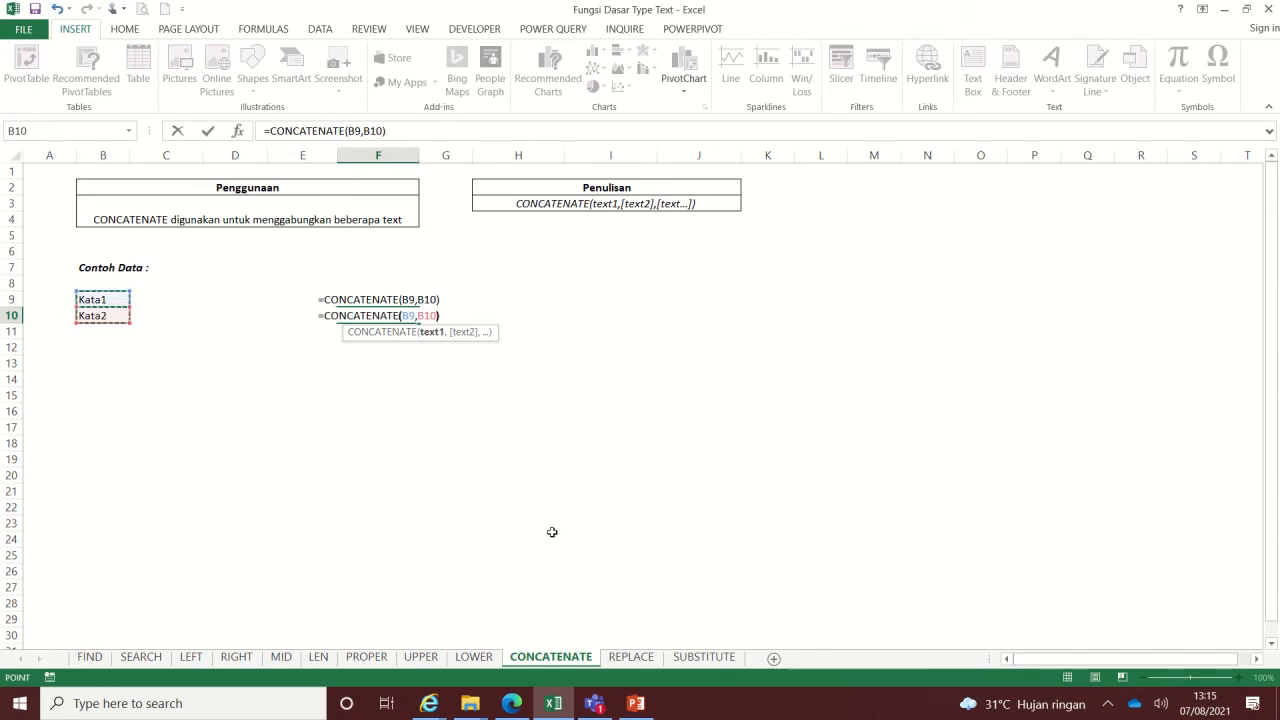
{"action": "key", "text": "Return"}
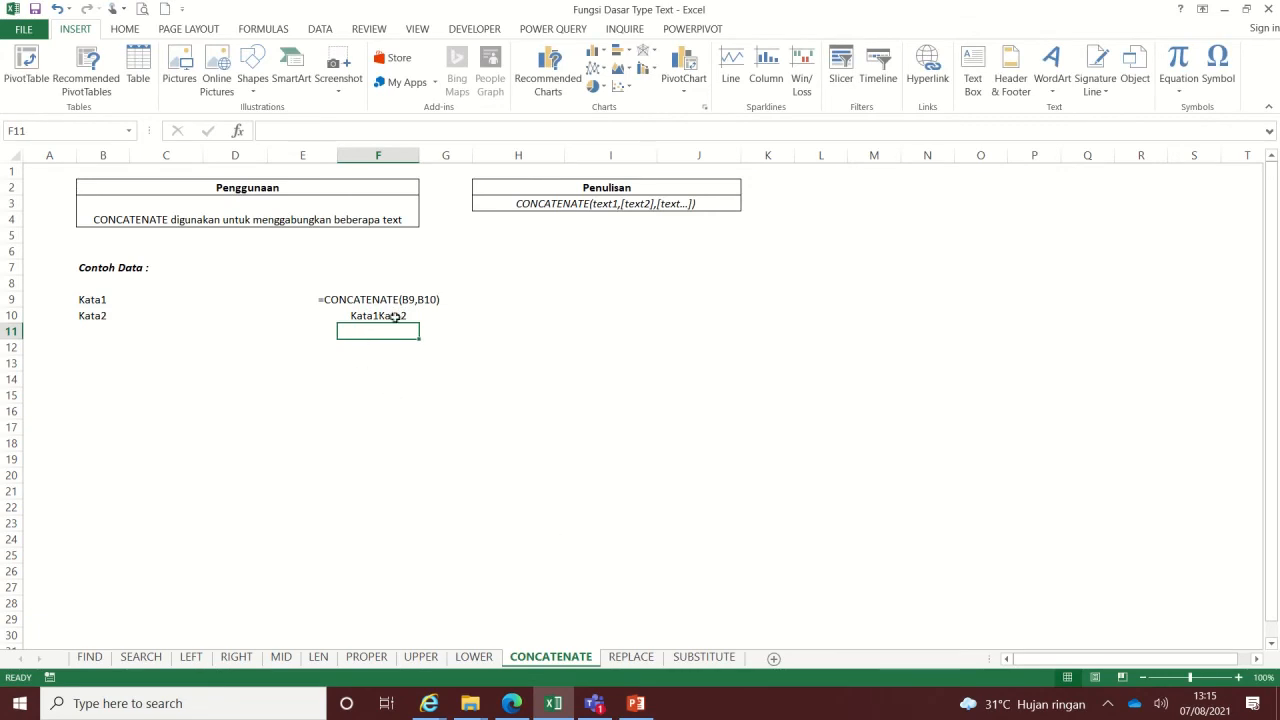
Extend the sample text in B9 to "Kata1 Kata5" followed by a trailing space.
{"action": "left_click", "coordinate": [115, 298]}
{"action": "double_click", "coordinate": [115, 298]}
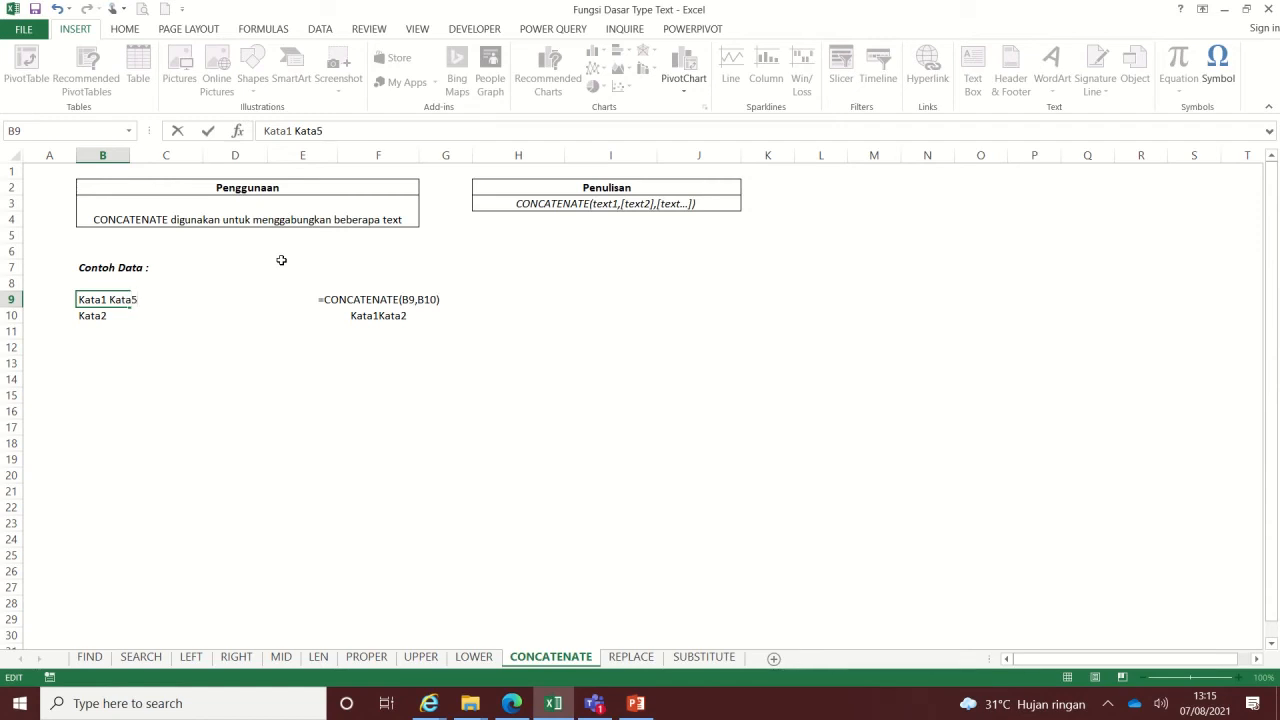
{"action": "key", "text": "Return"}
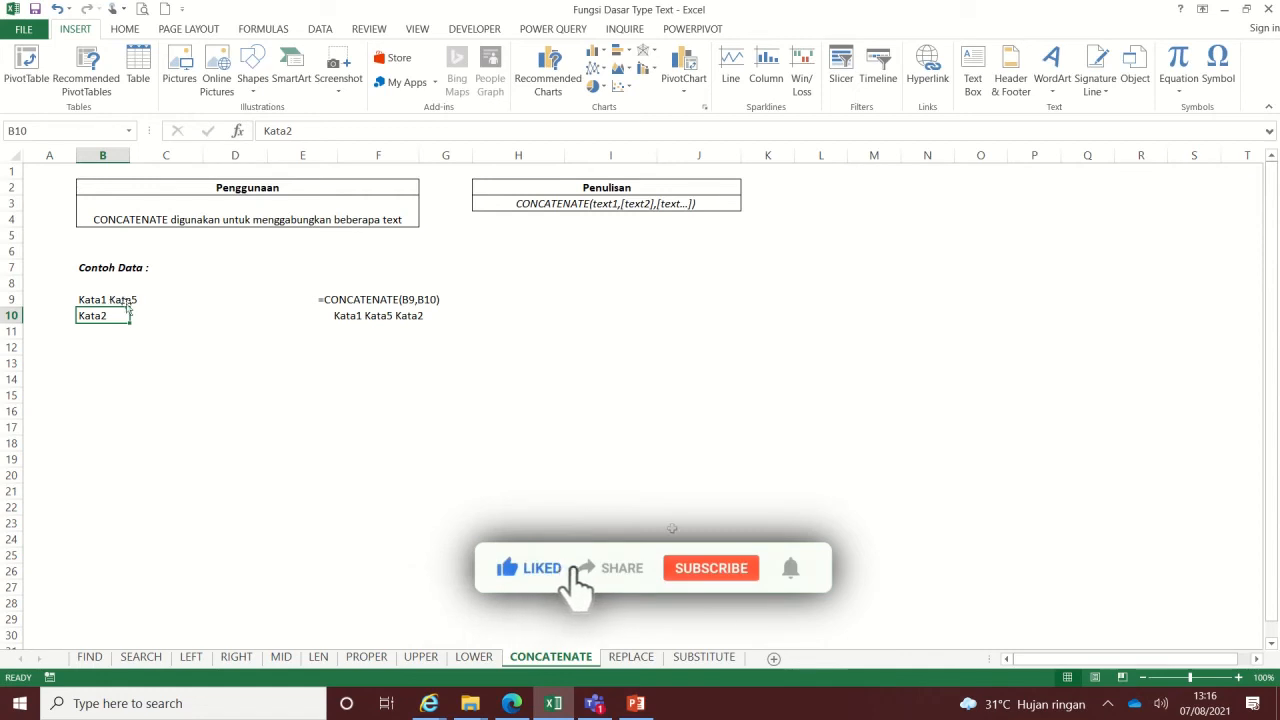
On the REPLACE sheet, examine the example formula in F9 and the word "Saya" it replaces in the B9 source text.
{"action": "left_click", "coordinate": [631, 657]}
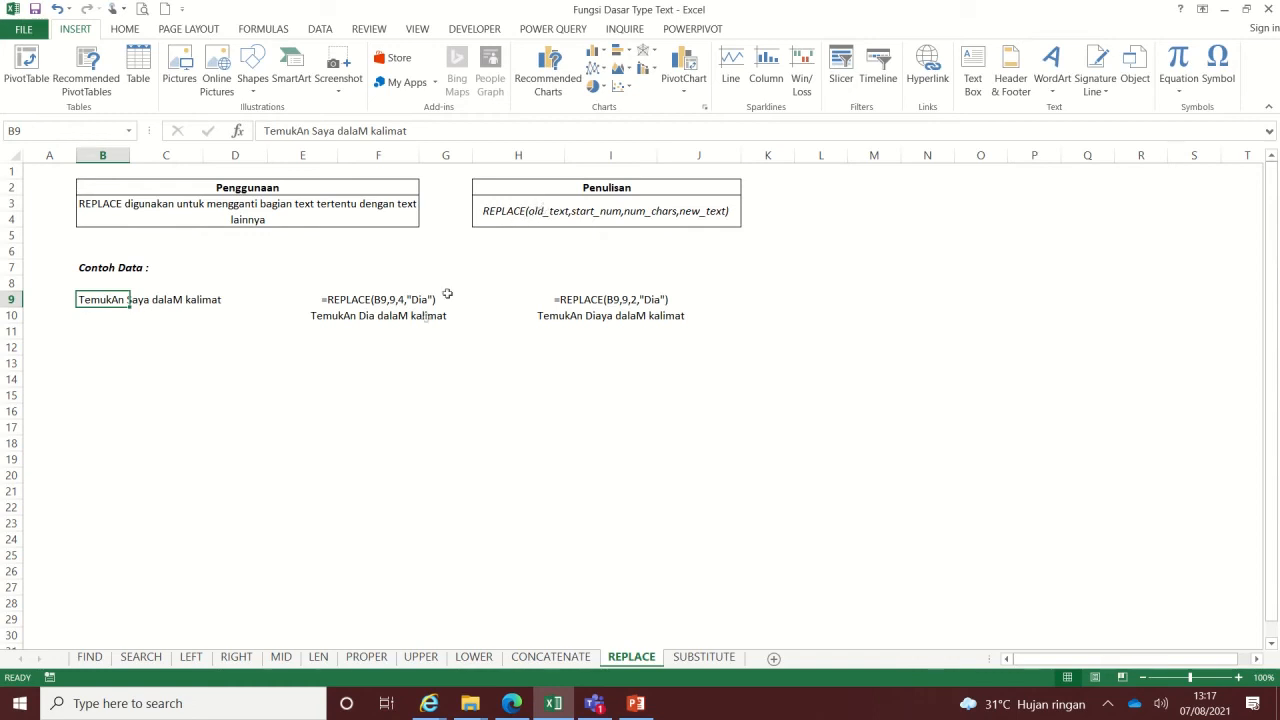
{"action": "left_click", "coordinate": [348, 296]}
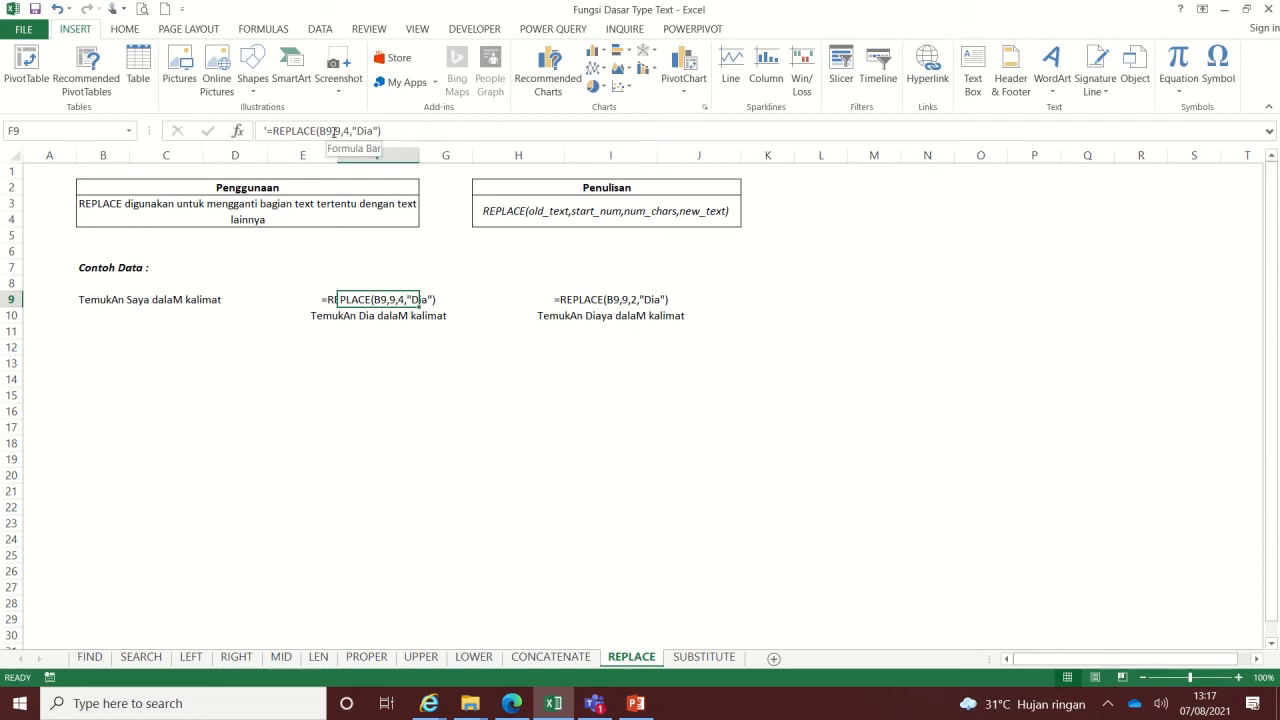
{"action": "left_click", "coordinate": [131, 301]}
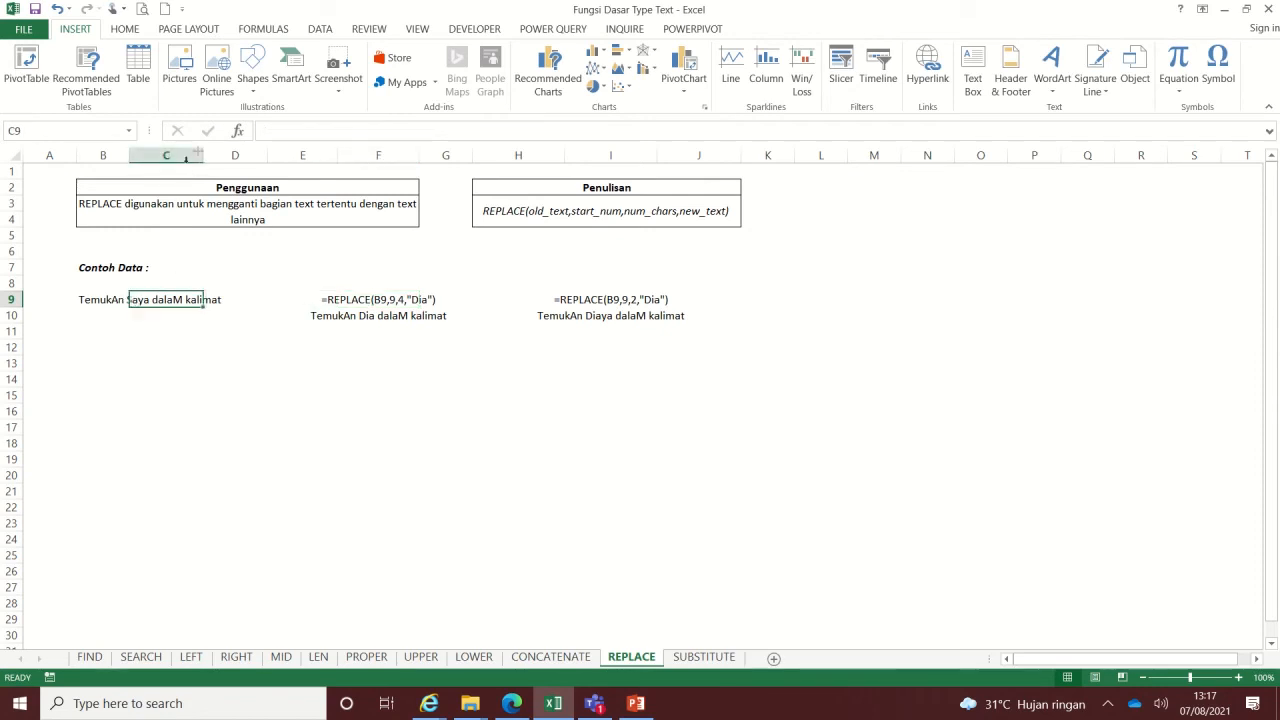
{"action": "left_click", "coordinate": [99, 302]}
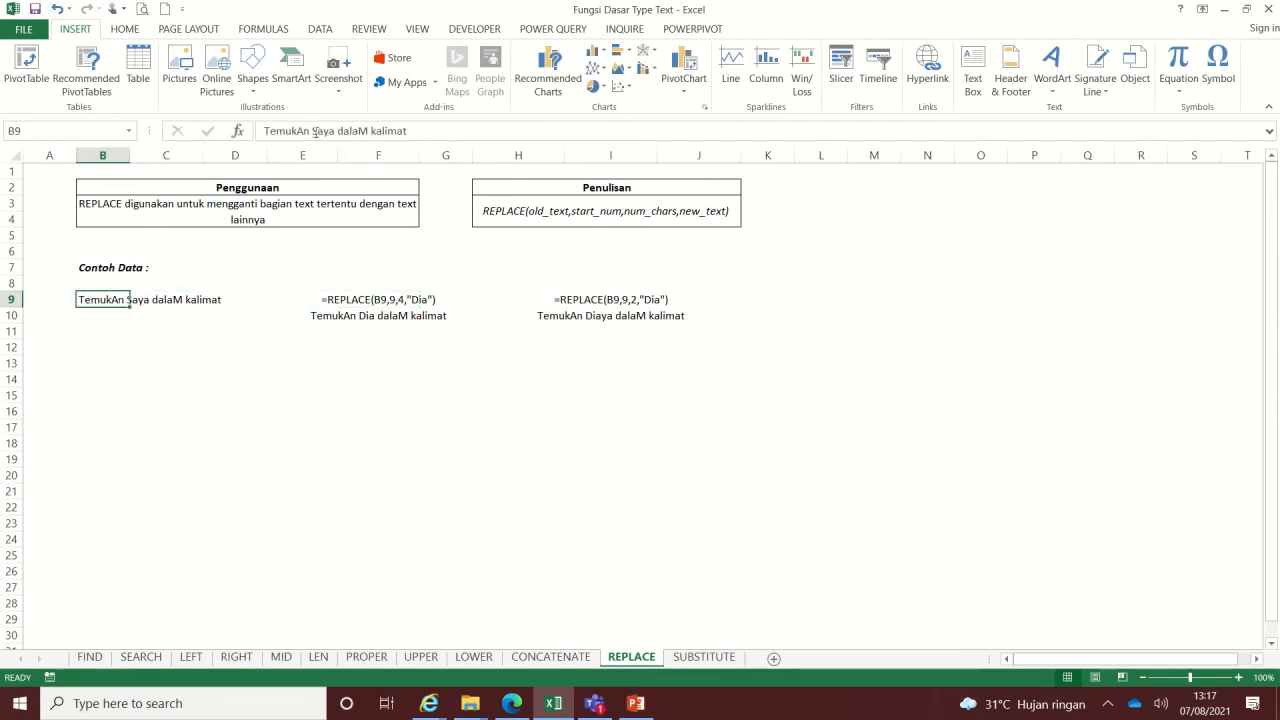
{"action": "left_click", "coordinate": [314, 131]}
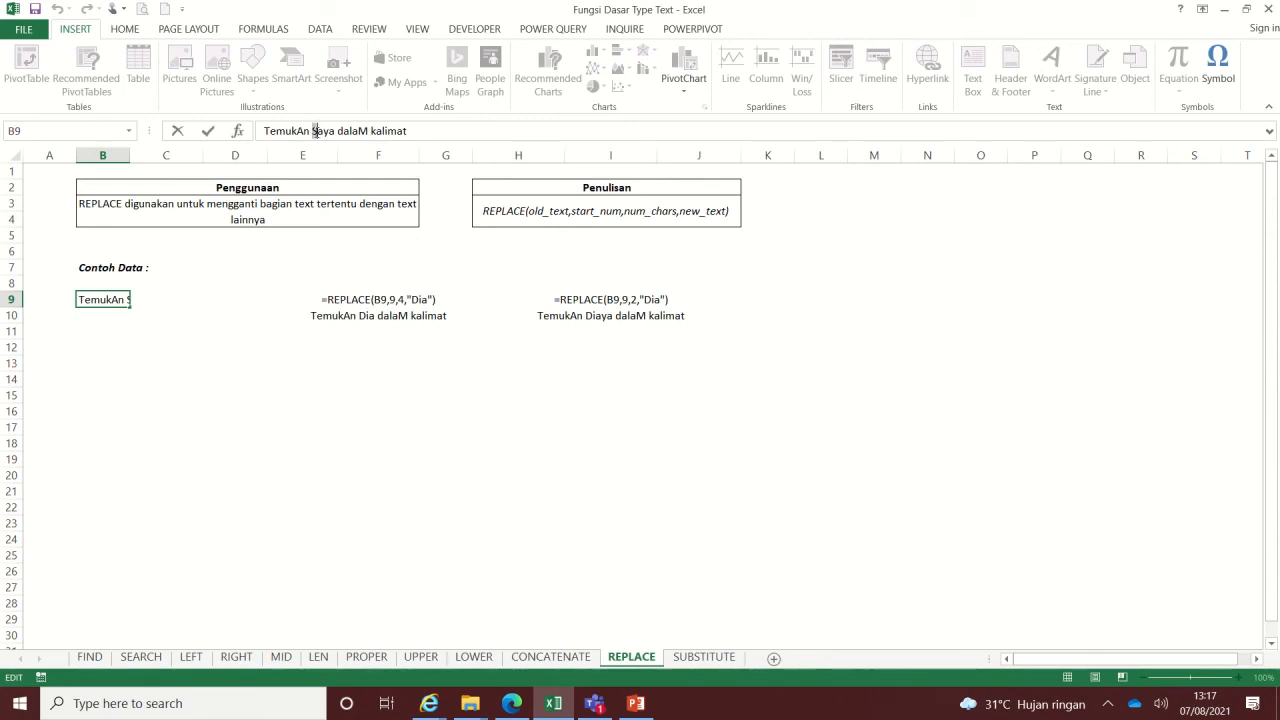
{"action": "left_click_drag", "start_coordinate": [312, 130], "coordinate": [333, 138]}
{"action": "key", "text": "Escape"}
Examine the second REPLACE example in I9, the letters "Sa" it replaces in the B9 text, and its result in I10.
{"action": "left_click", "coordinate": [562, 299]}
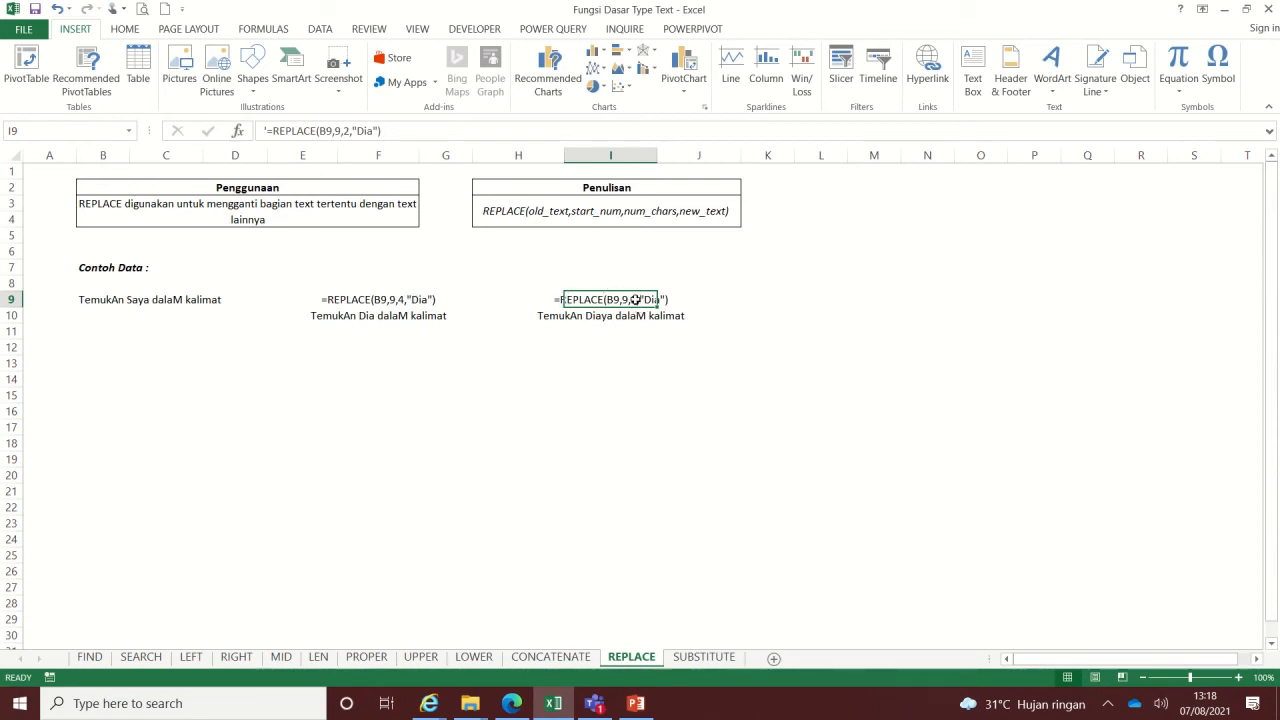
{"action": "double_click", "coordinate": [347, 131]}
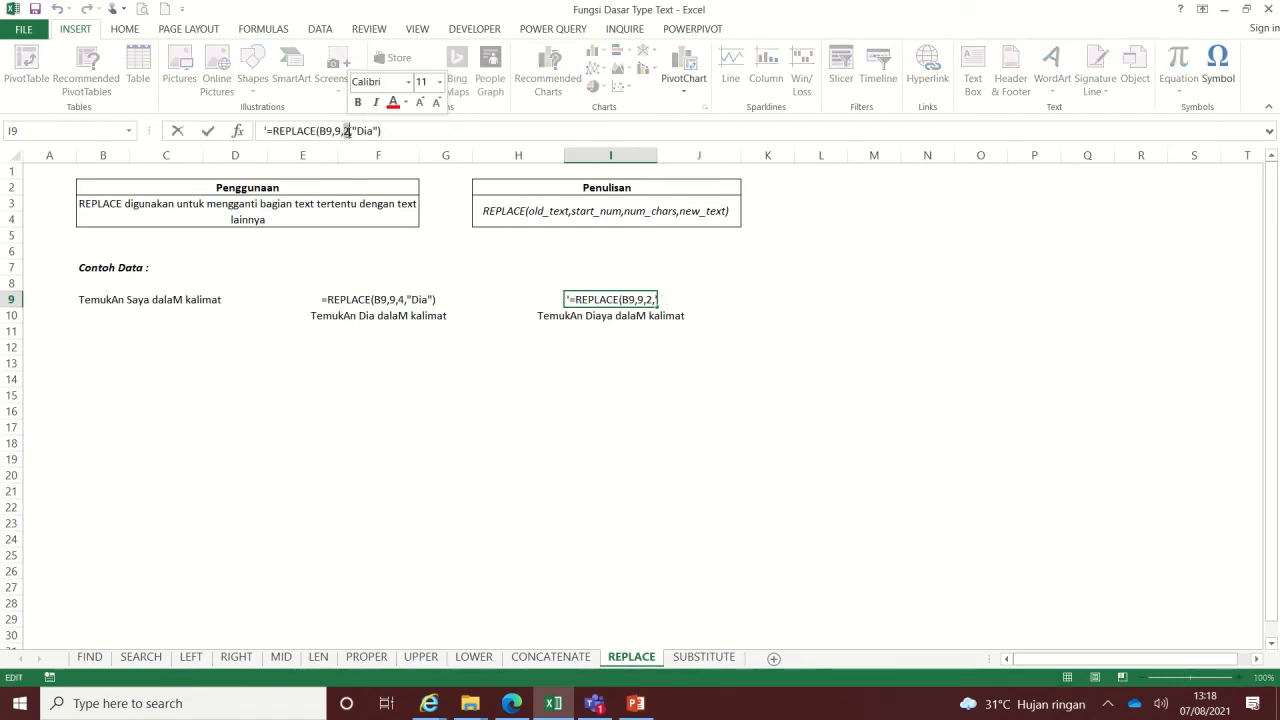
{"action": "left_click", "coordinate": [101, 299]}
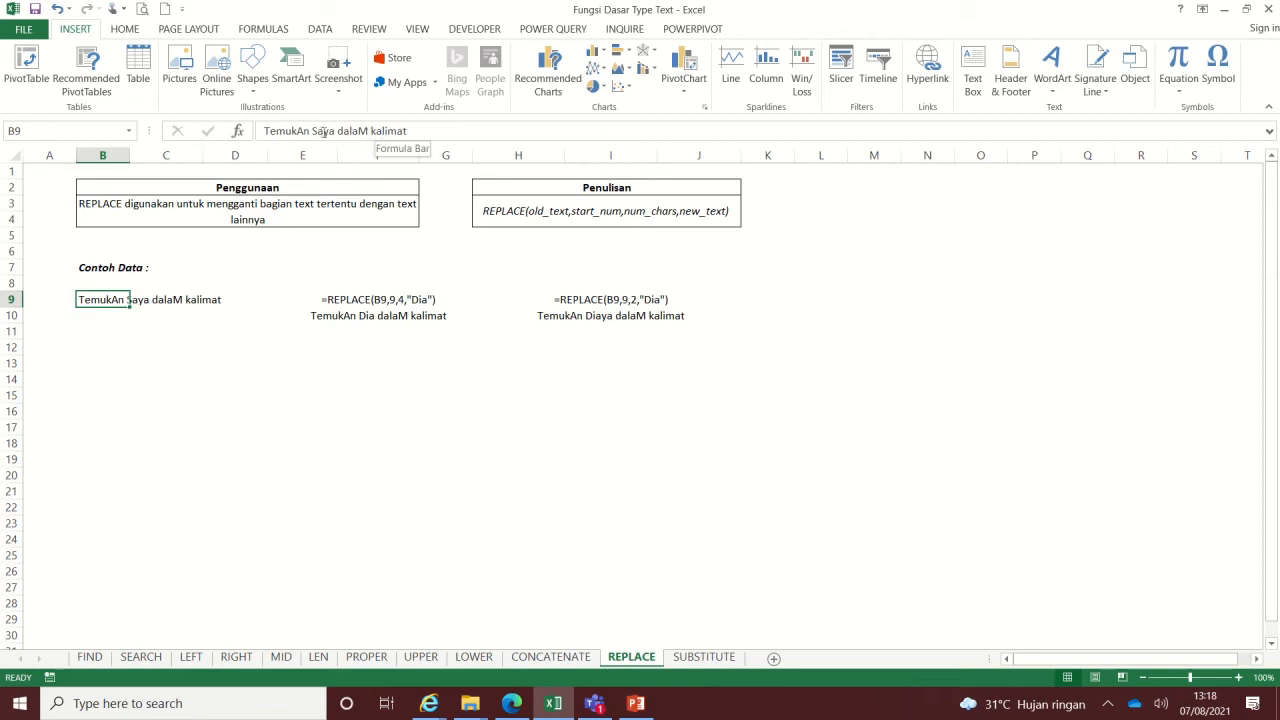
{"action": "left_click", "coordinate": [313, 131]}
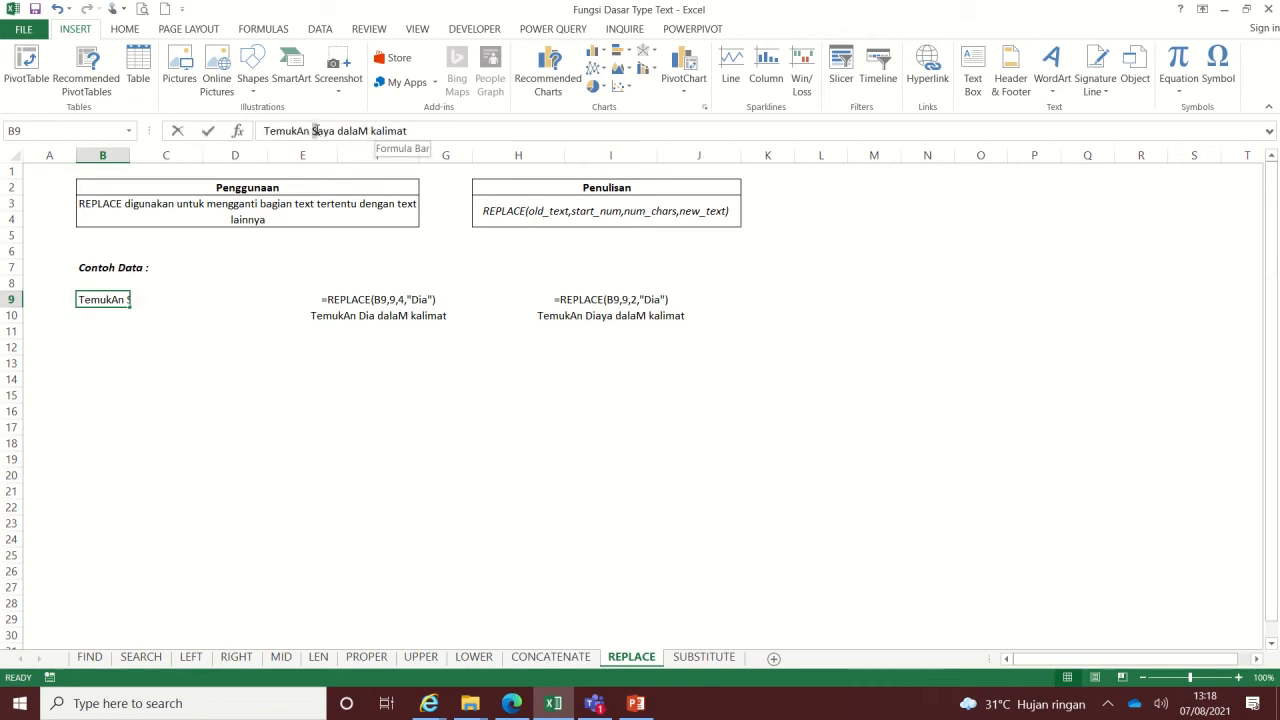
{"action": "left_click_drag", "start_coordinate": [314, 131], "coordinate": [326, 131]}
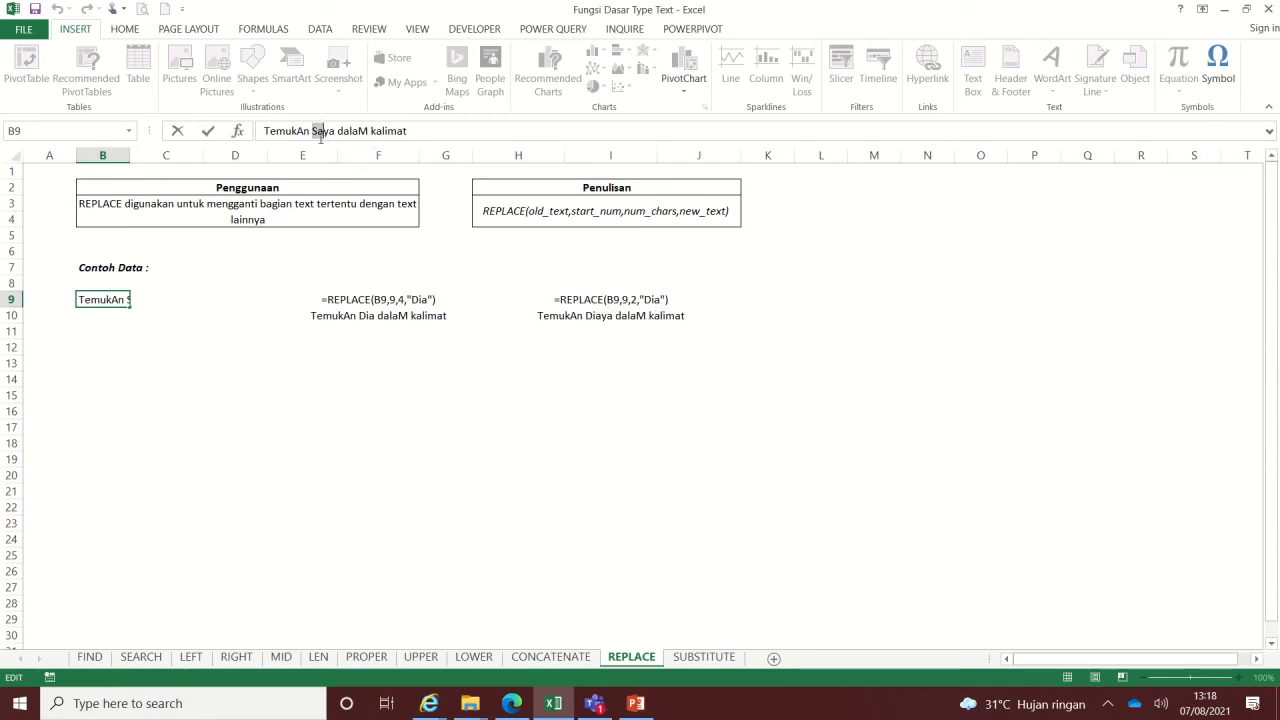
{"action": "left_click", "coordinate": [594, 318]}
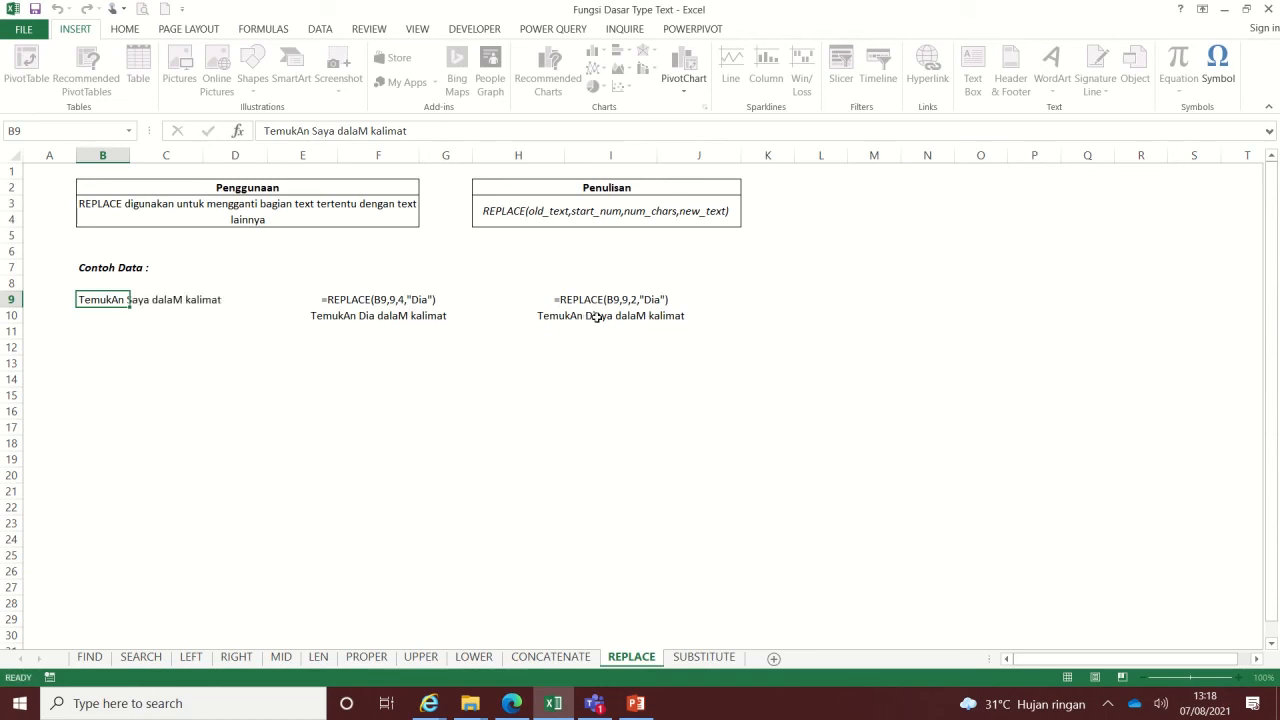
{"action": "left_click_drag", "start_coordinate": [340, 130], "coordinate": [316, 127]}
{"action": "key", "text": "Escape"}
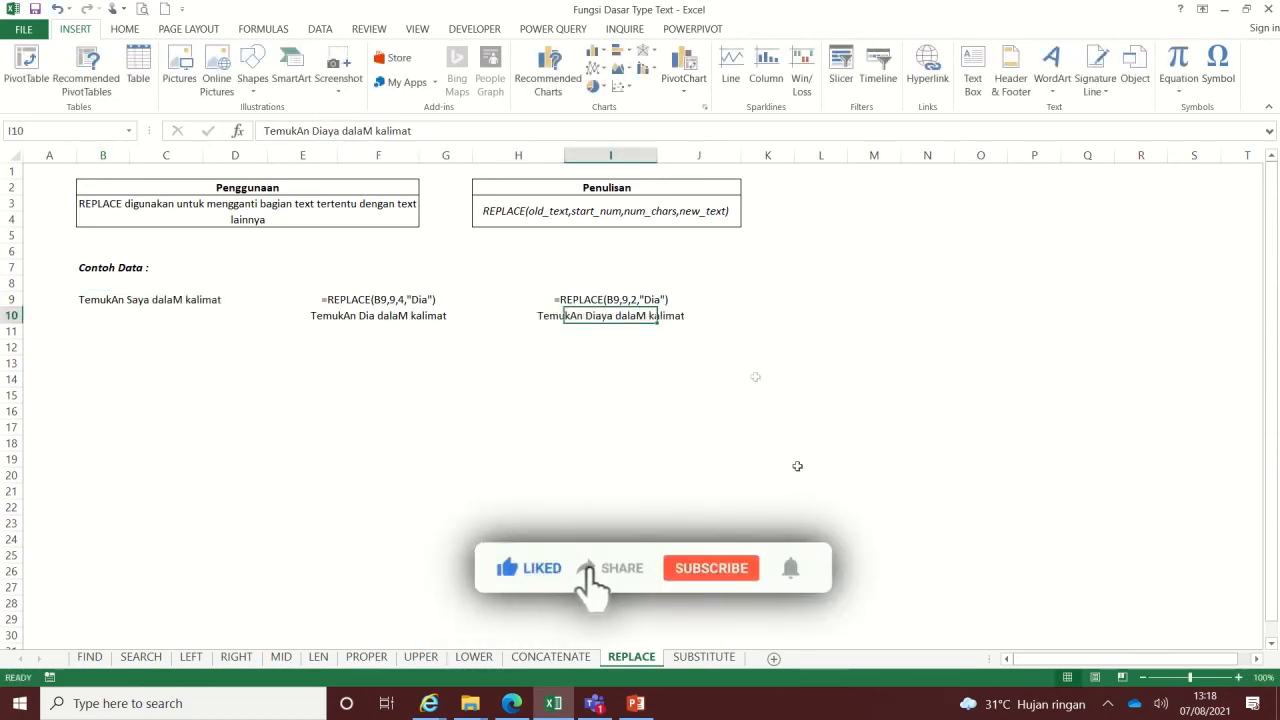
{"action": "left_click", "coordinate": [727, 315]}
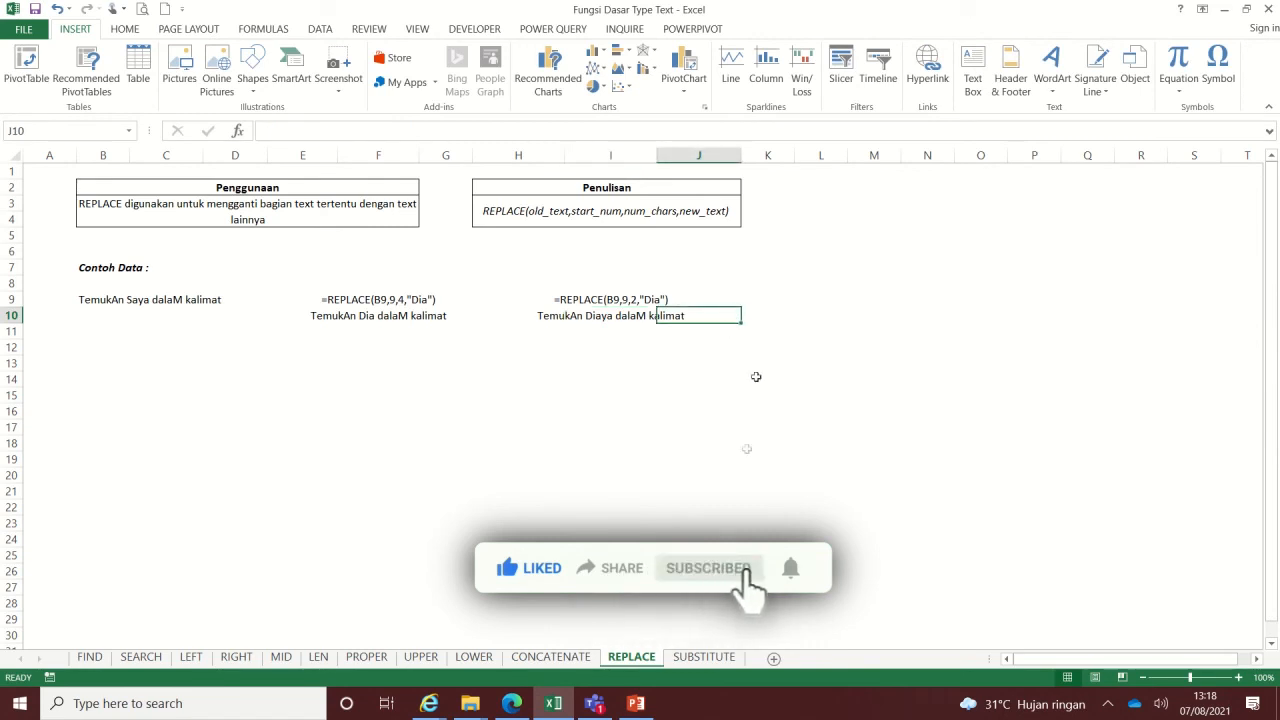
On the SUBSTITUTE sheet, examine the B9 source text and the "Saya" and "Dia" arguments in F9, comparing them with the REPLACE sheet.
{"action": "left_click", "coordinate": [712, 657]}
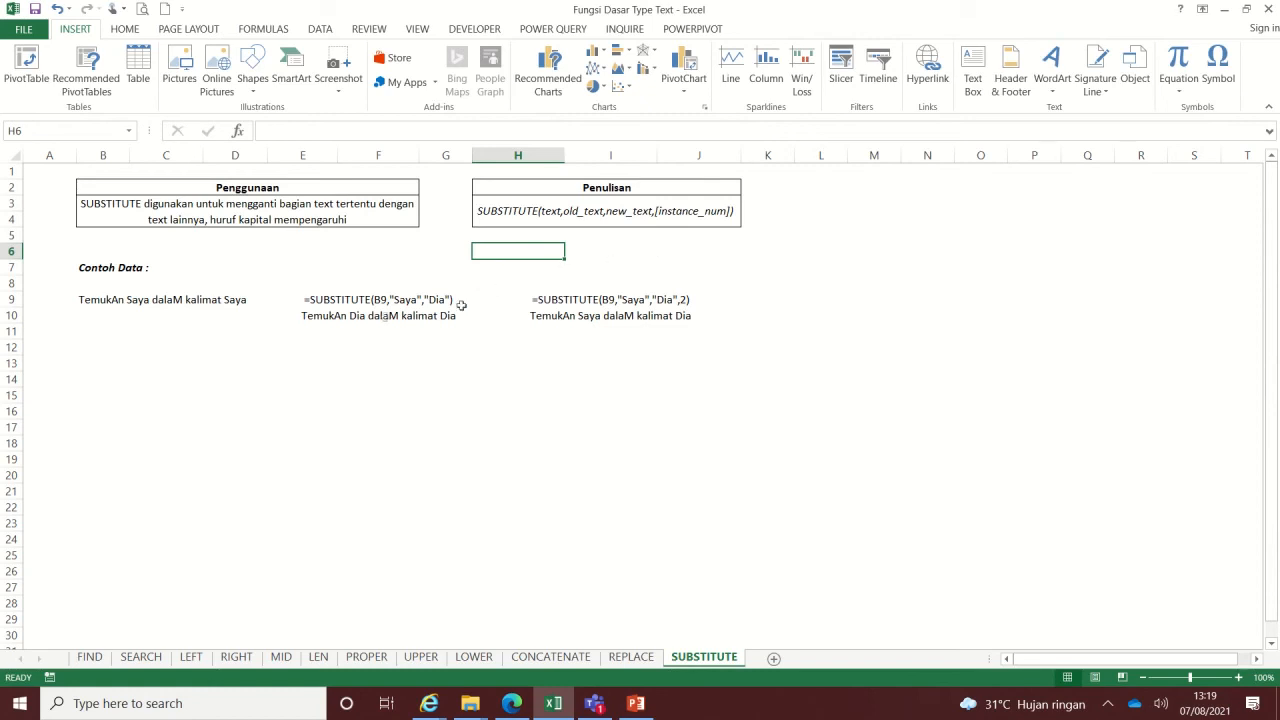
{"action": "left_click", "coordinate": [101, 303]}
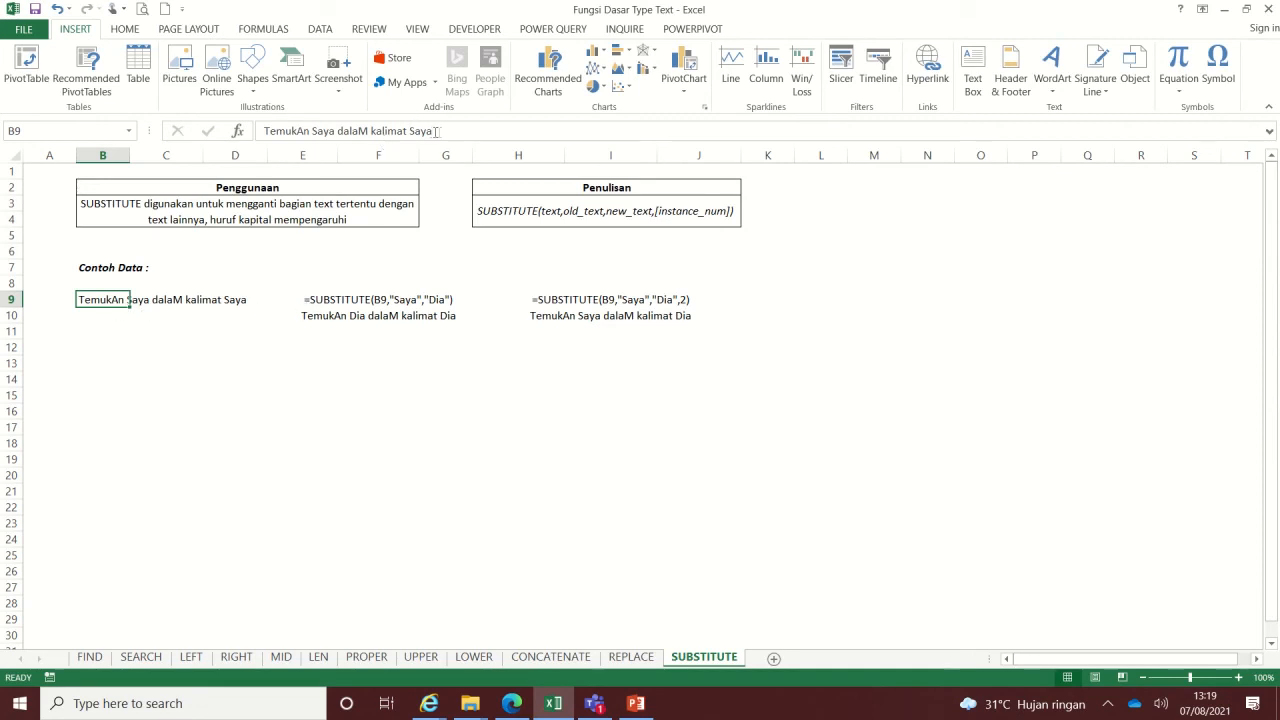
{"action": "left_click", "coordinate": [333, 302]}
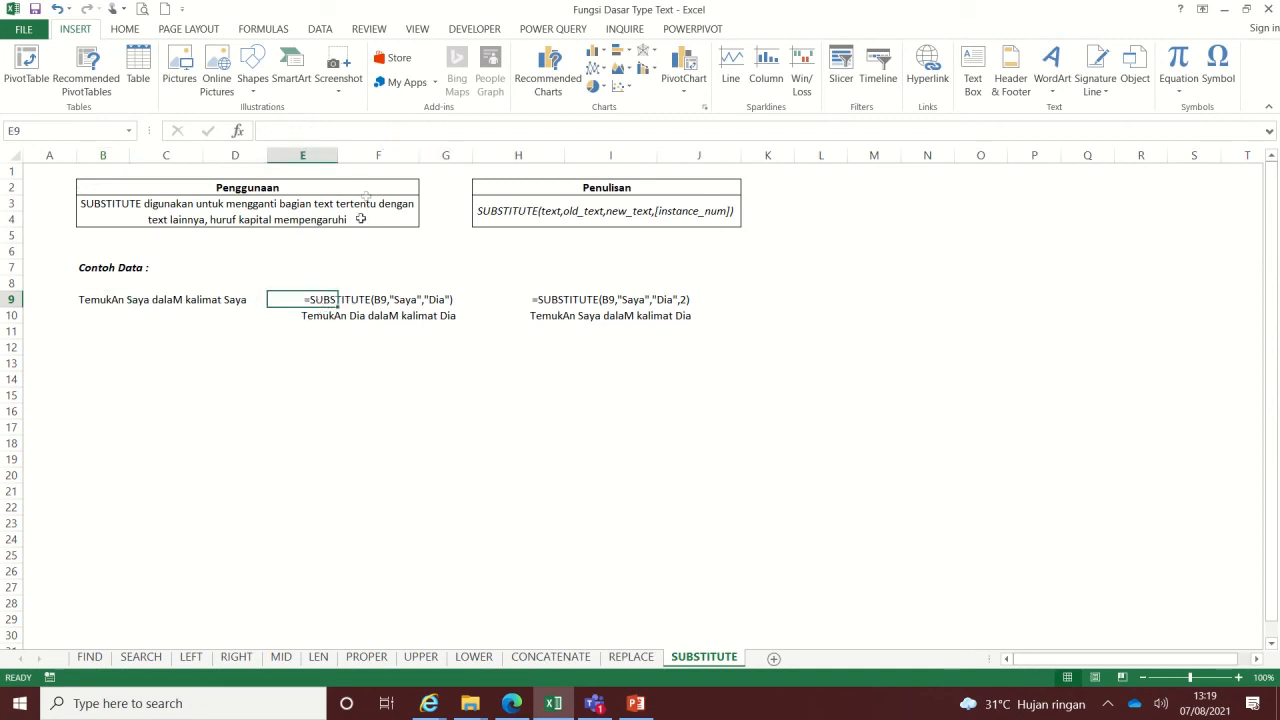
{"action": "left_click", "coordinate": [352, 303]}
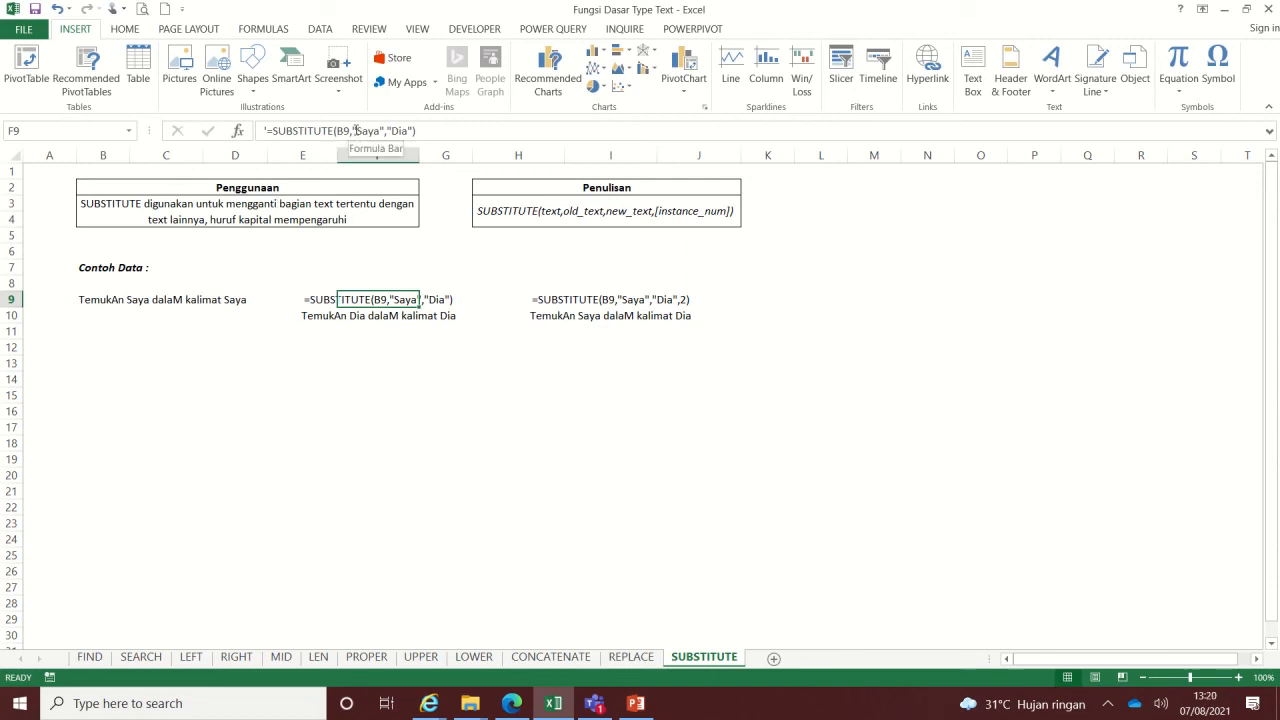
{"action": "left_click_drag", "start_coordinate": [354, 131], "coordinate": [385, 131]}
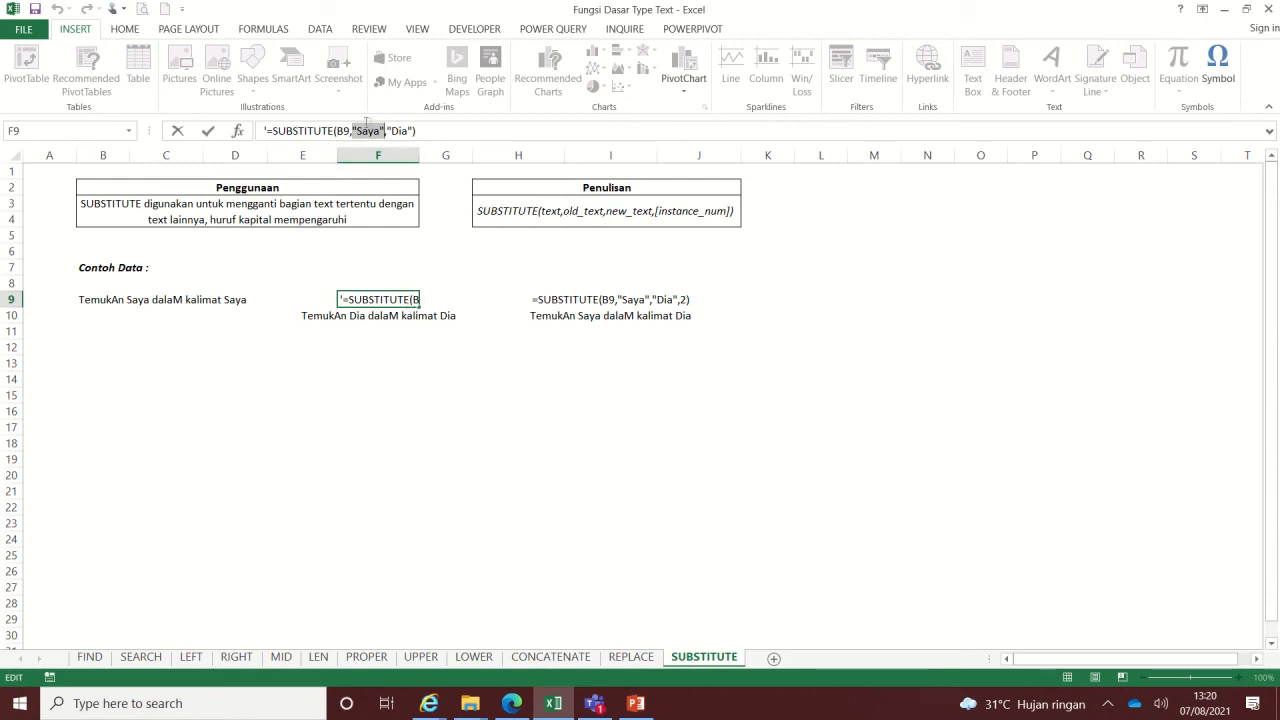
{"action": "left_click_drag", "start_coordinate": [389, 131], "coordinate": [409, 137]}
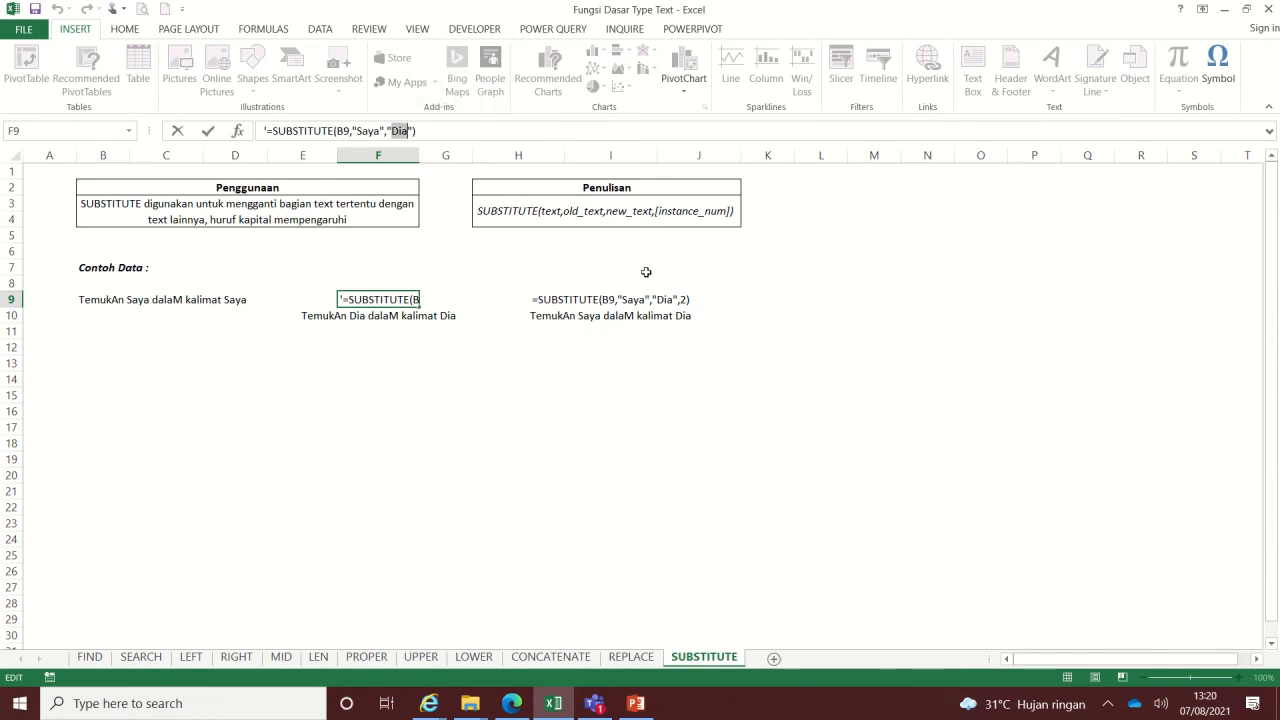
{"action": "left_click", "coordinate": [631, 657]}
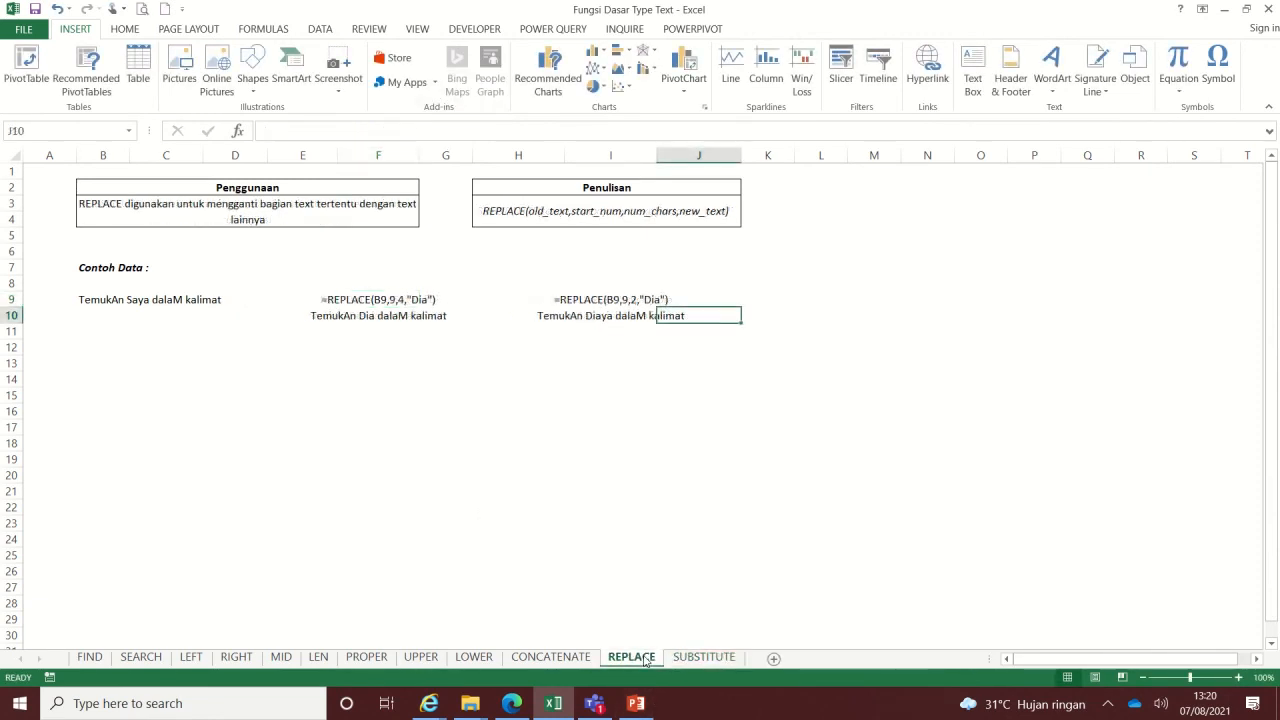
{"action": "left_click", "coordinate": [705, 657]}
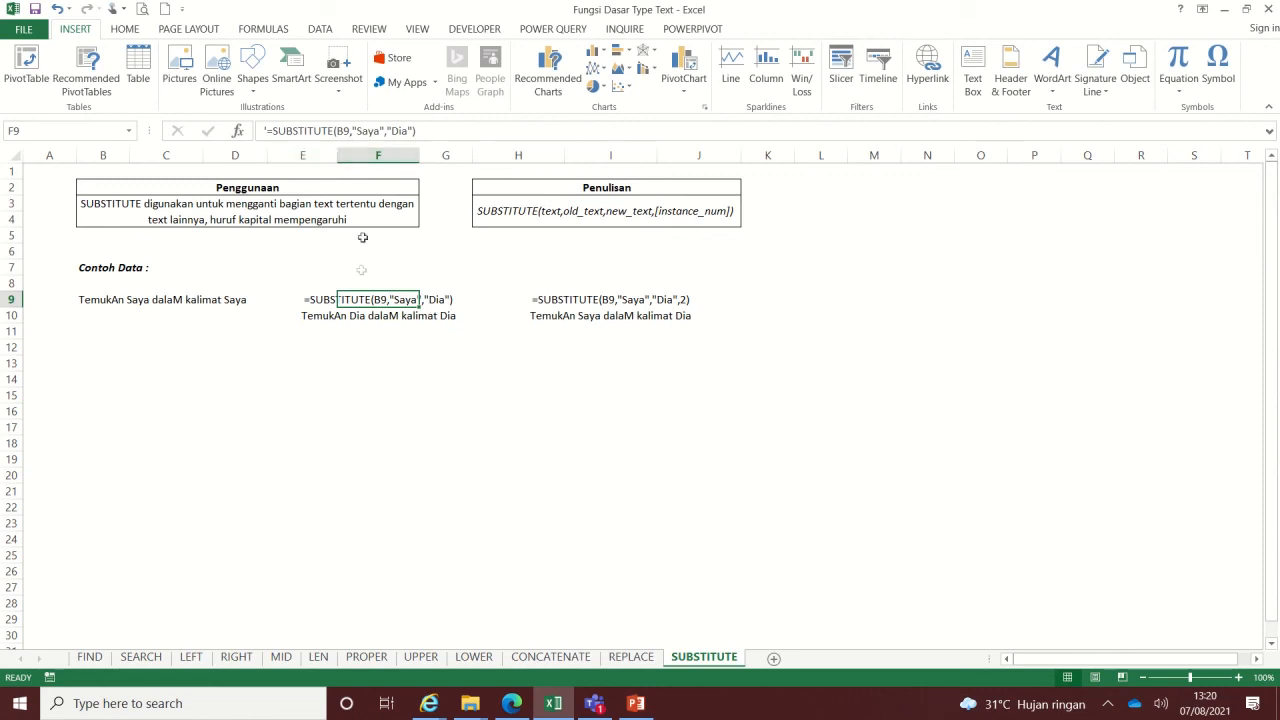
Compare the first SUBSTITUTE result in F10 with the B9 source text and the example formula in F9.
{"action": "left_click", "coordinate": [348, 318]}
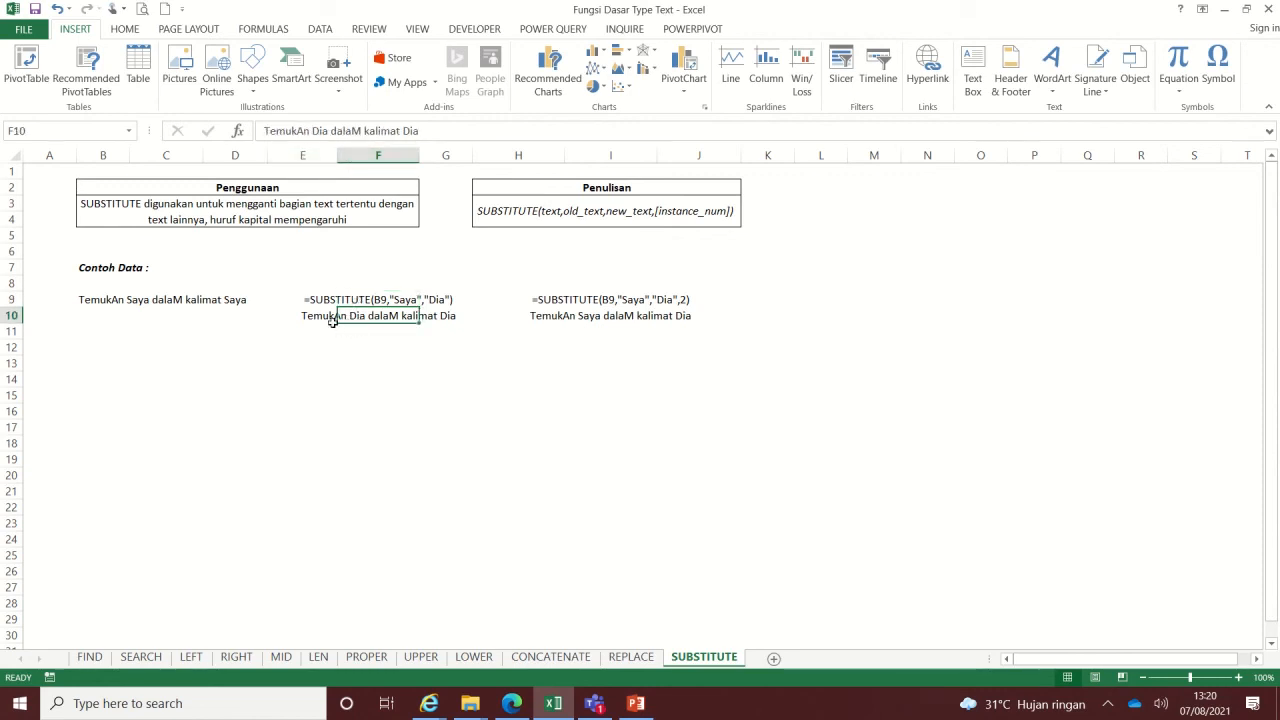
{"action": "left_click", "coordinate": [331, 316]}
{"action": "left_click", "coordinate": [398, 323]}
{"action": "left_click", "coordinate": [390, 300]}
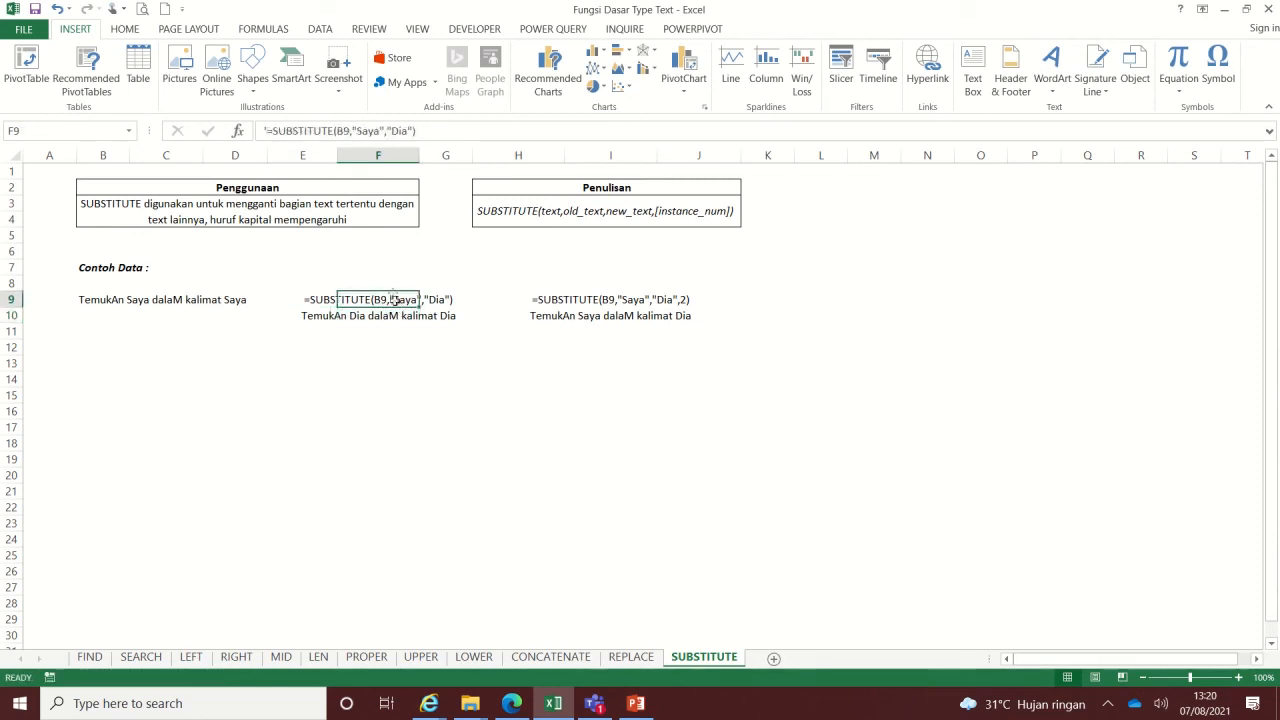
{"action": "left_click", "coordinate": [96, 302]}
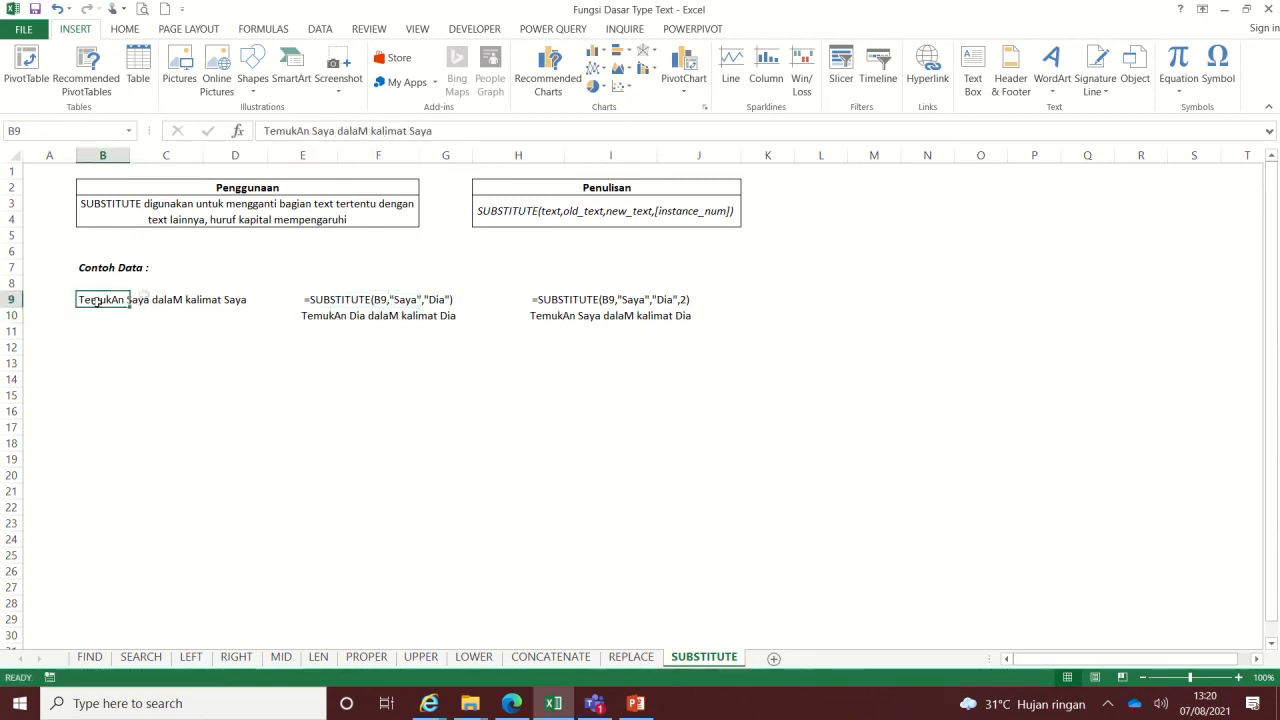
{"action": "left_click", "coordinate": [435, 300]}
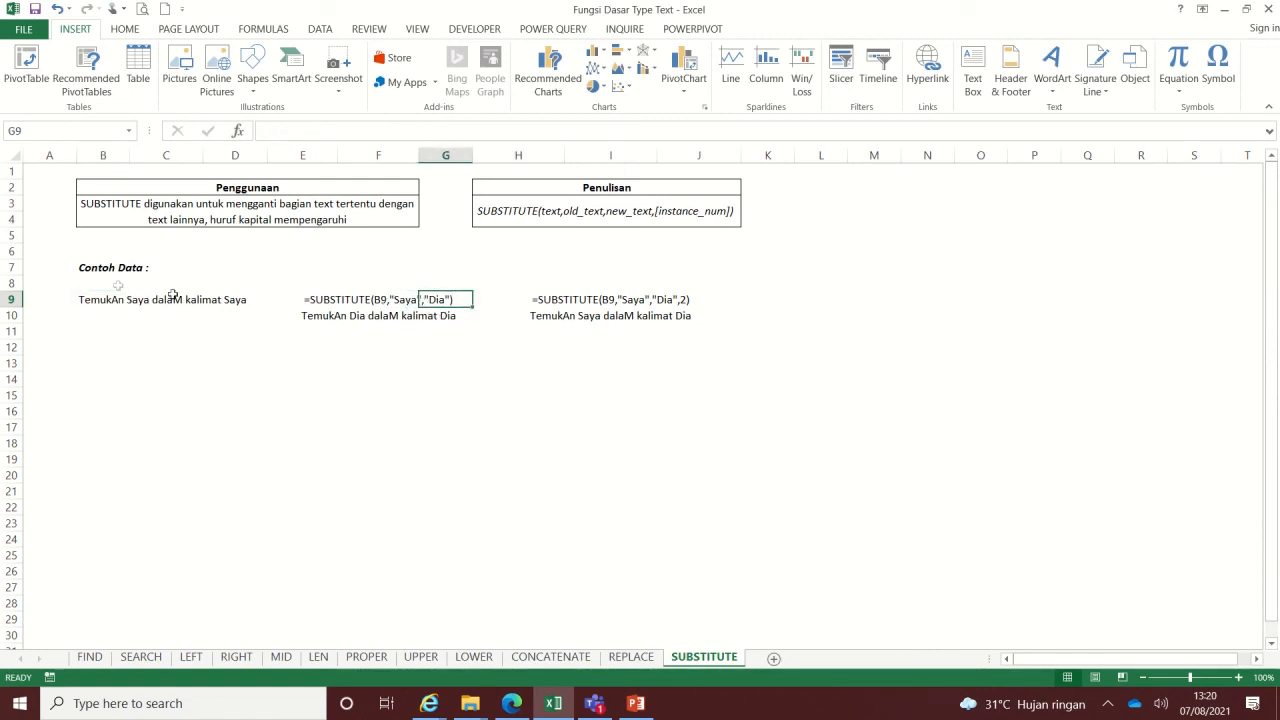
{"action": "left_click", "coordinate": [99, 301]}
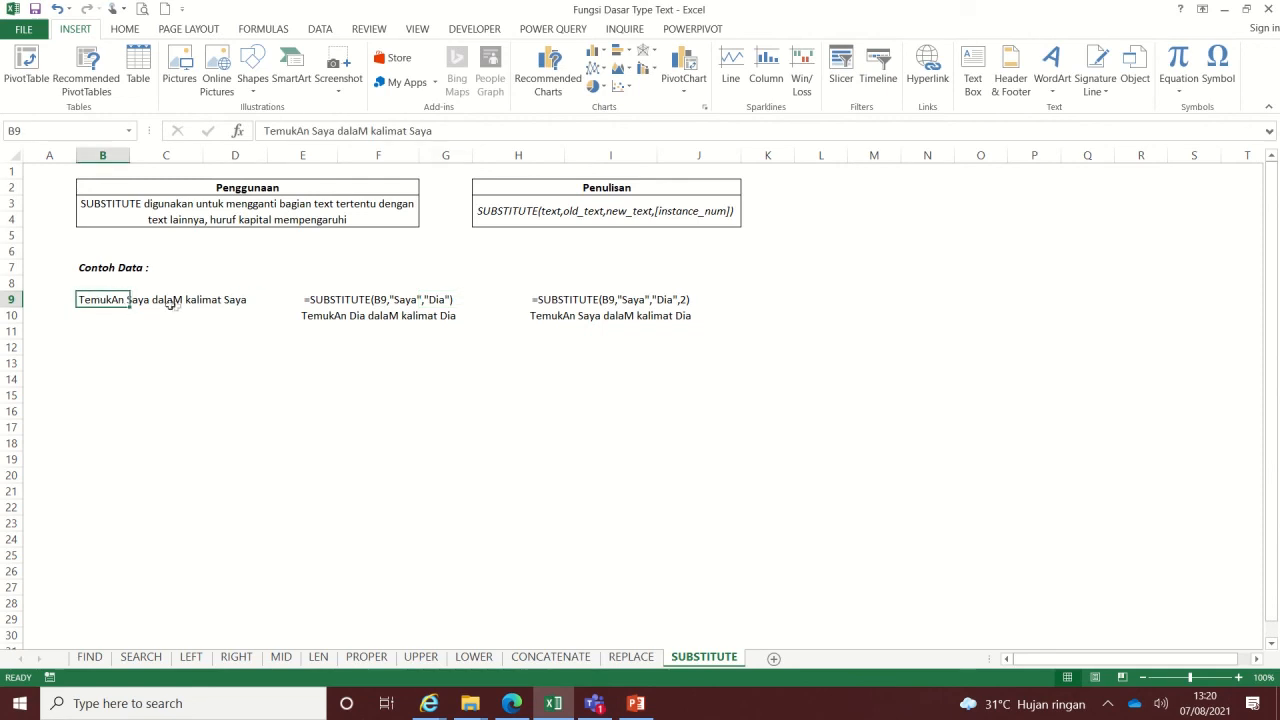
{"action": "left_click", "coordinate": [334, 318]}
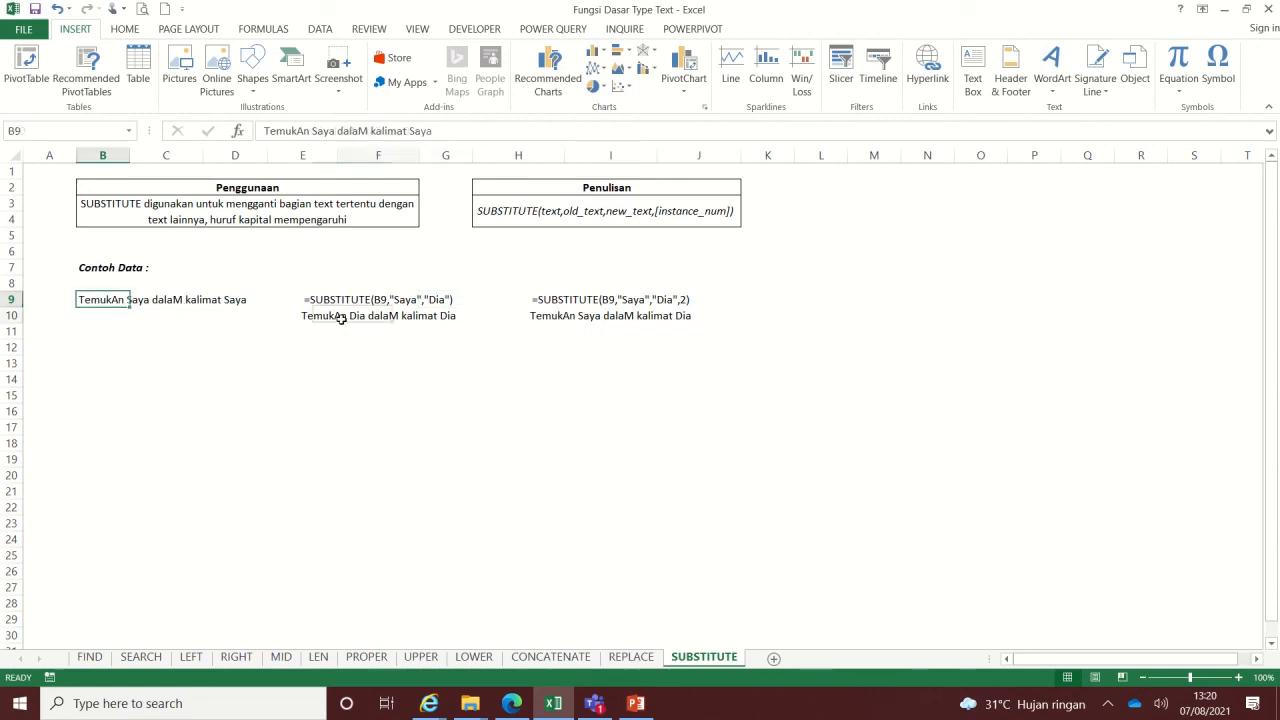
{"action": "left_click", "coordinate": [405, 300]}
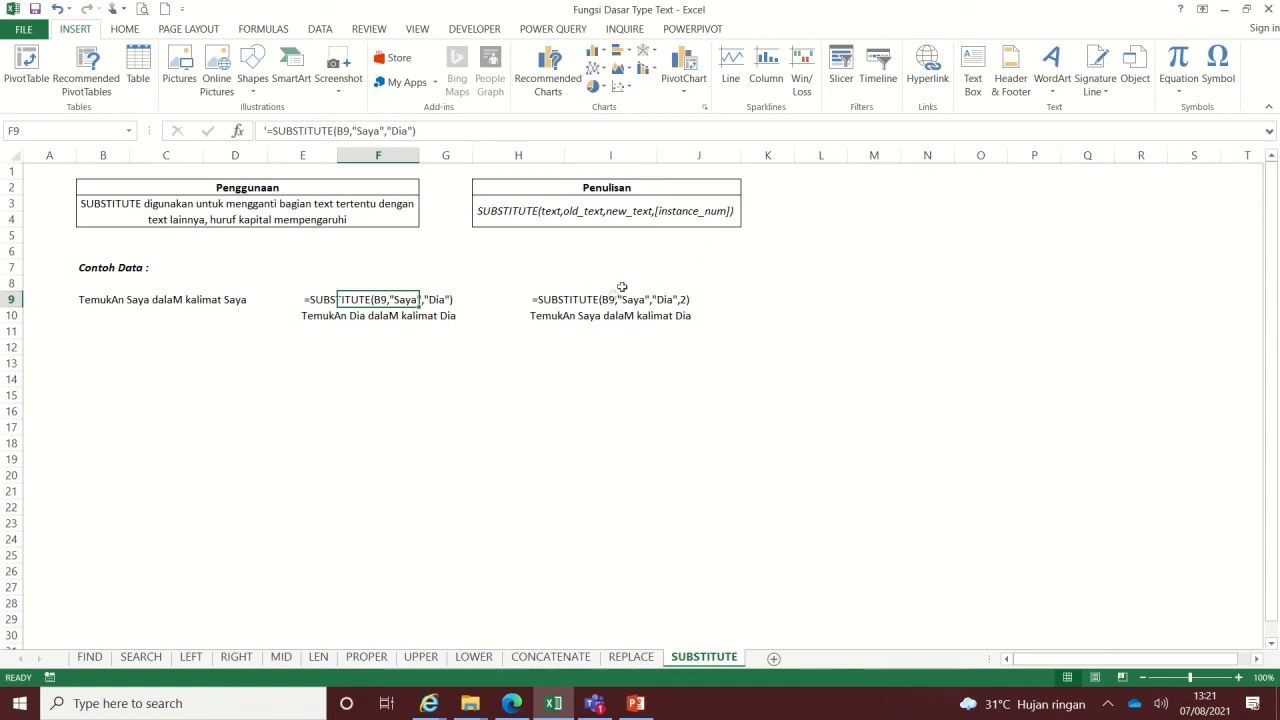
Examine the second SUBSTITUTE example in I9 with instance number 2 and the second "Saya" in the B9 text.
{"action": "left_click", "coordinate": [566, 303]}
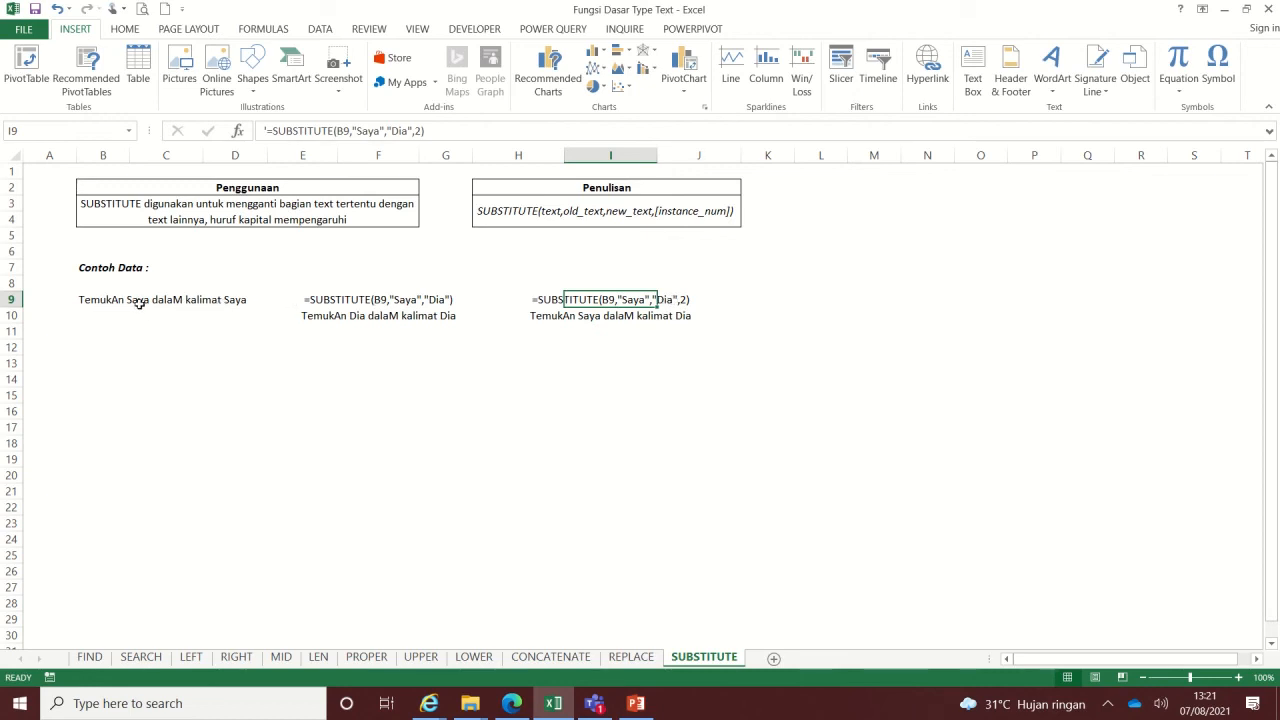
{"action": "left_click", "coordinate": [85, 300]}
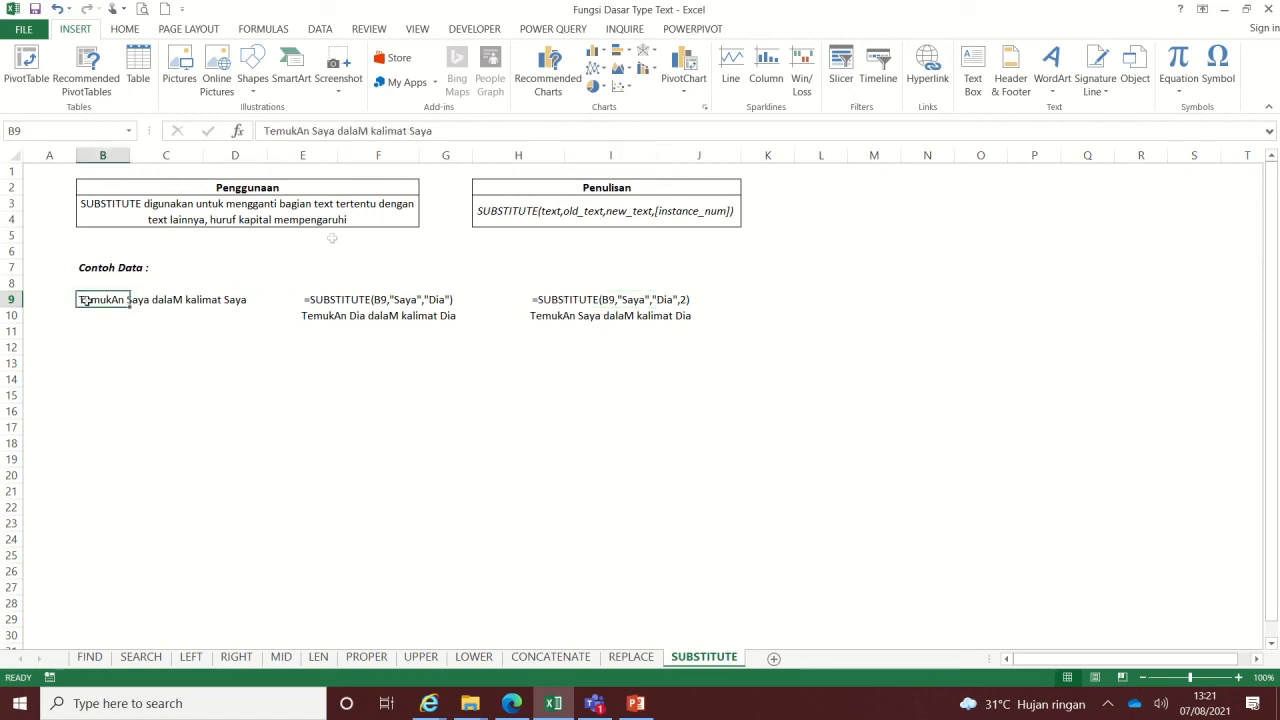
{"action": "double_click", "coordinate": [334, 130]}
{"action": "double_click", "coordinate": [420, 131]}
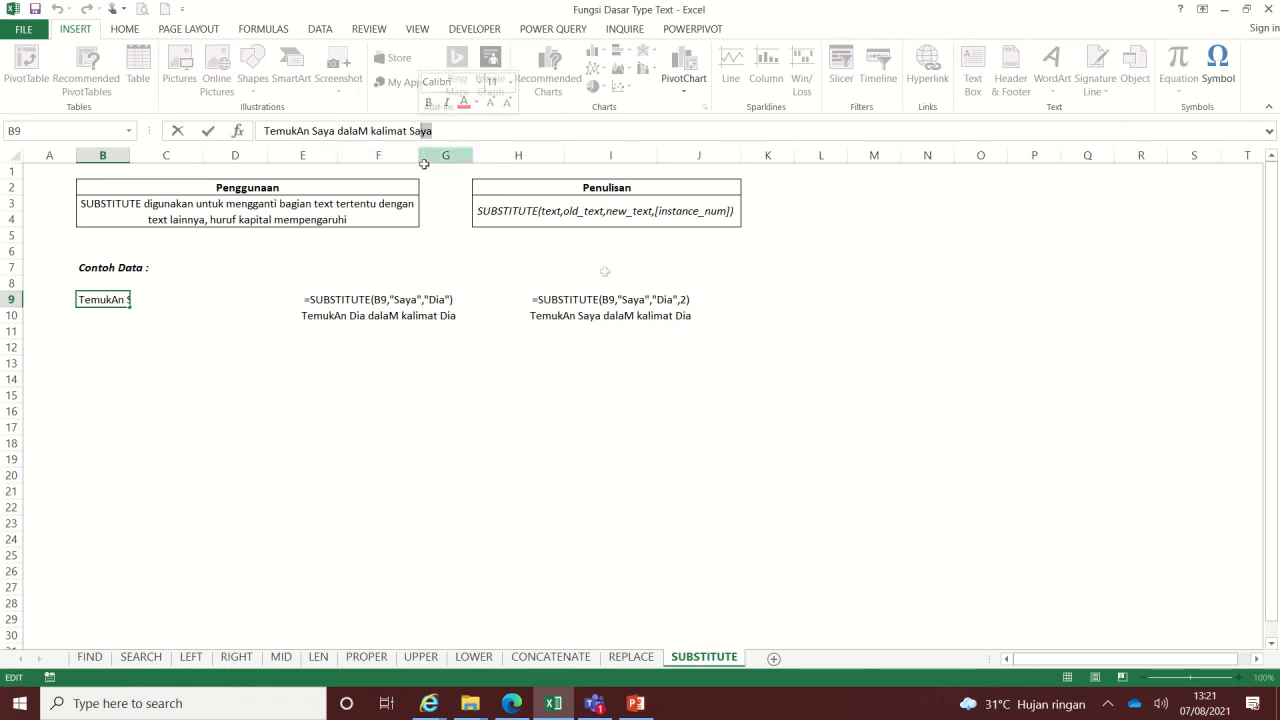
{"action": "key", "text": "Escape"}
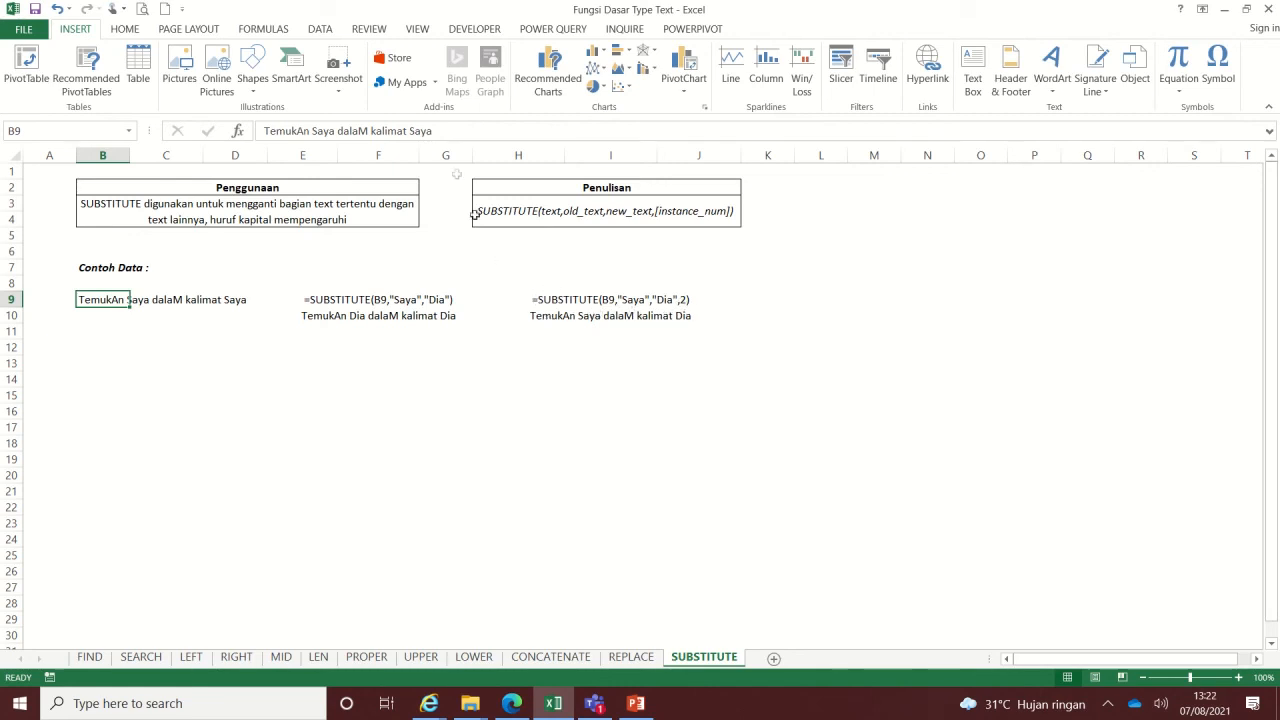
{"action": "left_click_drag", "start_coordinate": [410, 131], "coordinate": [507, 135]}
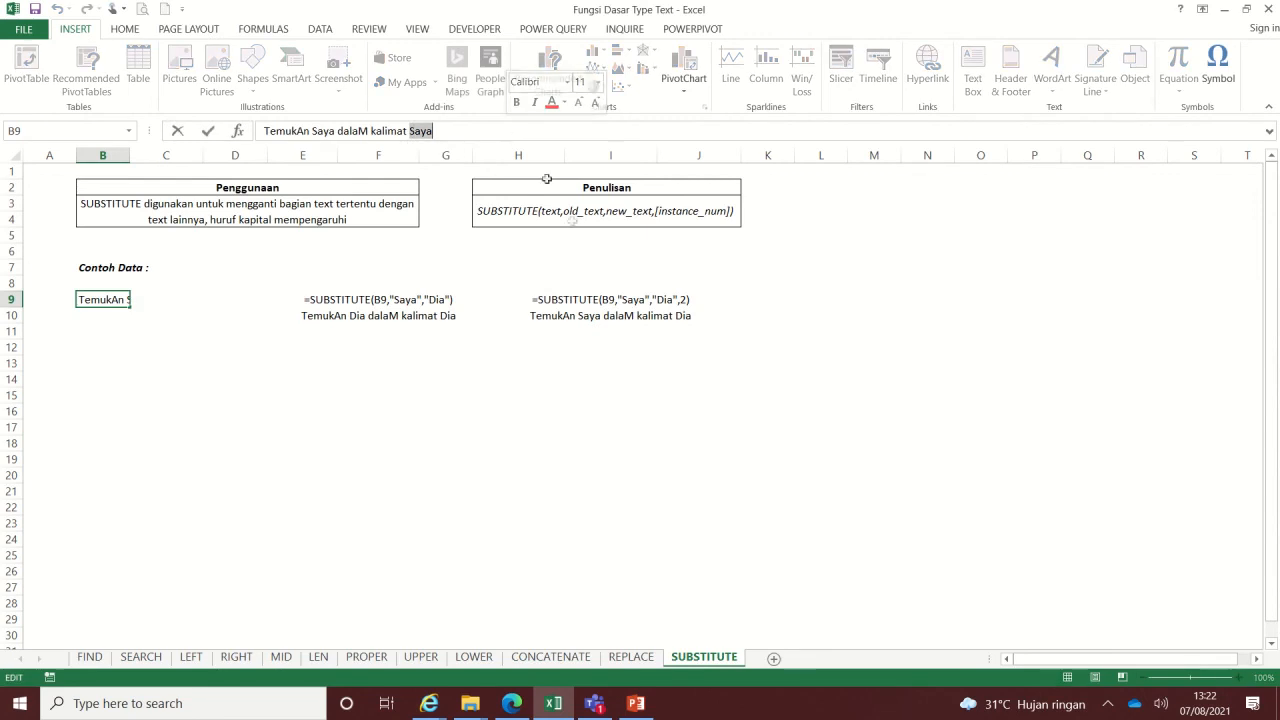
{"action": "key", "text": "Escape"}
Replace the content of cell I10 with the start of a SUBSTITUTE formula.
{"action": "left_click", "coordinate": [554, 315]}
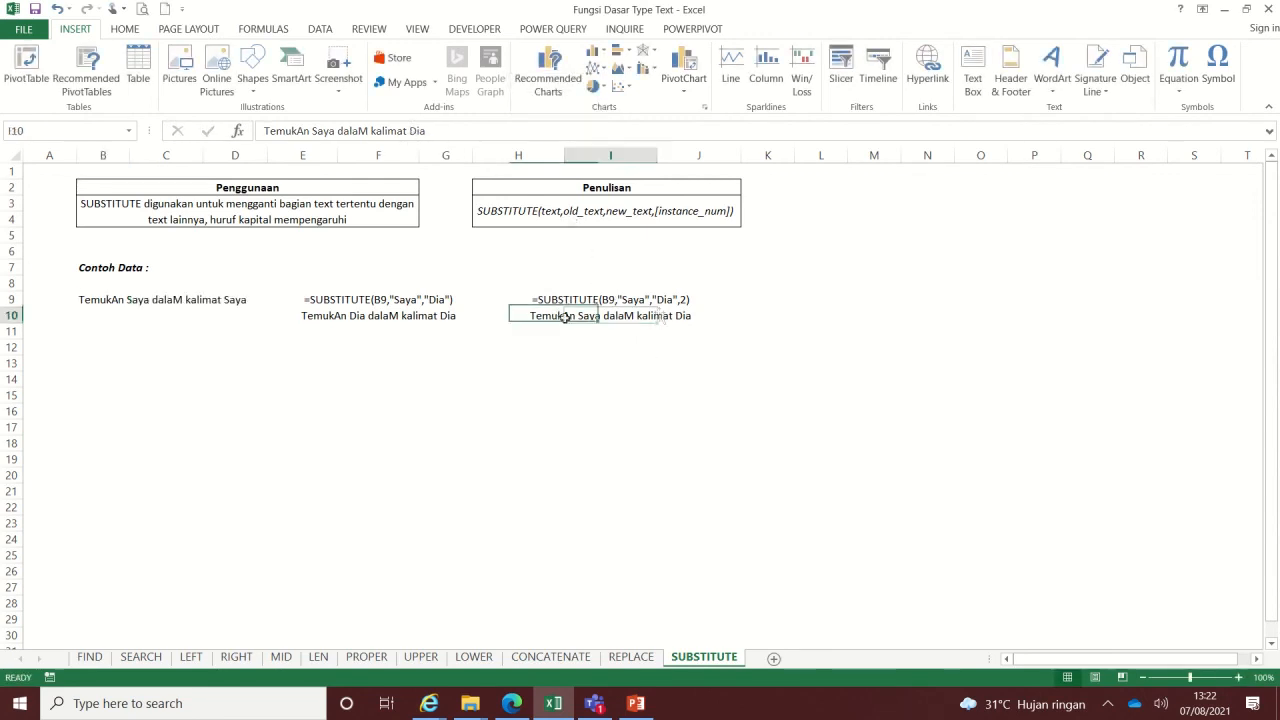
{"action": "type", "text": "=subti"}
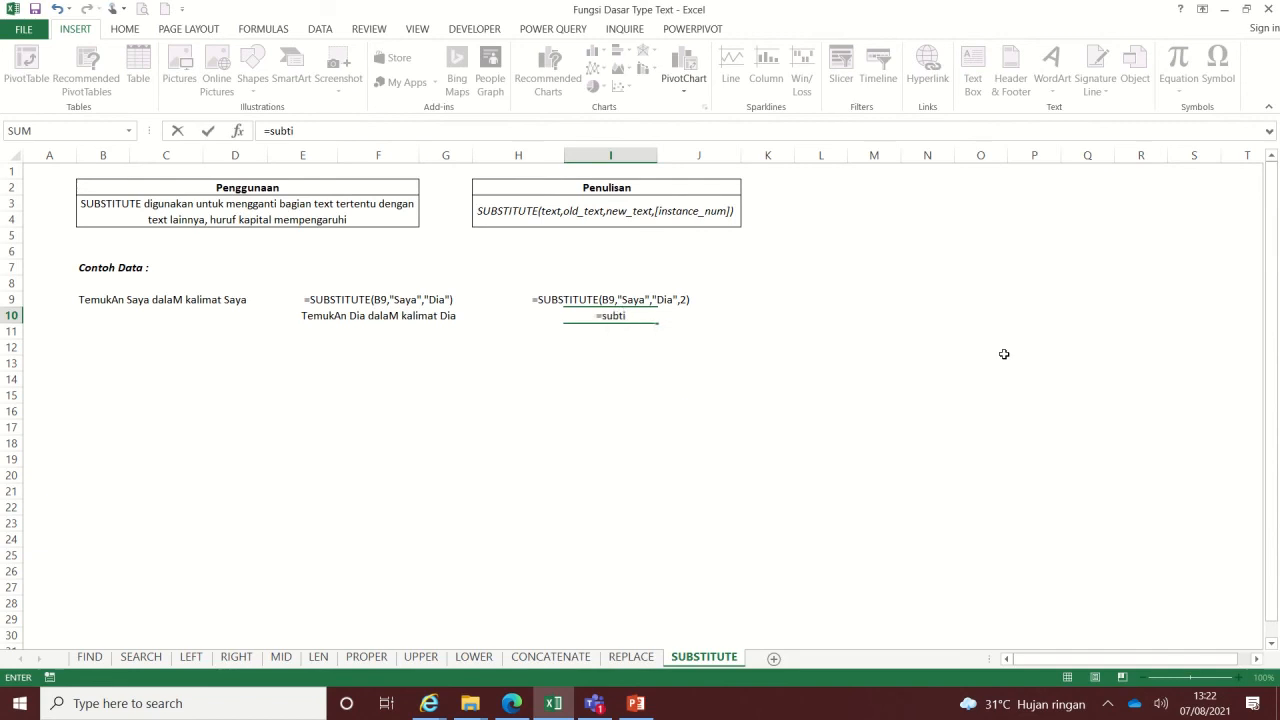
{"action": "key", "text": "BackSpace"}
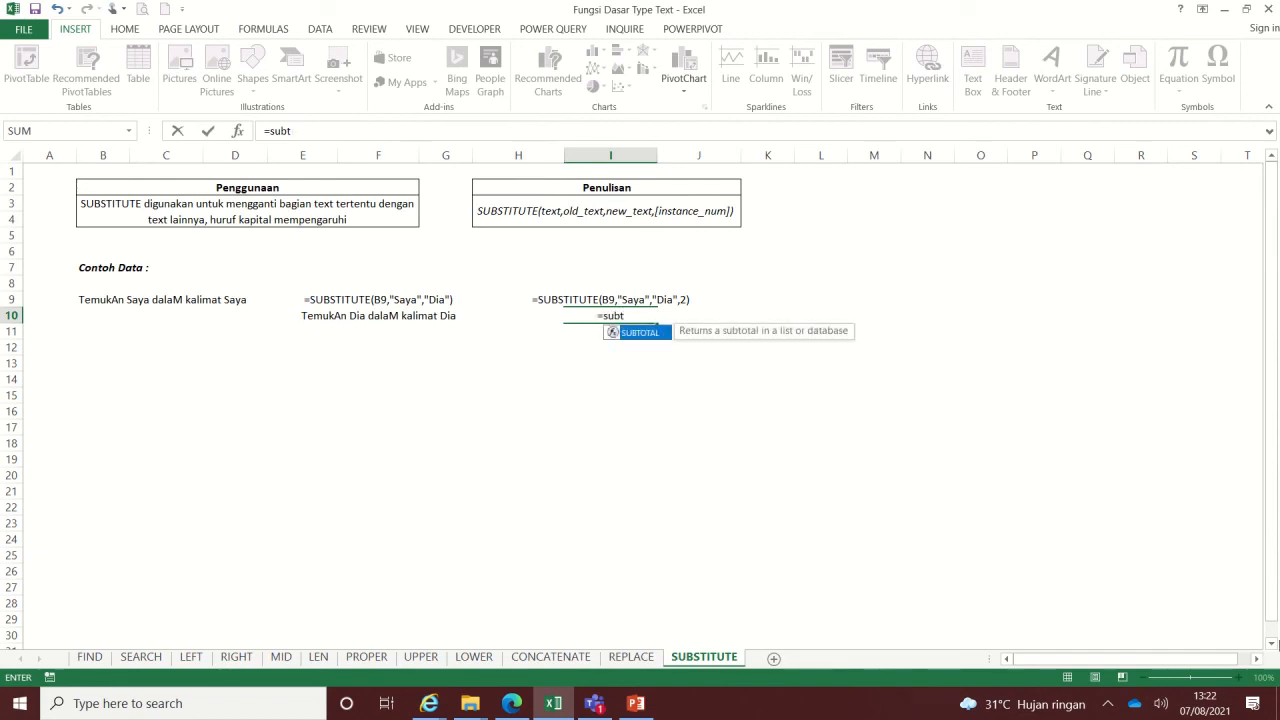
{"action": "key", "text": "BackSpace"}
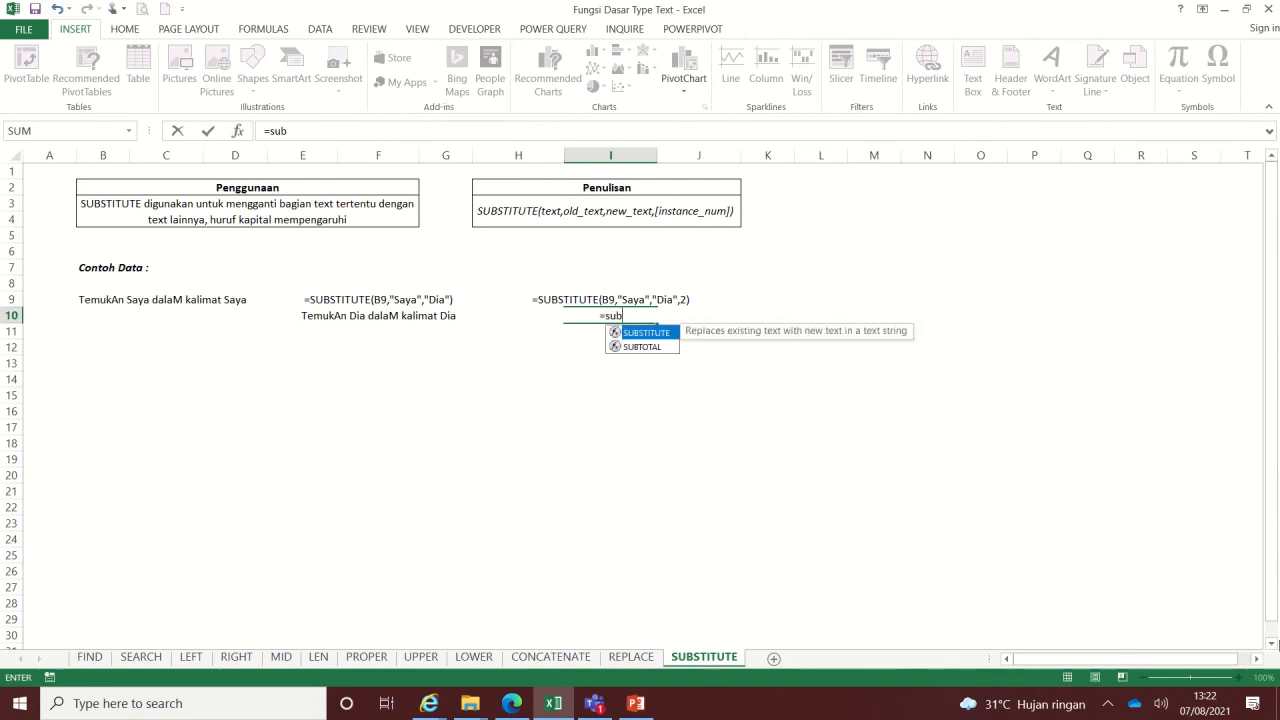
{"action": "type", "text": "st"}
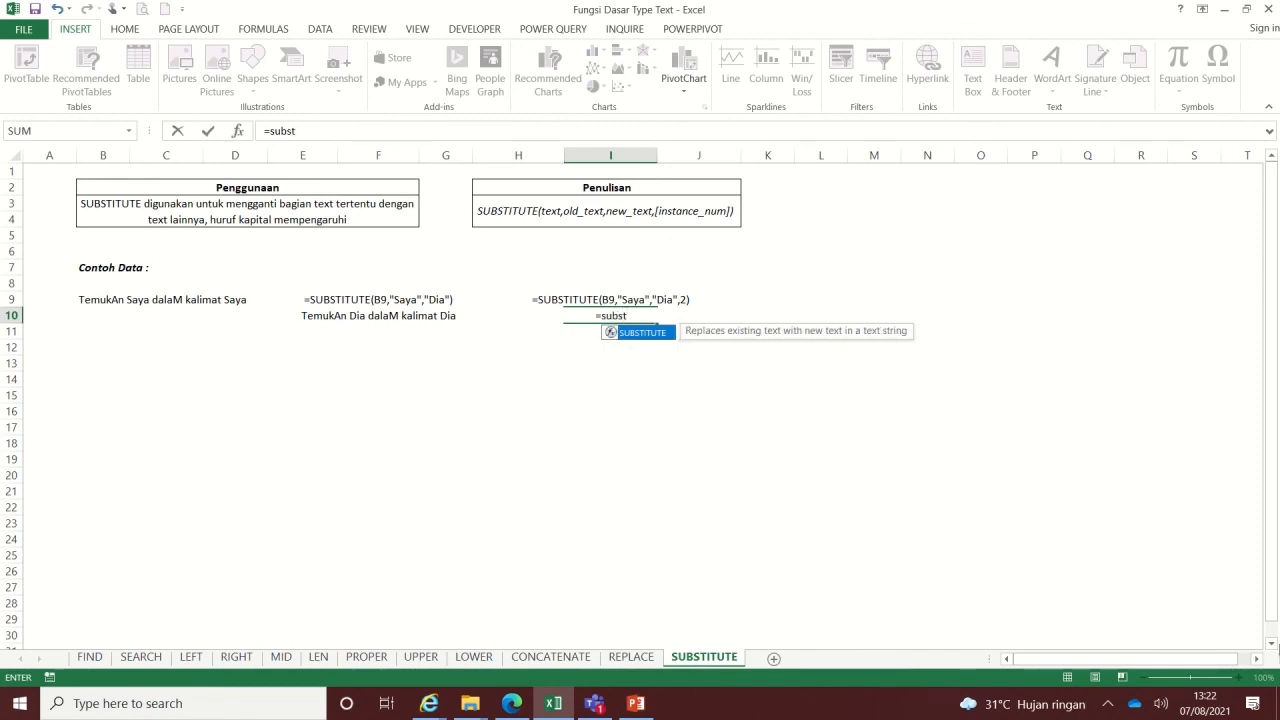
{"action": "left_click", "coordinate": [650, 342]}
{"action": "left_click", "coordinate": [615, 316]}
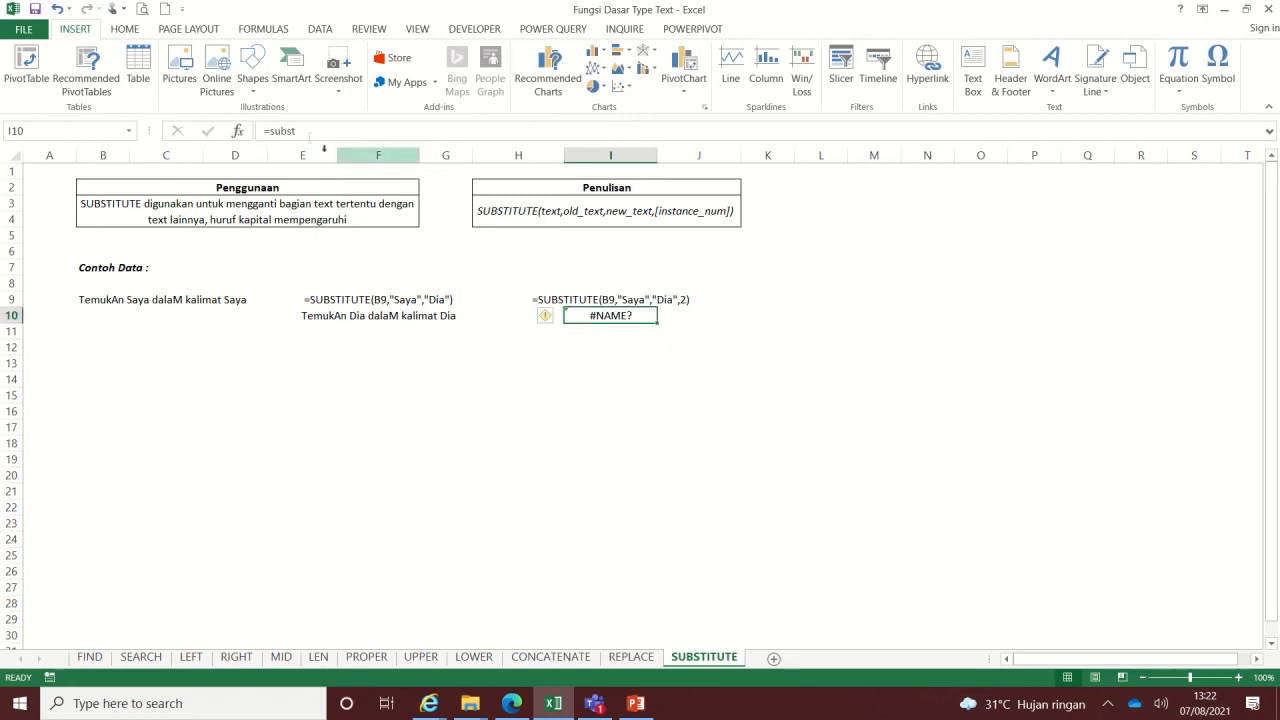
{"action": "left_click", "coordinate": [307, 131]}
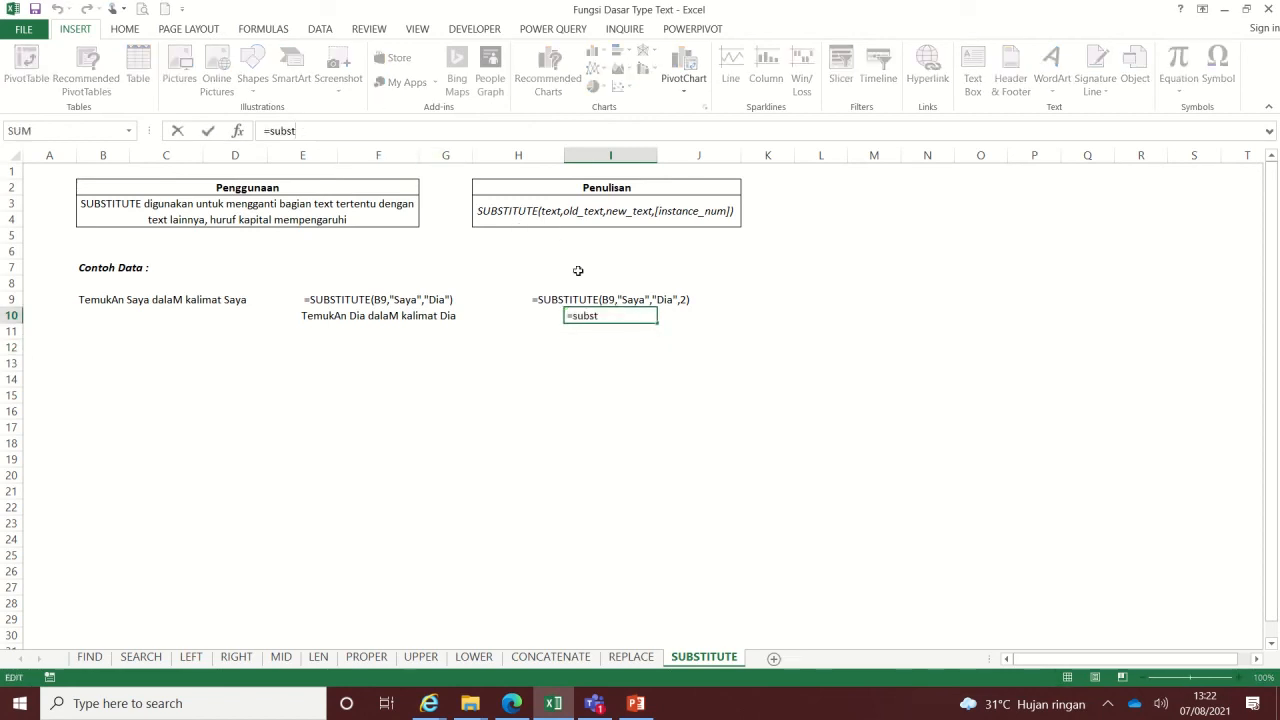
{"action": "key", "text": "F2"}
{"action": "key", "text": "BackSpace"}
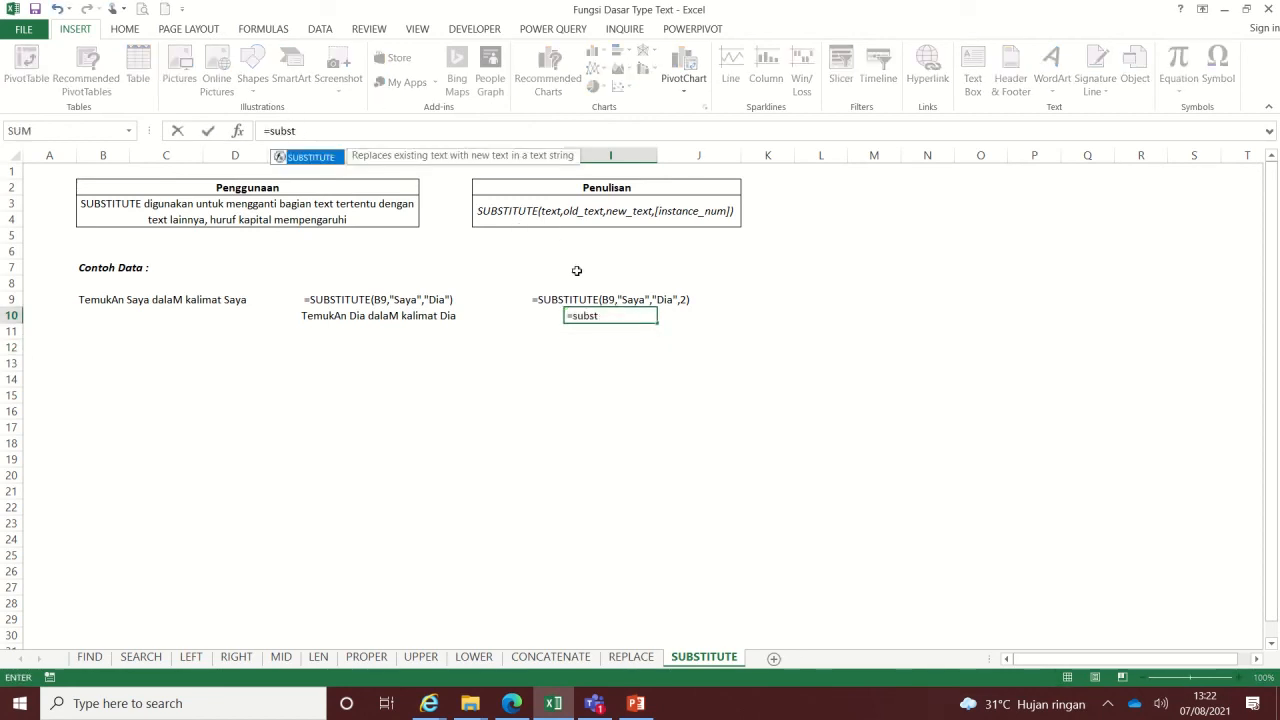
{"action": "double_click", "coordinate": [306, 157]}
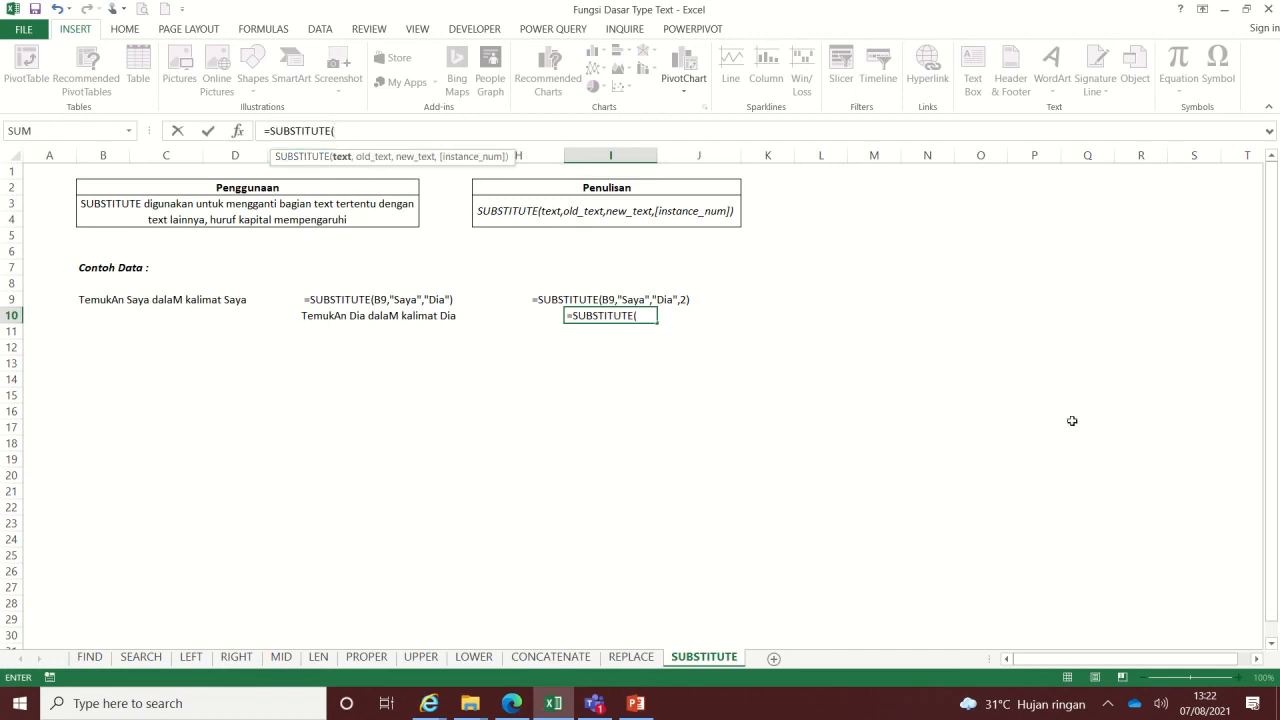
Complete the formula in I10 as =SUBSTITUTE(B9,"Saya","Dia",2) to replace only the second "Saya", and review the entered formula.
{"action": "left_click", "coordinate": [101, 301]}
{"action": "type", "text": ","}
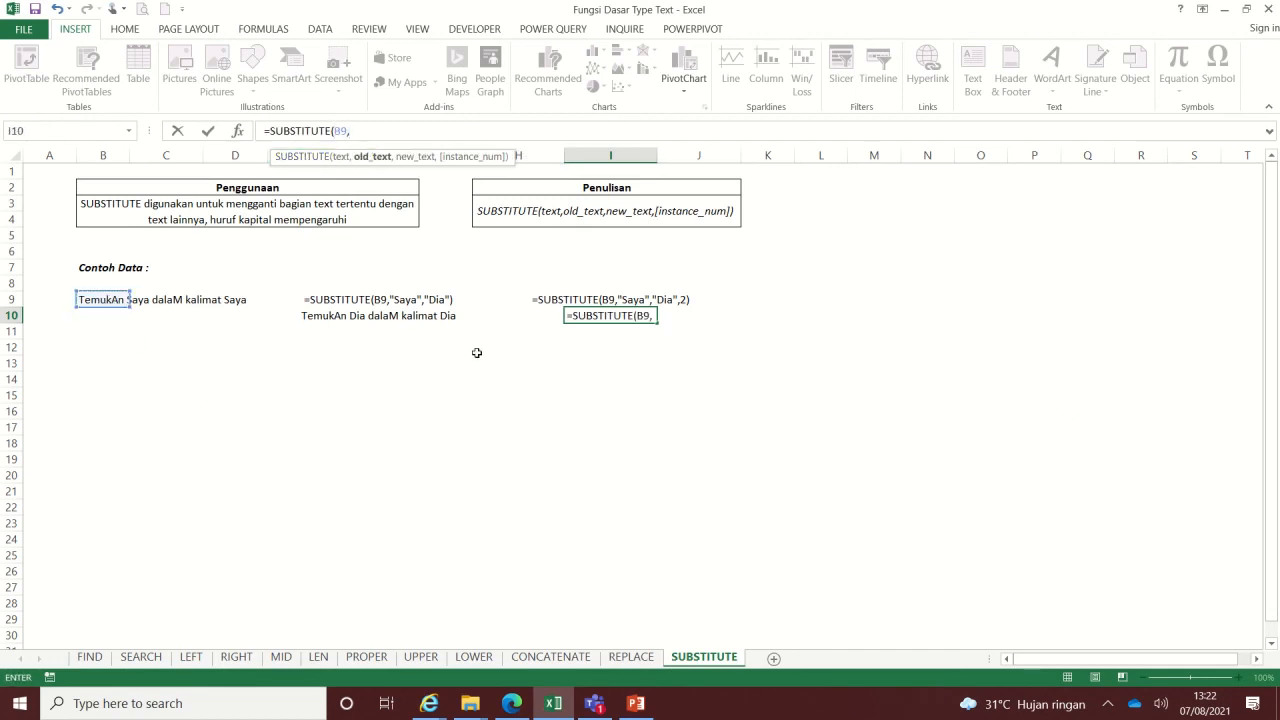
{"action": "type", "text": "\"Saya"}
{"action": "type", "text": ","}
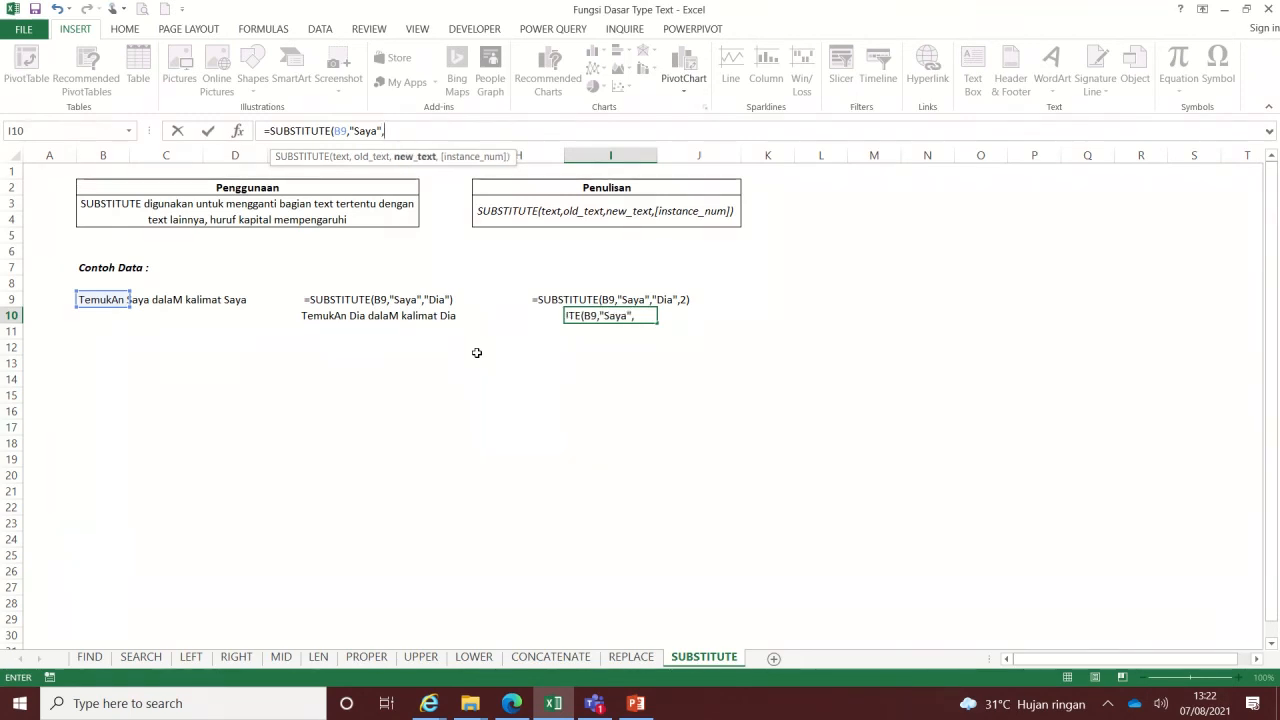
{"action": "type", "text": "\"Dia"}
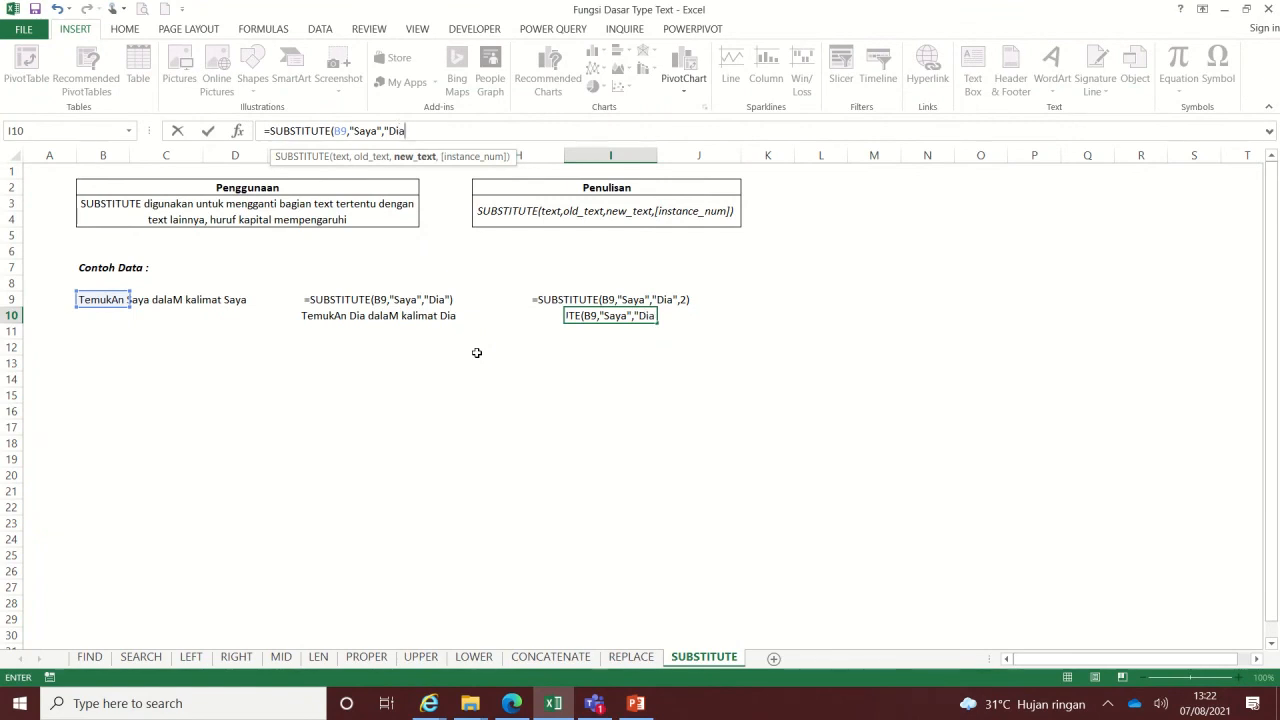
{"action": "type", "text": "\","}
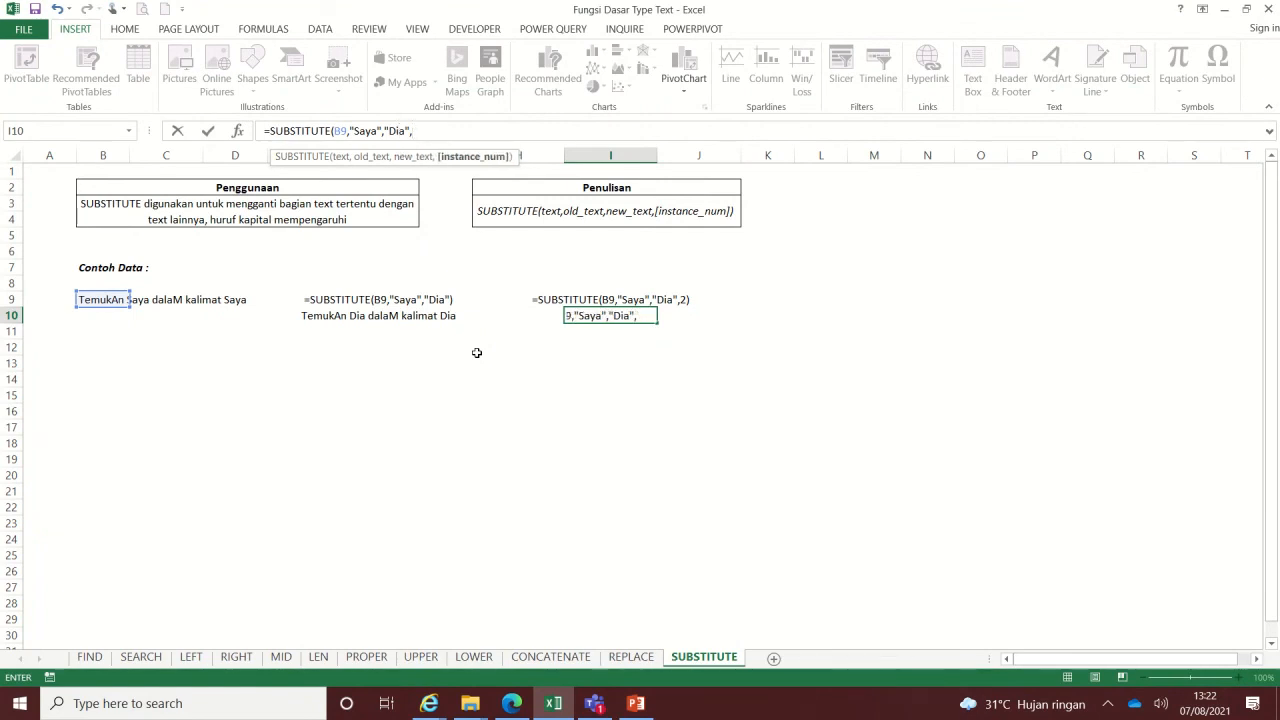
{"action": "type", "text": "2)"}
{"action": "key", "text": "Return"}
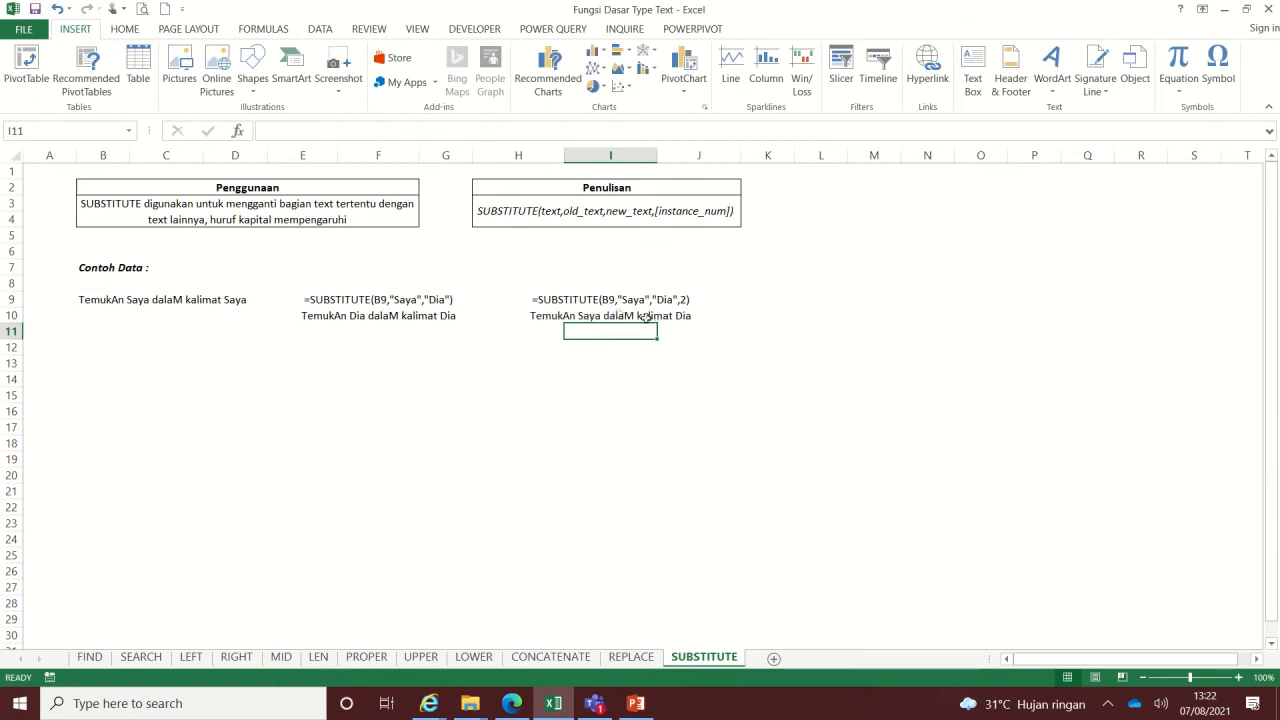
{"action": "left_click", "coordinate": [596, 315]}
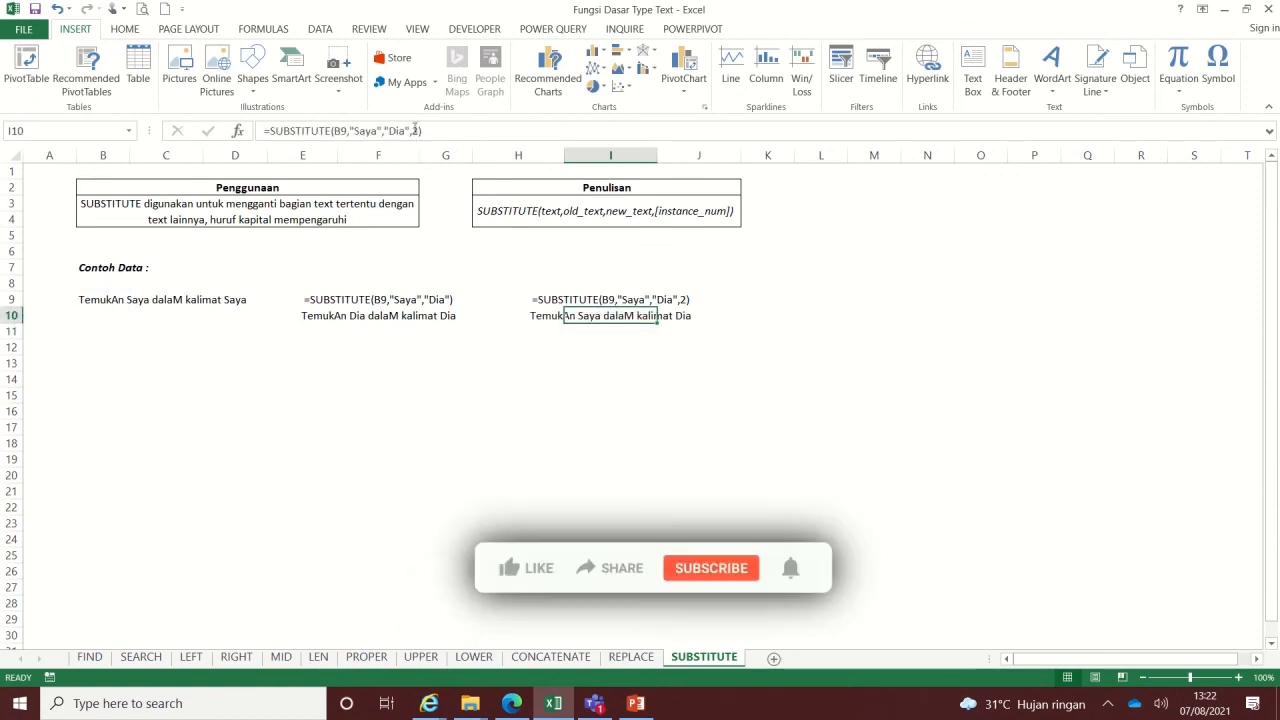
Change the instance number in the I10 SUBSTITUTE formula to 1 so only the first "Saya" is replaced.
{"action": "key", "text": "F2"}
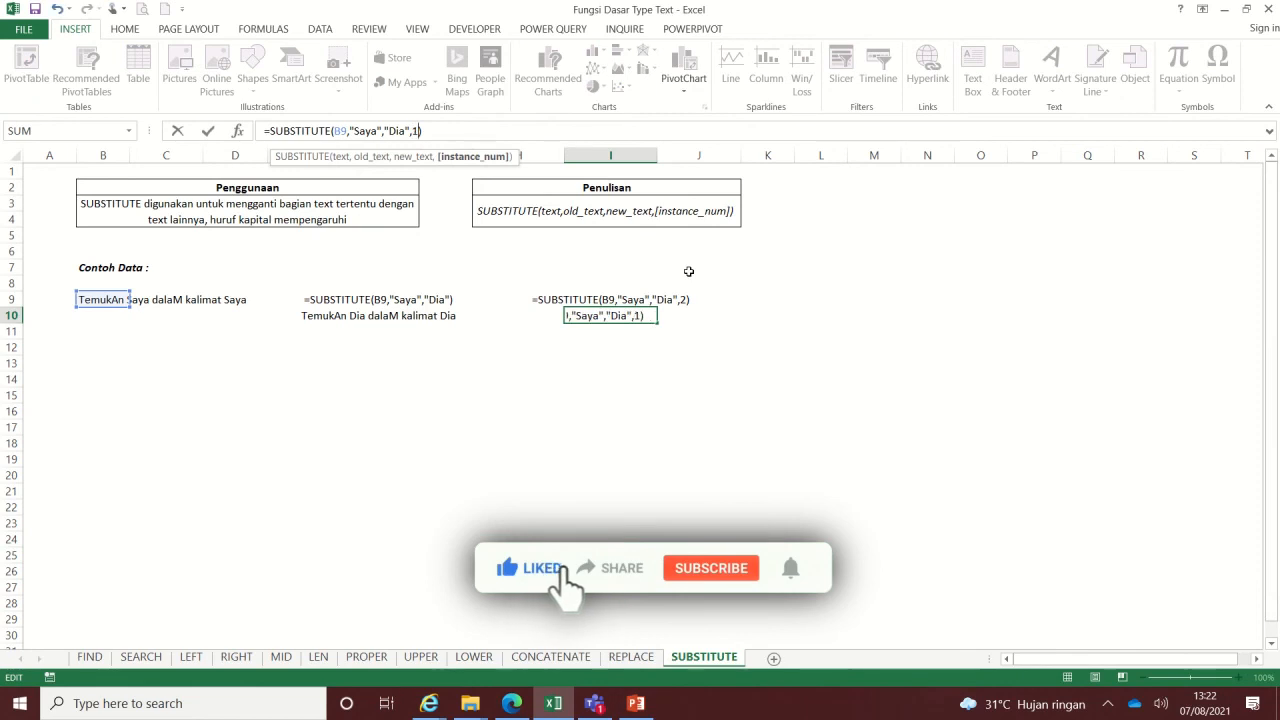
{"action": "key", "text": "Return"}
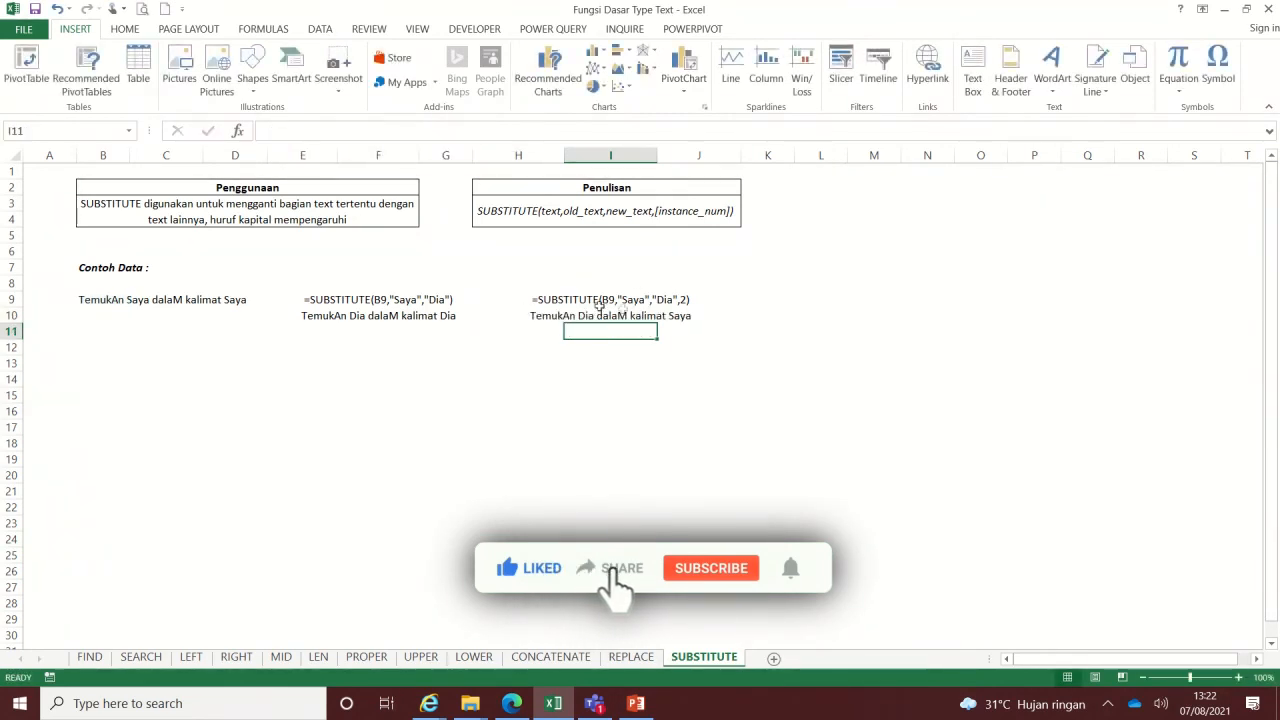
{"action": "left_click", "coordinate": [667, 315]}
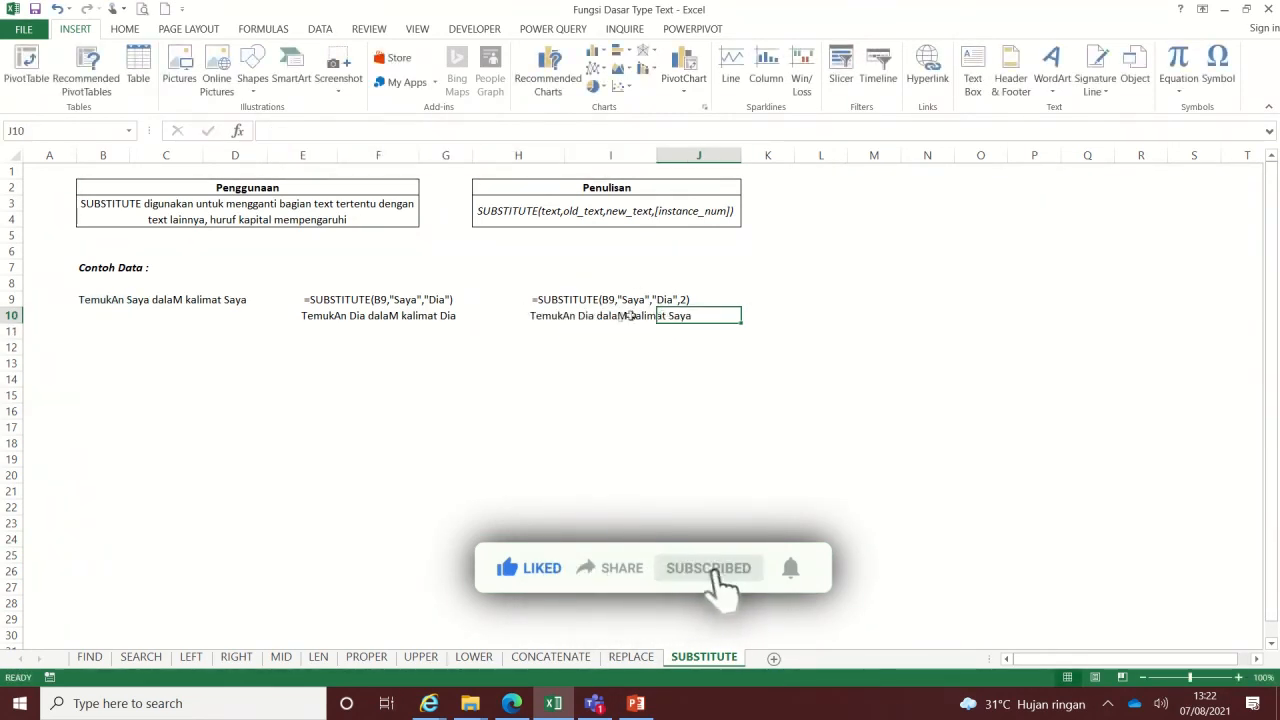
Set the instance number in the I10 SUBSTITUTE formula to 3 and reselect the cell to review it.
{"action": "left_click", "coordinate": [622, 316]}
{"action": "left_click", "coordinate": [418, 130]}
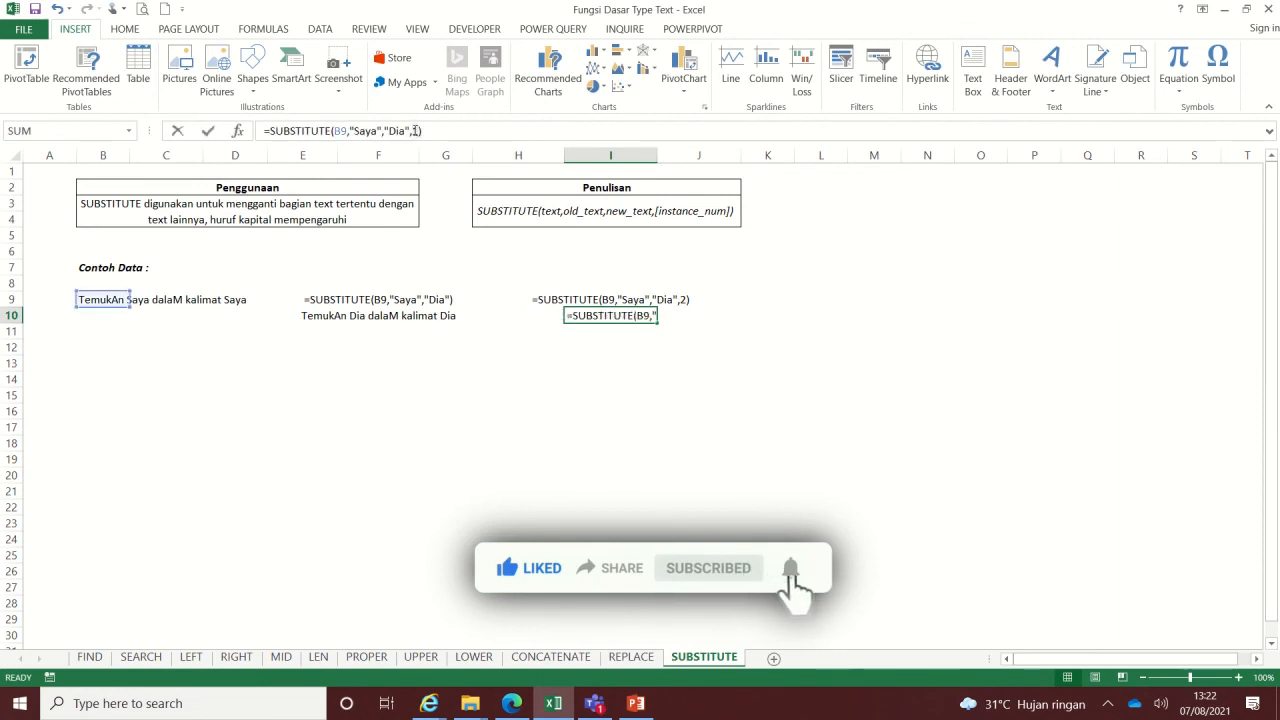
{"action": "key", "text": "BackSpace"}
{"action": "type", "text": "3"}
{"action": "key", "text": "Return"}
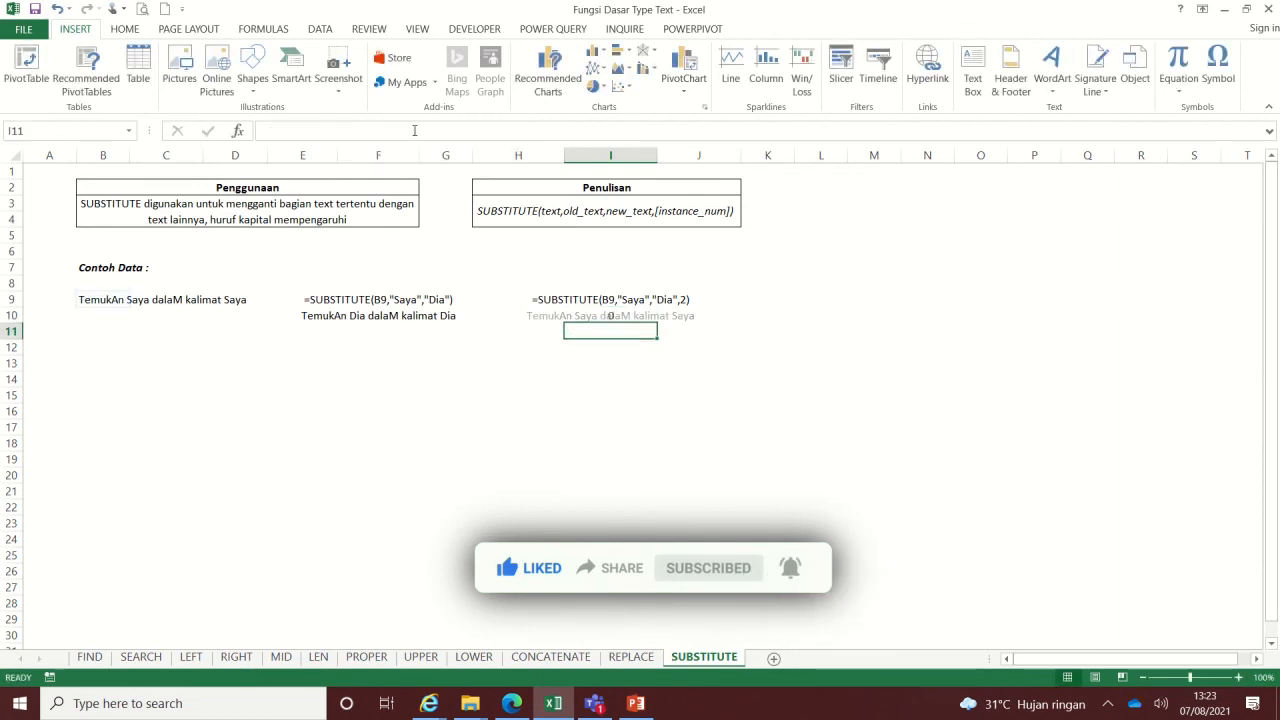
{"action": "key", "text": "Up"}
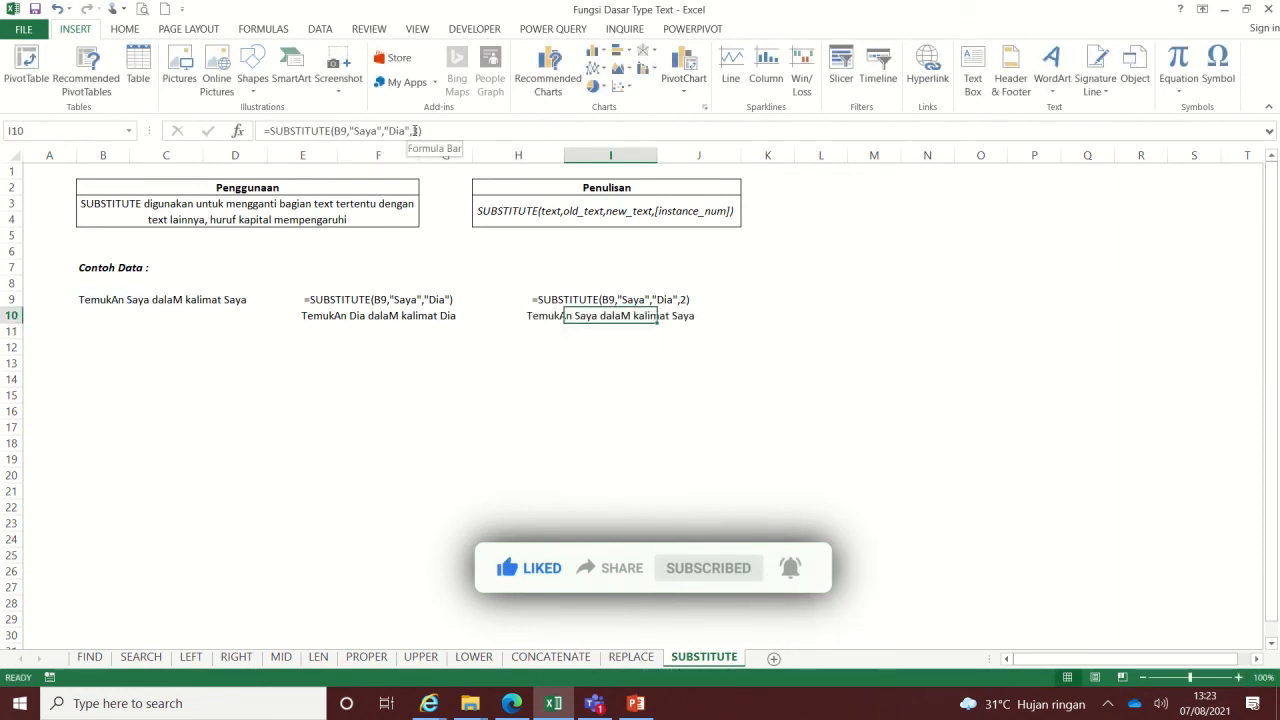